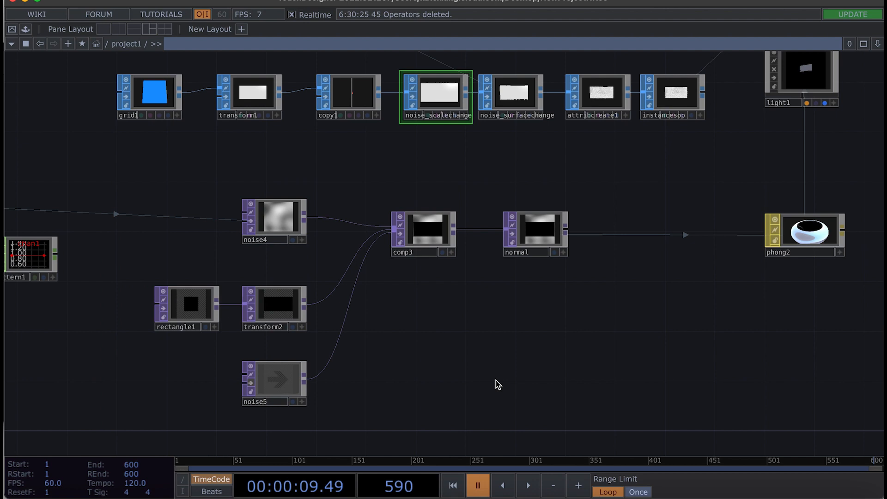
Examine the finished network from the noise and material operators through the camera, geometry, light and render nodes to the displace and composite nodes
{"action": "scroll", "coordinate": [495, 380], "scroll_direction": "down", "scroll_amount": 3}
{"action": "left_click_drag", "start_coordinate": [475, 412], "coordinate": [194, 428]}
{"action": "left_click_drag", "start_coordinate": [486, 315], "coordinate": [480, 387]}
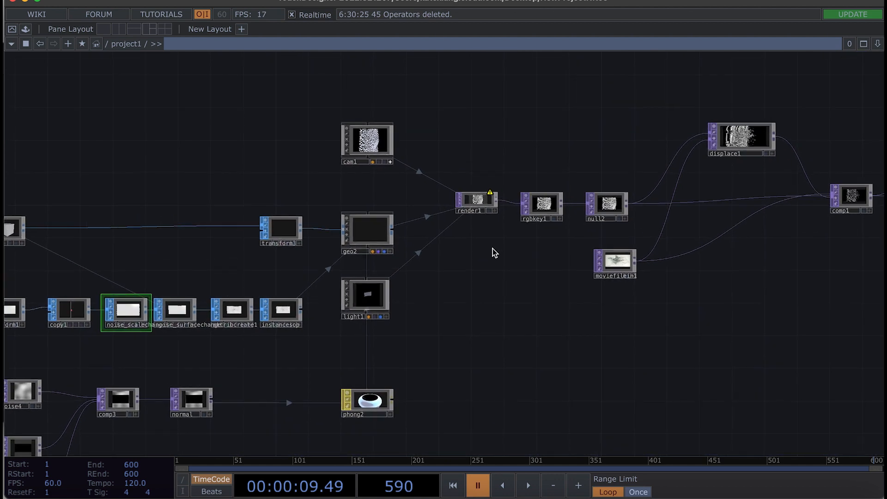
{"action": "scroll", "coordinate": [496, 251], "scroll_direction": "up", "scroll_amount": 2}
{"action": "left_click_drag", "start_coordinate": [700, 324], "coordinate": [571, 370]}
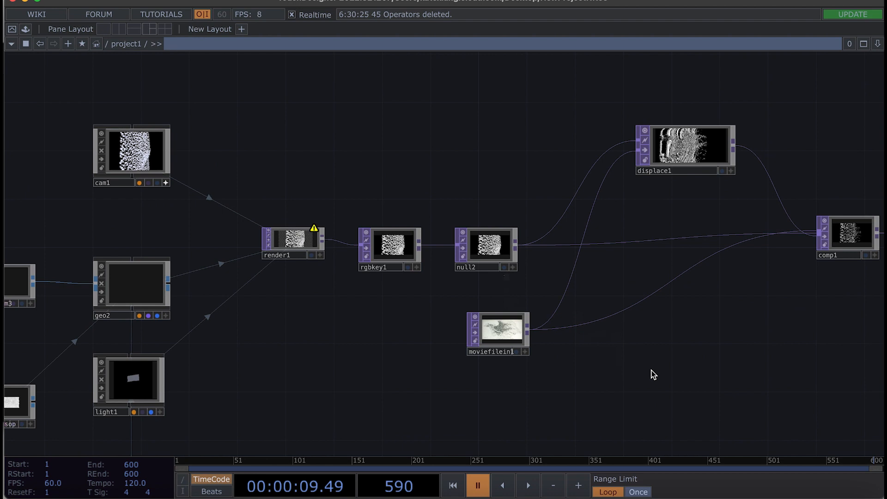
{"action": "scroll", "coordinate": [661, 370], "scroll_direction": "down", "scroll_amount": 3}
{"action": "left_click_drag", "start_coordinate": [661, 371], "coordinate": [344, 372]}
{"action": "left_click_drag", "start_coordinate": [619, 358], "coordinate": [530, 358]}
{"action": "left_click_drag", "start_coordinate": [645, 365], "coordinate": [514, 365]}
{"action": "left_click_drag", "start_coordinate": [653, 364], "coordinate": [487, 363]}
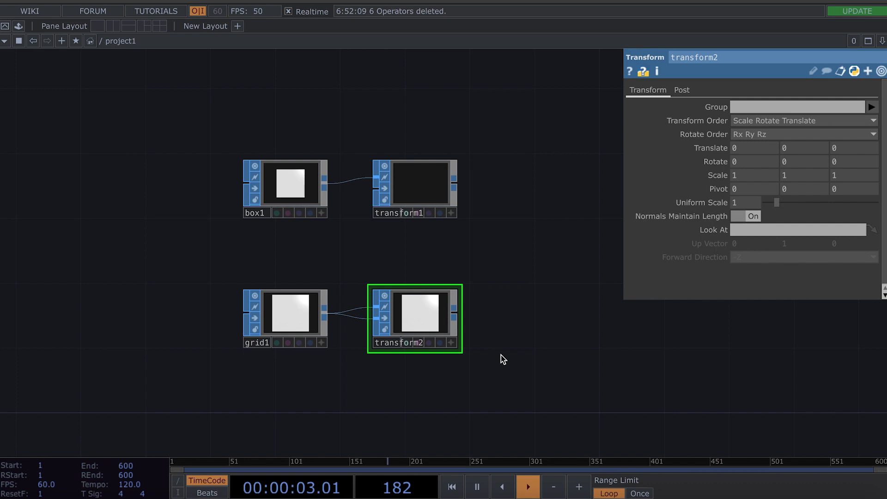
Delete all operators in the network and place a new Box SOP
{"action": "key", "text": "ctrl+a"}
{"action": "key", "text": "Delete"}
{"action": "key", "text": "Tab"}
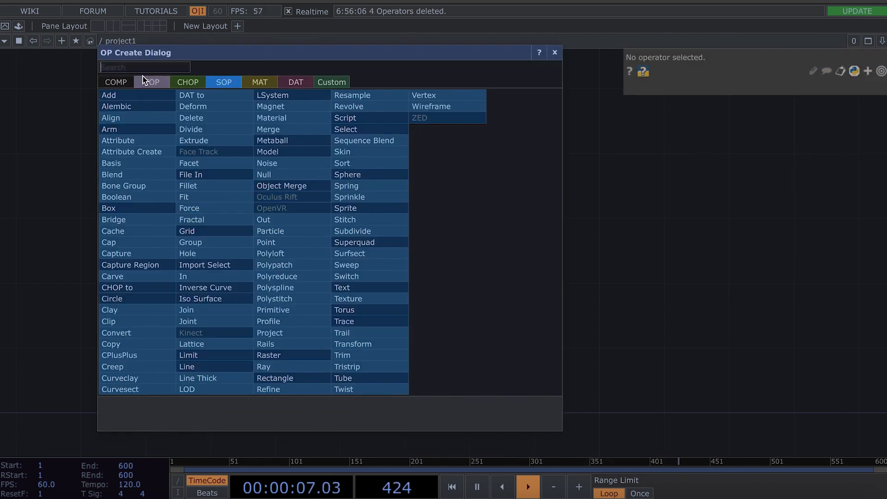
{"action": "left_click", "coordinate": [120, 207]}
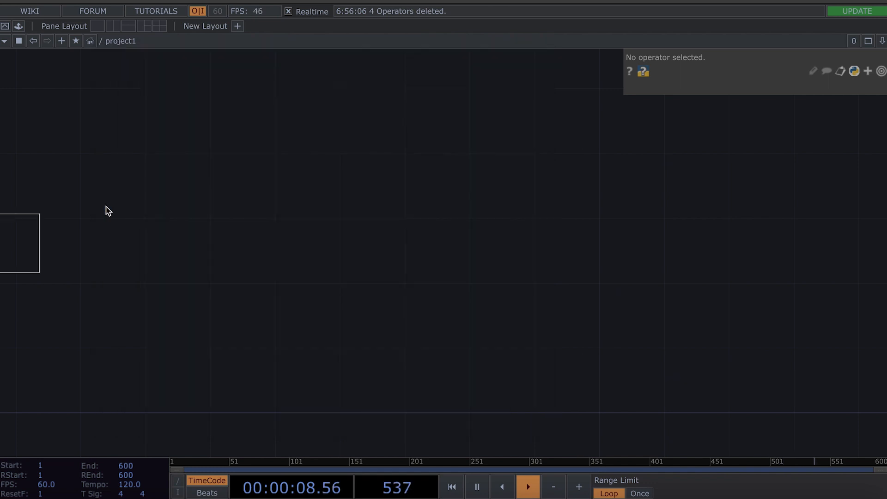
{"action": "left_click", "coordinate": [276, 178]}
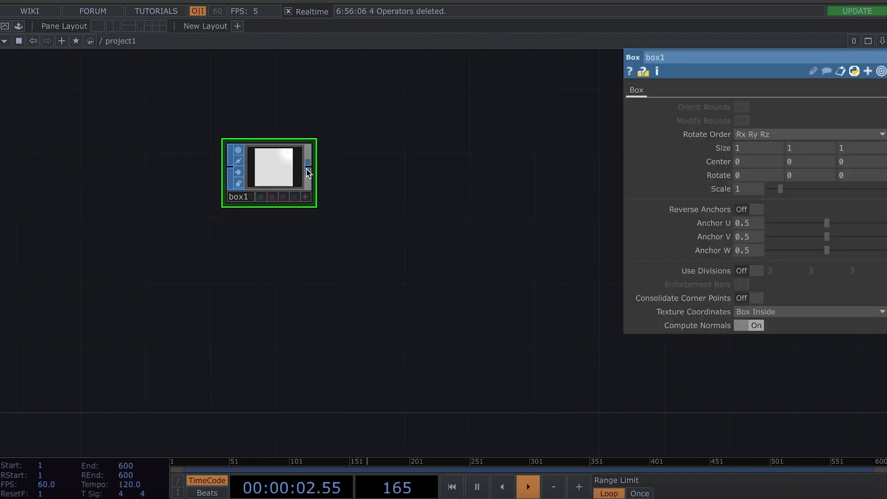
Add a Transform SOP beside box1 and connect the box's output to its input
{"action": "left_click", "coordinate": [382, 167]}
{"action": "key", "text": "Tab"}
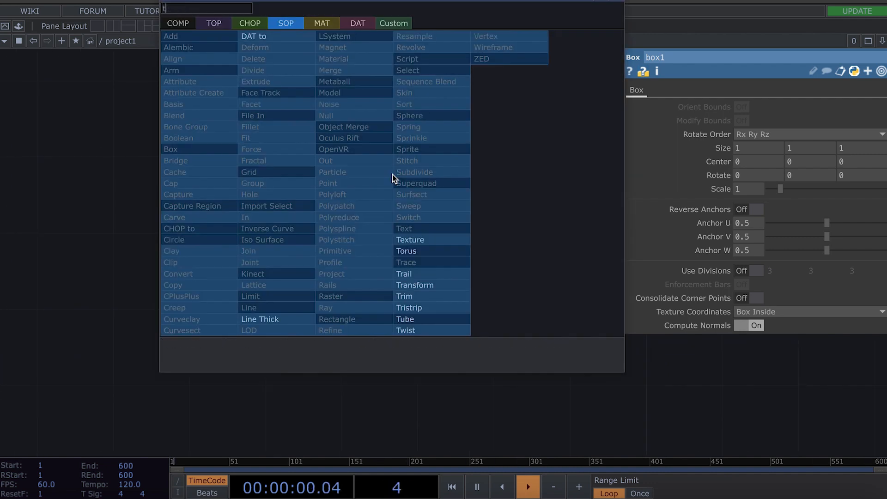
{"action": "type", "text": "t"}
{"action": "left_click", "coordinate": [412, 285]}
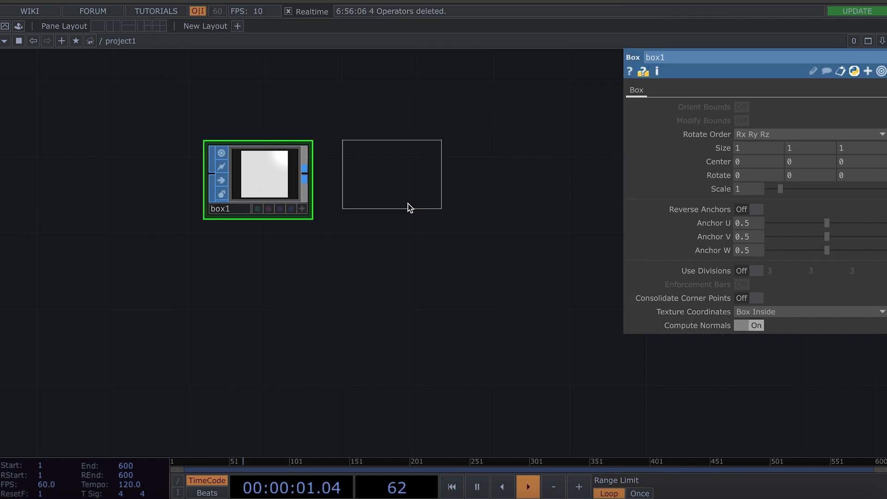
{"action": "left_click", "coordinate": [410, 185]}
{"action": "left_click_drag", "start_coordinate": [305, 174], "coordinate": [364, 167]}
Place a Grid SOP in the network directly below box1
{"action": "left_click_drag", "start_coordinate": [344, 221], "coordinate": [271, 286]}
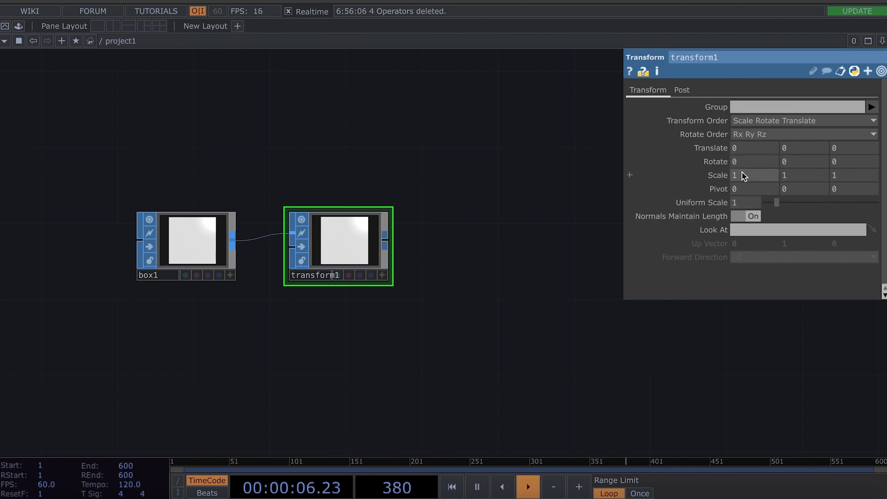
{"action": "scroll", "coordinate": [324, 368], "scroll_direction": "down", "scroll_amount": 2}
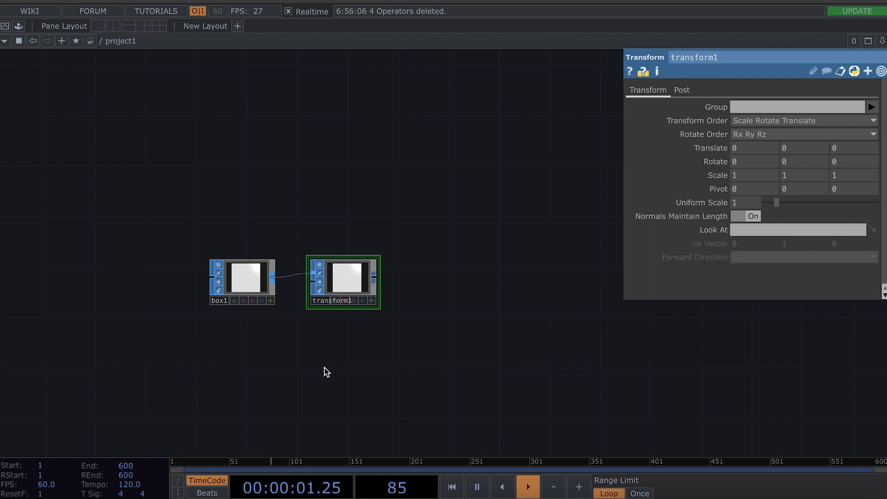
{"action": "left_click_drag", "start_coordinate": [324, 367], "coordinate": [318, 306]}
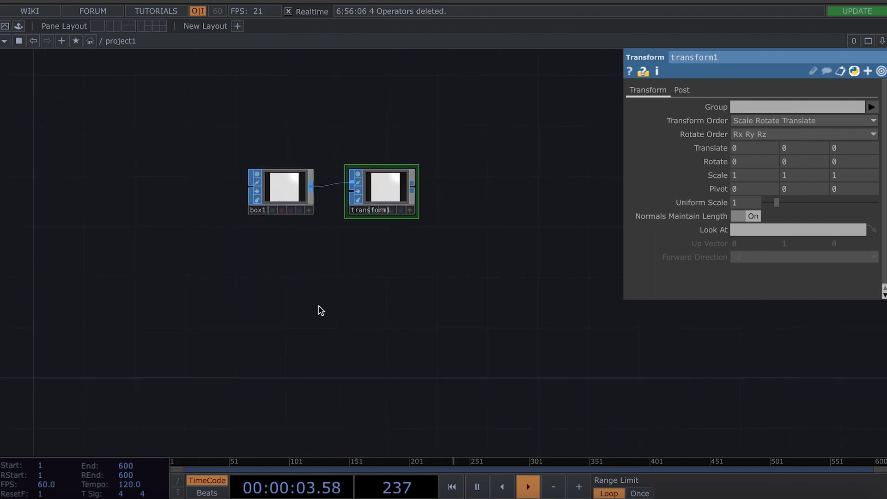
{"action": "key", "text": "Tab"}
{"action": "type", "text": "g"}
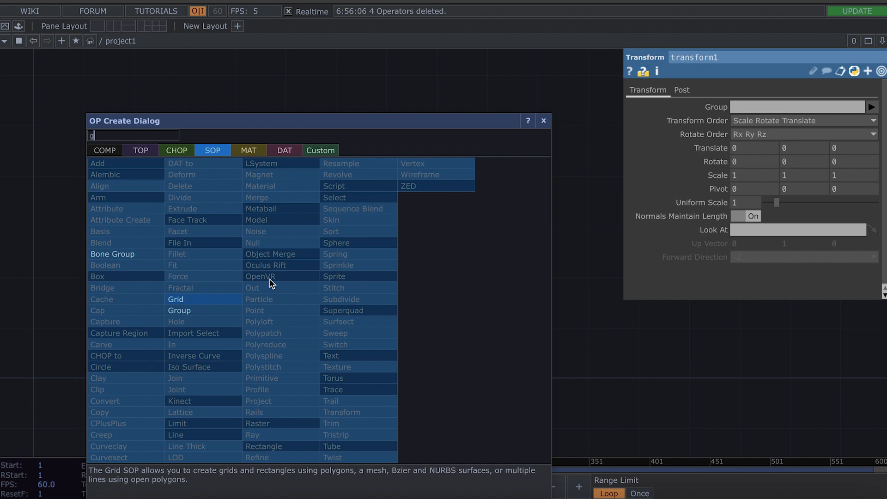
{"action": "key", "text": "Escape"}
{"action": "left_click", "coordinate": [284, 285]}
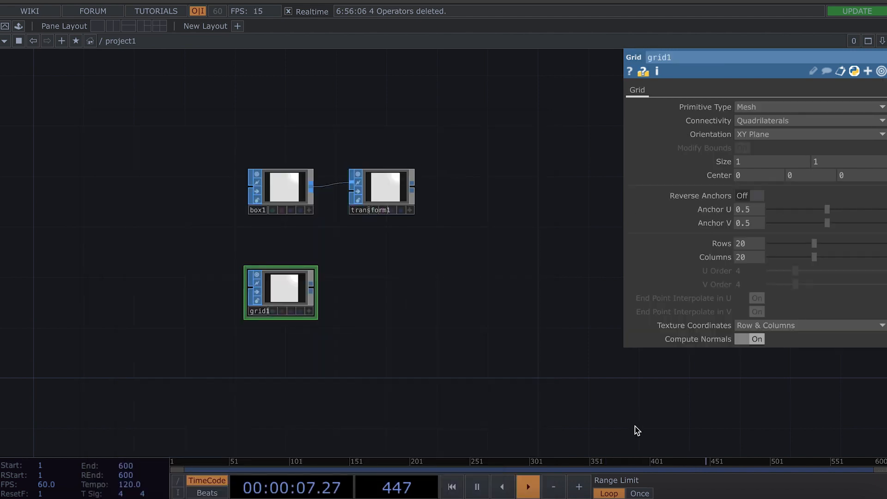
Add a Transform SOP beside grid1 and connect the grid's output to its first input
{"action": "left_click", "coordinate": [311, 287]}
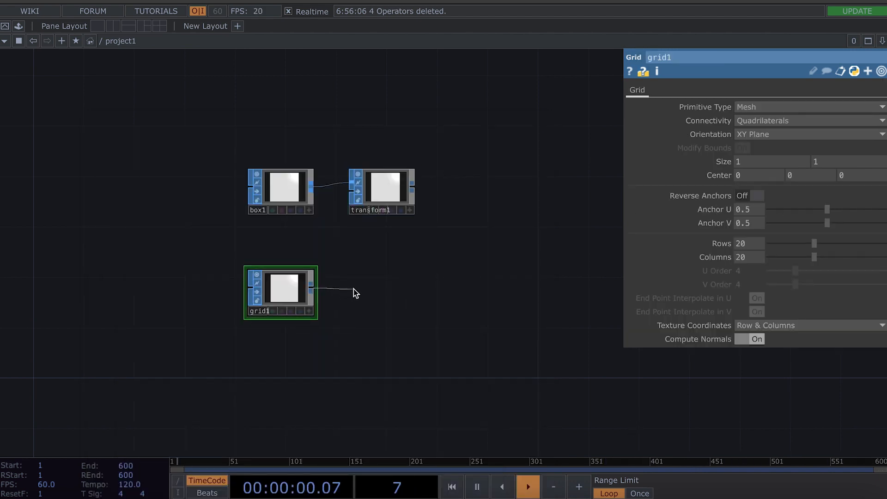
{"action": "left_click", "coordinate": [355, 292]}
{"action": "type", "text": "t"}
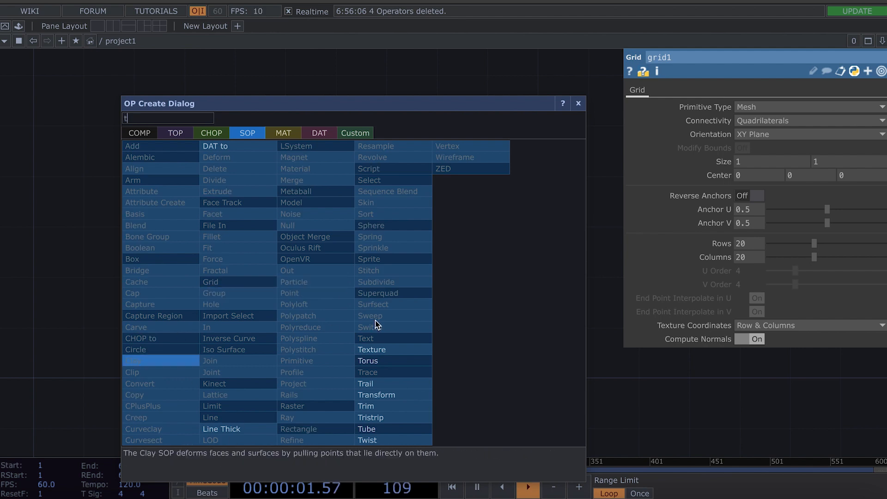
{"action": "left_click", "coordinate": [385, 396]}
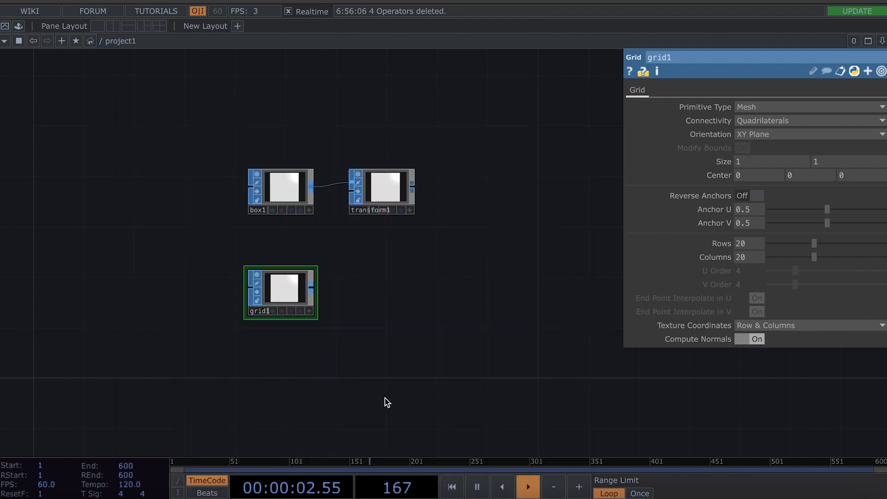
{"action": "left_click", "coordinate": [384, 295]}
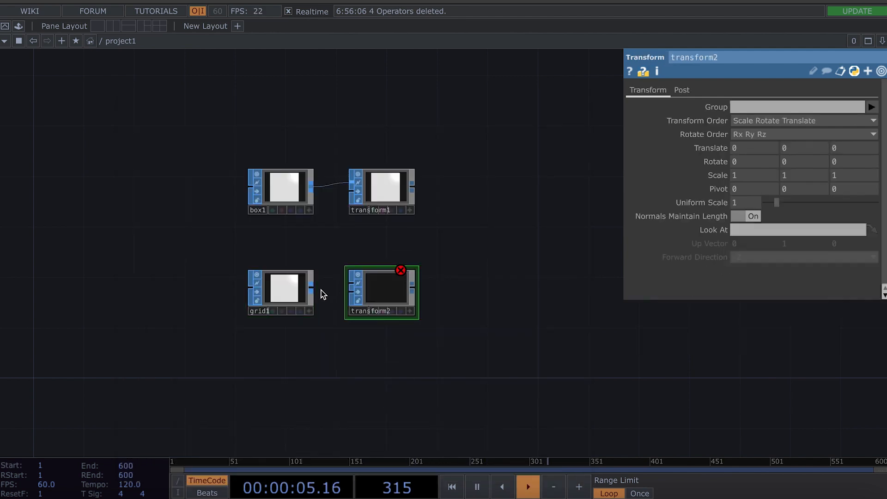
{"action": "left_click", "coordinate": [348, 288]}
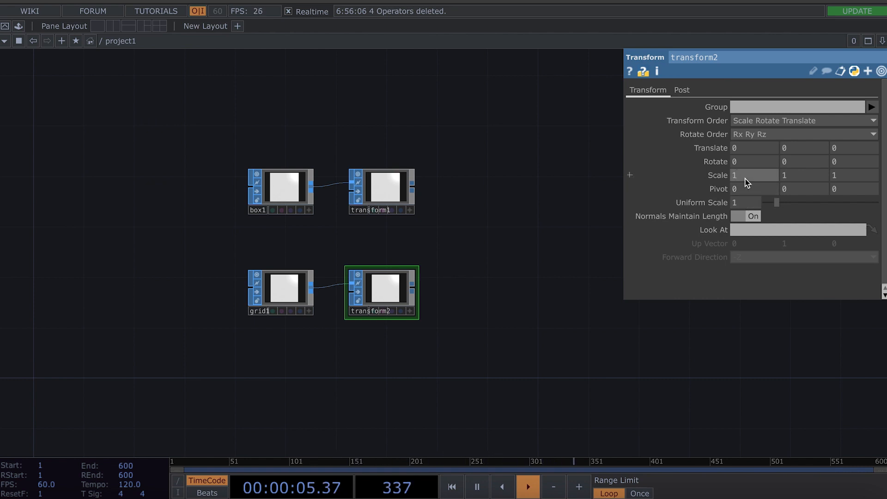
Try a Y scale of 2 on transform2
{"action": "left_click", "coordinate": [795, 182]}
{"action": "type", "text": "2"}
{"action": "key", "text": "Return"}
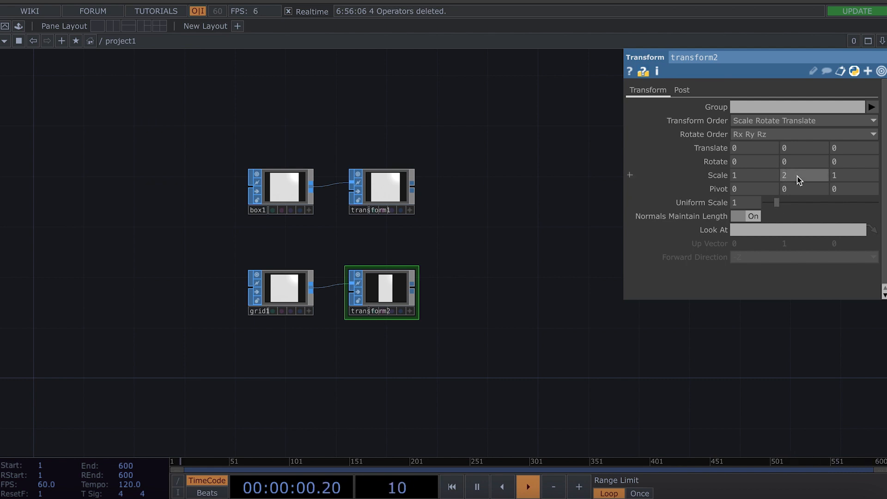
Try a scale of 1.5 in X, 1 in Y and 1.5 in Z on transform2 and inspect the grid's shape
{"action": "left_click", "coordinate": [761, 175]}
{"action": "type", "text": "1.5"}
{"action": "left_click", "coordinate": [843, 178]}
{"action": "type", "text": "1.5"}
{"action": "key", "text": "Return"}
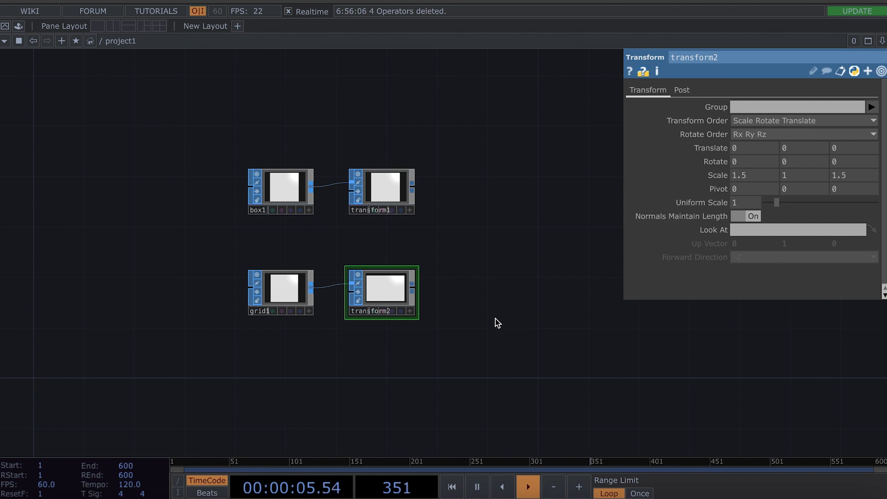
{"action": "scroll", "coordinate": [389, 278], "scroll_direction": "up", "scroll_amount": 5}
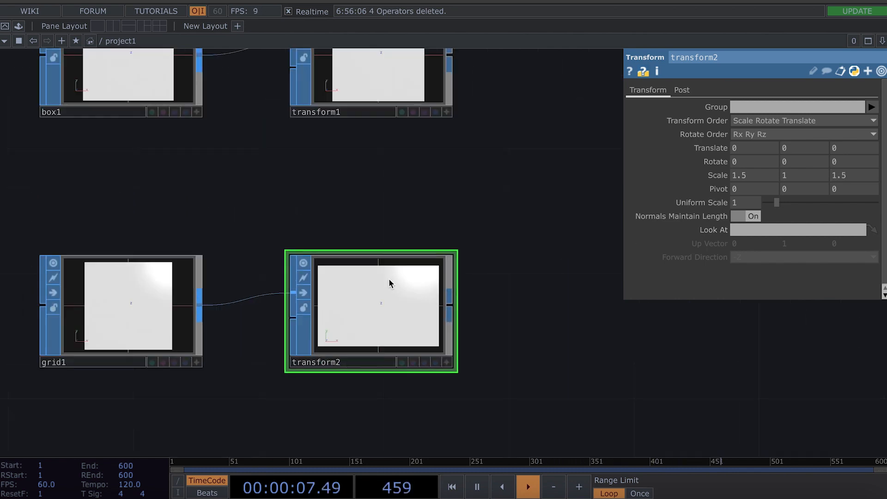
{"action": "scroll", "coordinate": [390, 279], "scroll_direction": "down", "scroll_amount": 5}
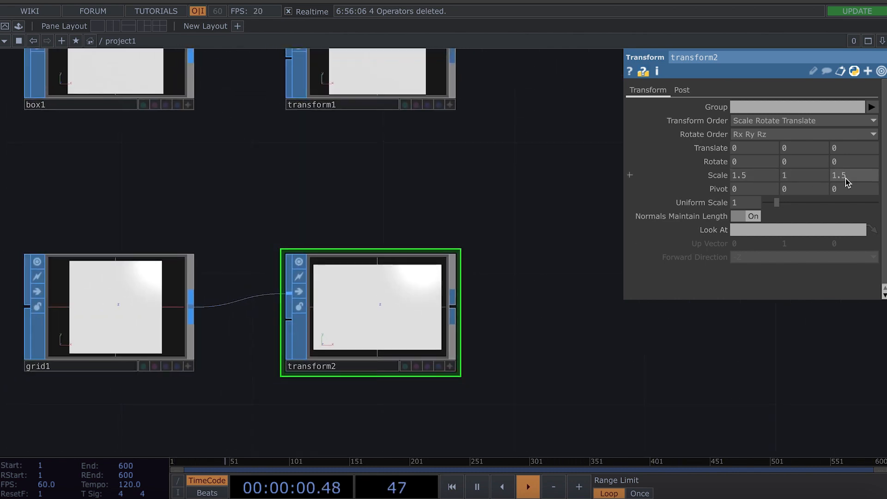
Set transform2's X and Z scale to 2
{"action": "left_click", "coordinate": [835, 178]}
{"action": "type", "text": "2"}
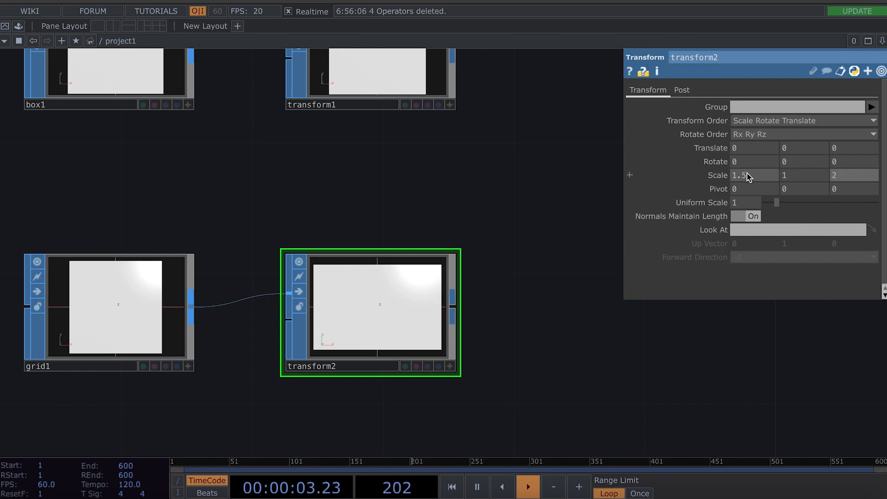
{"action": "left_click", "coordinate": [747, 175]}
{"action": "key", "text": "Return"}
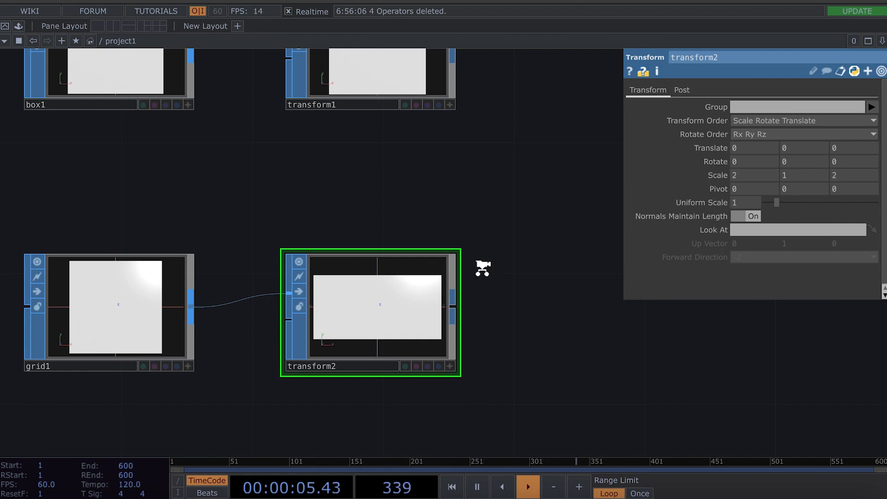
Add a Copy SOP after transform2 and connect transform2's output to its first input
{"action": "scroll", "coordinate": [524, 276], "scroll_direction": "down", "scroll_amount": 3}
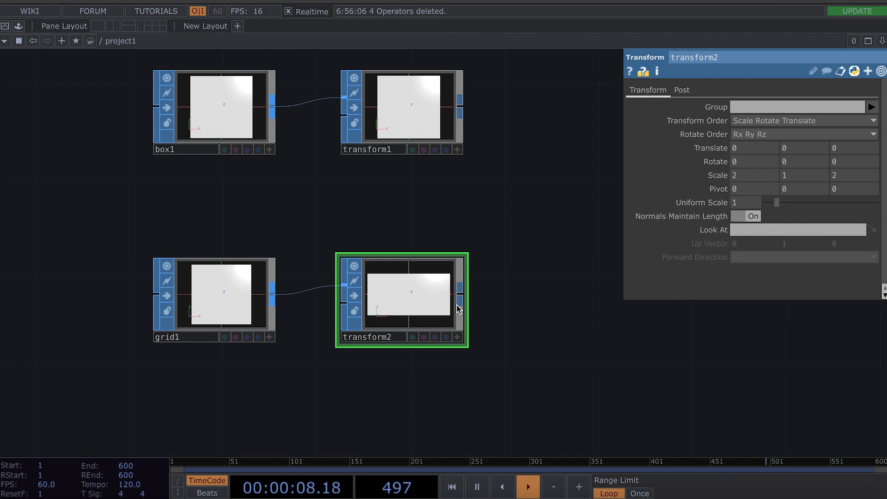
{"action": "left_click_drag", "start_coordinate": [533, 236], "coordinate": [265, 290]}
{"action": "left_click", "coordinate": [244, 285]}
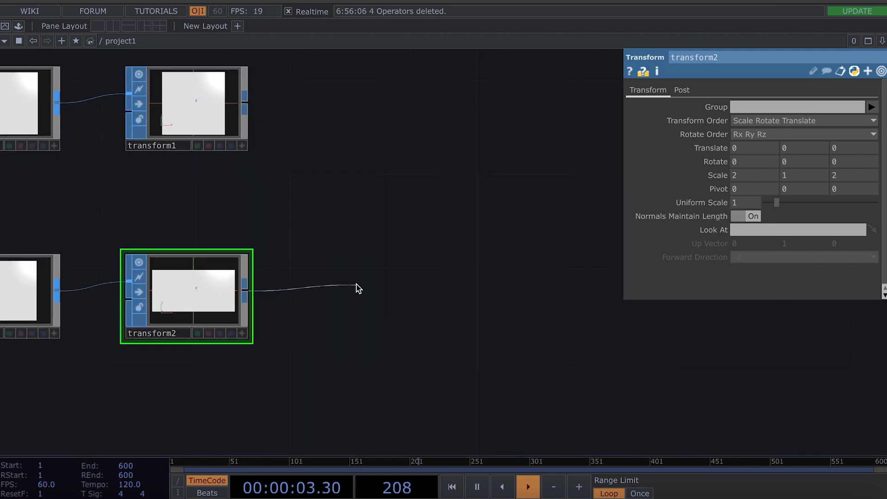
{"action": "left_click", "coordinate": [357, 288]}
{"action": "type", "text": "c"}
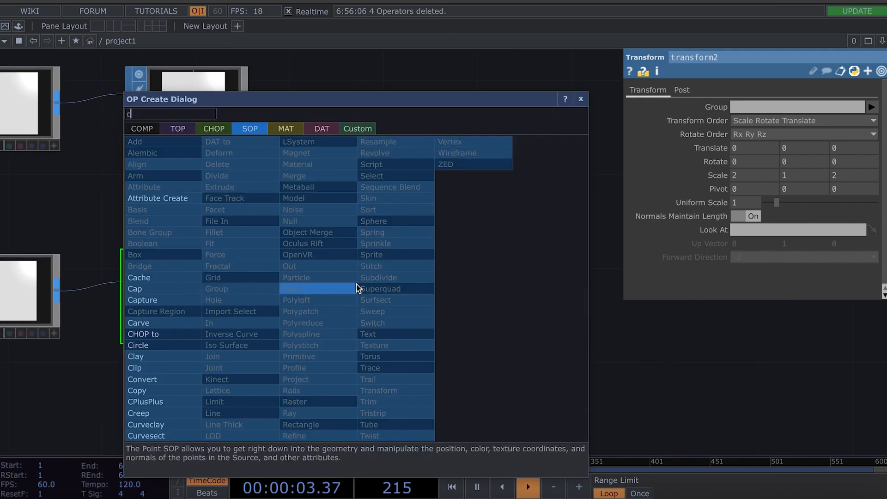
{"action": "left_click", "coordinate": [136, 390]}
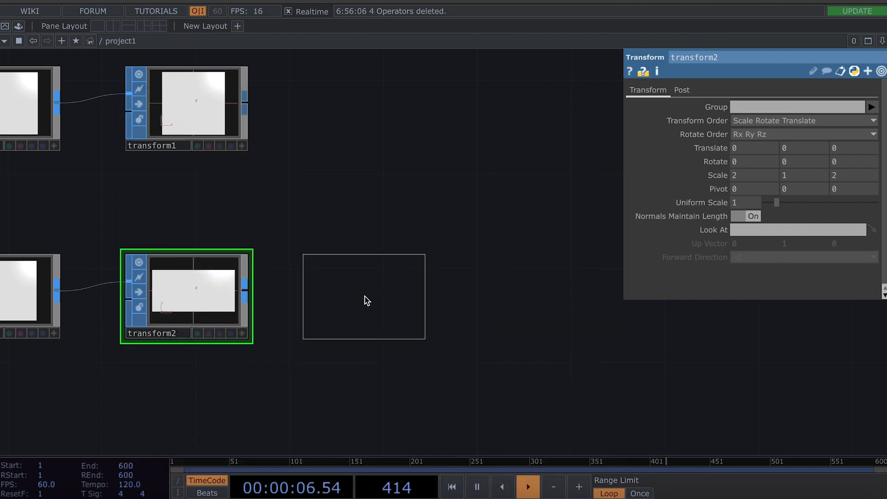
{"action": "left_click", "coordinate": [366, 300]}
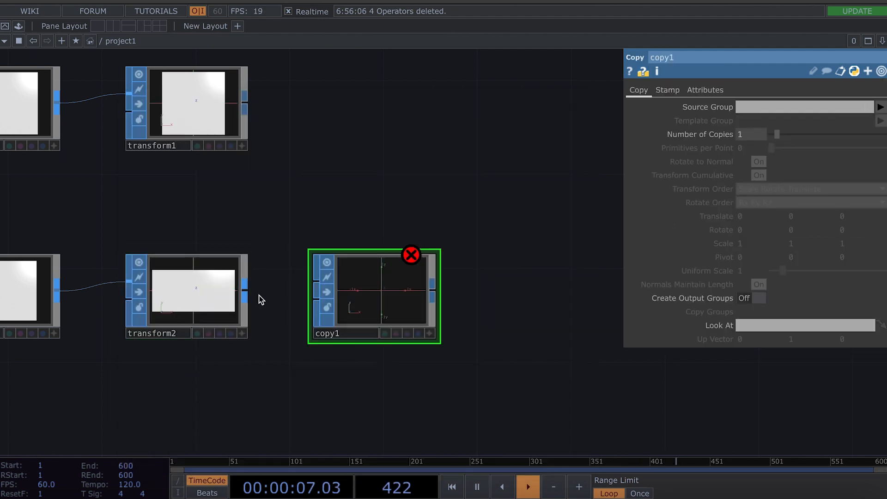
{"action": "left_click", "coordinate": [302, 287]}
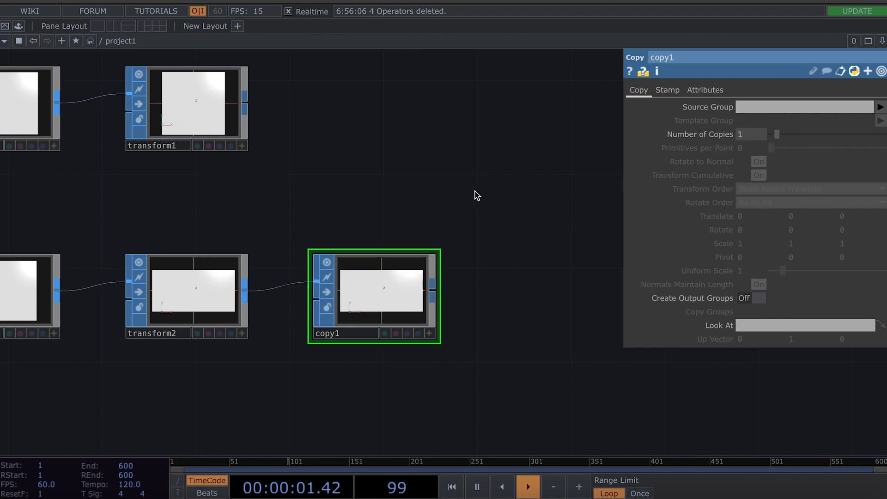
Set the number of copies on copy1 to 5
{"action": "left_click_drag", "start_coordinate": [475, 190], "coordinate": [429, 192]}
{"action": "left_click", "coordinate": [747, 134]}
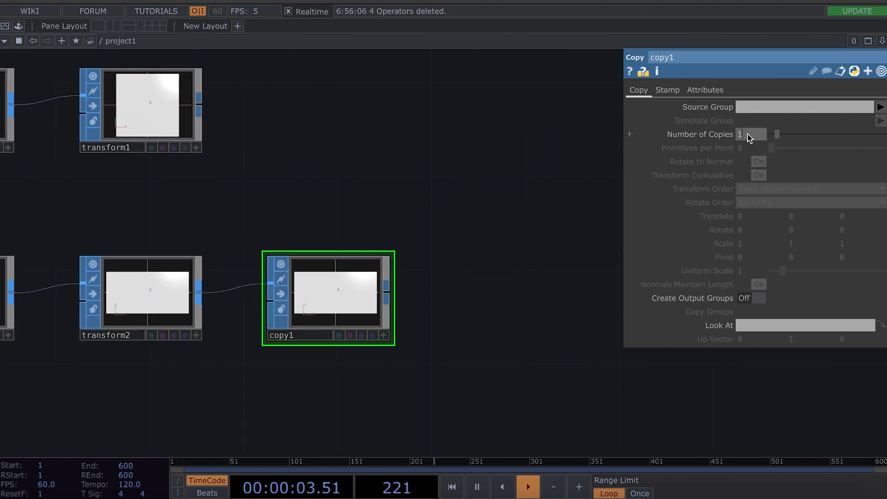
{"action": "type", "text": "6"}
{"action": "key", "text": "BackSpace"}
{"action": "type", "text": "5"}
{"action": "left_click", "coordinate": [522, 158]}
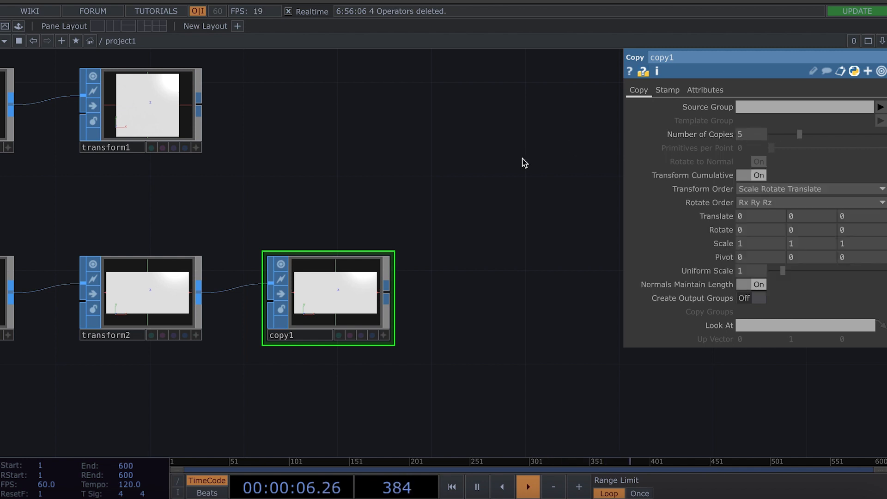
Reduce copy1's uniform scale to 0.20
{"action": "left_click_drag", "start_coordinate": [456, 269], "coordinate": [394, 255]}
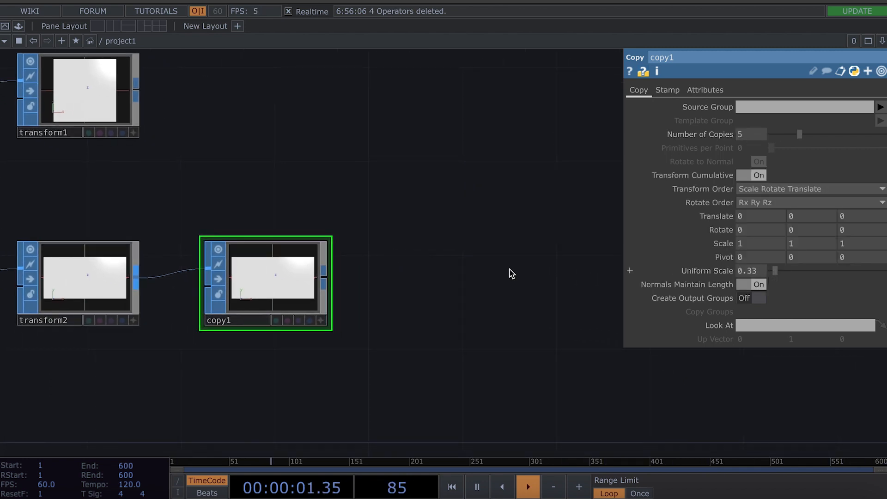
{"action": "left_click_drag", "start_coordinate": [402, 246], "coordinate": [495, 262]}
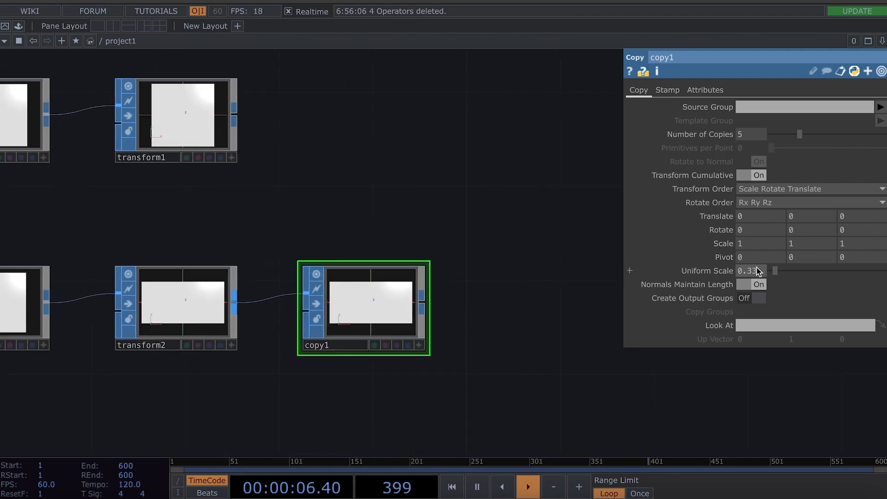
{"action": "scroll", "coordinate": [757, 268], "scroll_direction": "down", "scroll_amount": 10}
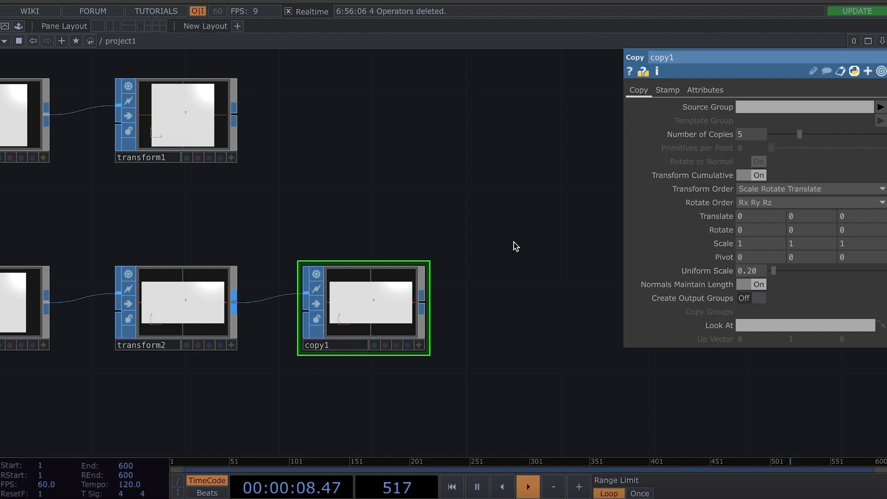
Add a Noise SOP after copy1 and connect copy1's output to its input
{"action": "scroll", "coordinate": [513, 242], "scroll_direction": "down", "scroll_amount": 3}
{"action": "left_click_drag", "start_coordinate": [442, 202], "coordinate": [301, 206]}
{"action": "left_click", "coordinate": [297, 287]}
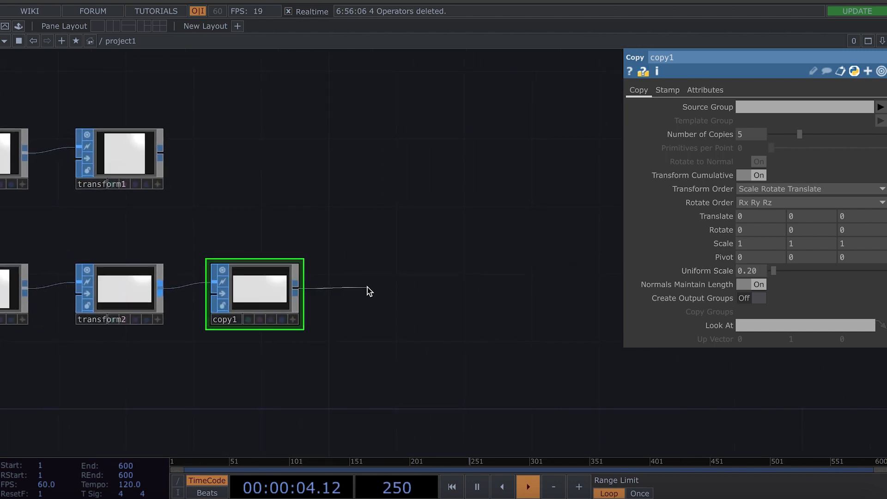
{"action": "left_click", "coordinate": [368, 286]}
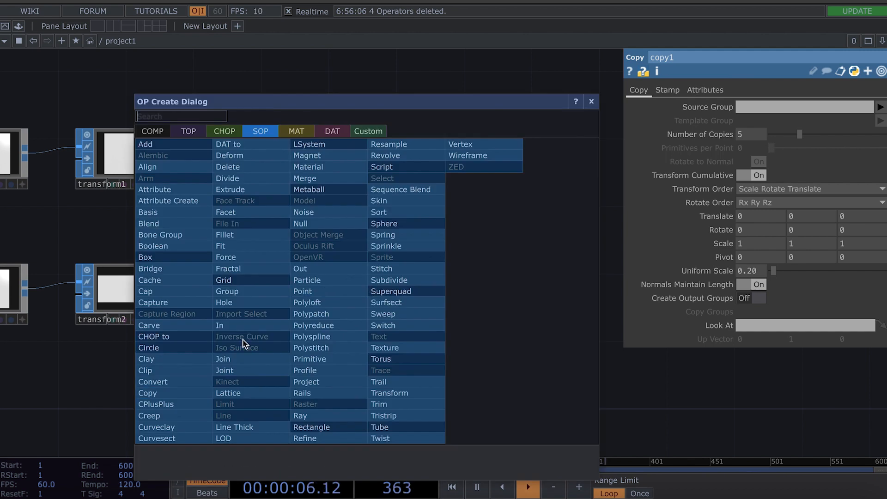
{"action": "type", "text": "n"}
{"action": "left_click", "coordinate": [303, 212]}
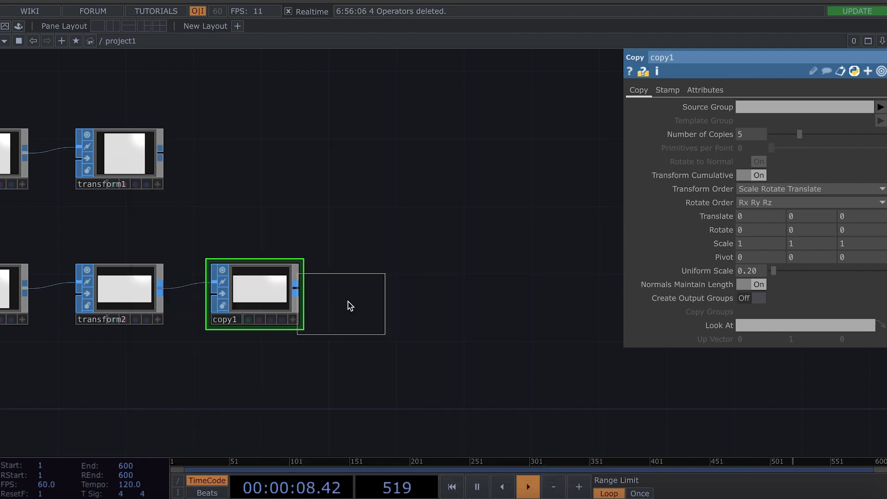
{"action": "left_click", "coordinate": [382, 290]}
{"action": "left_click_drag", "start_coordinate": [296, 289], "coordinate": [349, 288]}
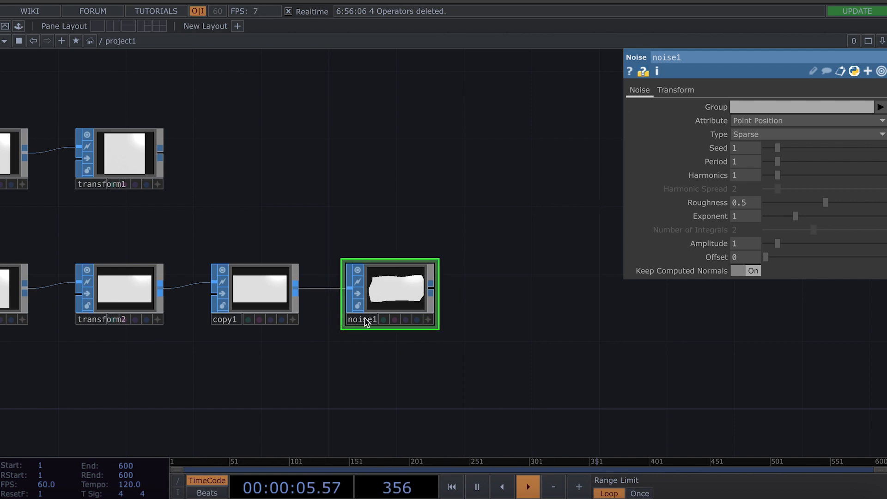
Set noise1's type to Random and reduce its amplitude to 0.02
{"action": "scroll", "coordinate": [401, 310], "scroll_direction": "up", "scroll_amount": 3}
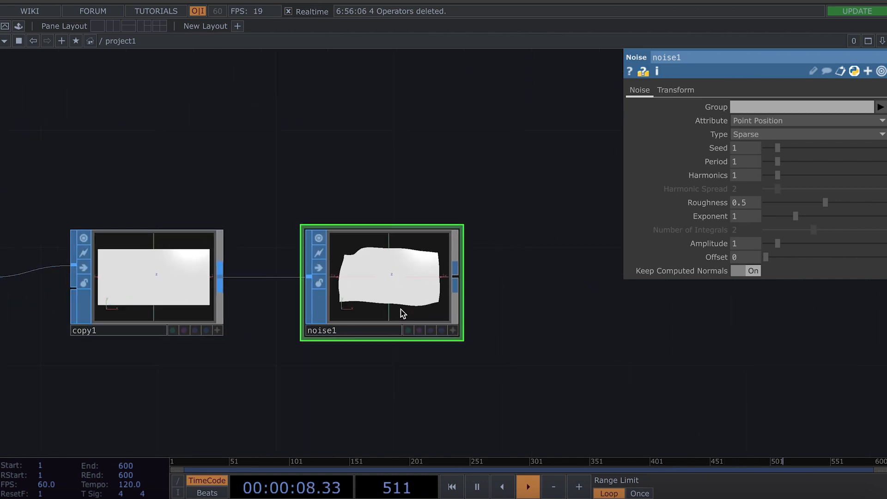
{"action": "left_click", "coordinate": [785, 134]}
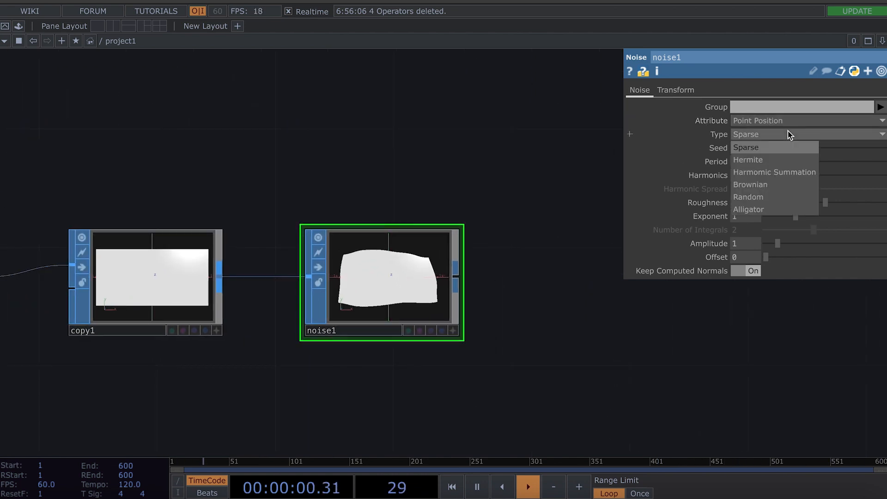
{"action": "left_click", "coordinate": [747, 196]}
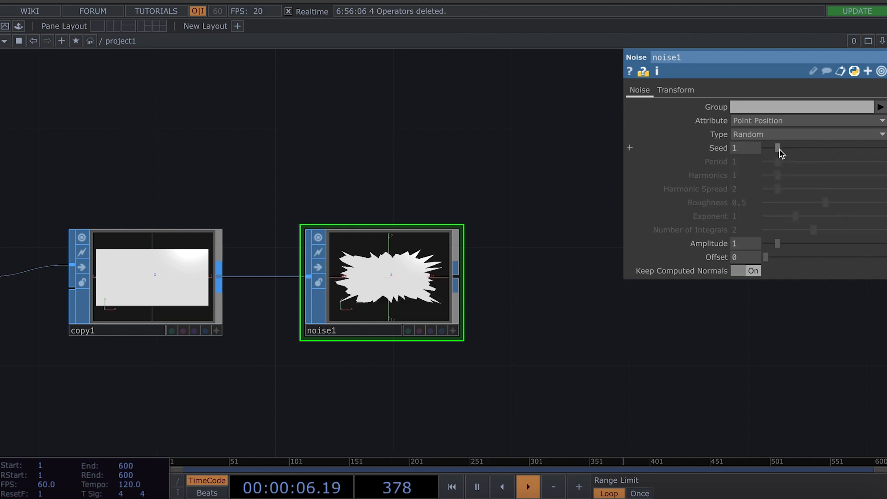
{"action": "left_click_drag", "start_coordinate": [776, 242], "coordinate": [767, 243]}
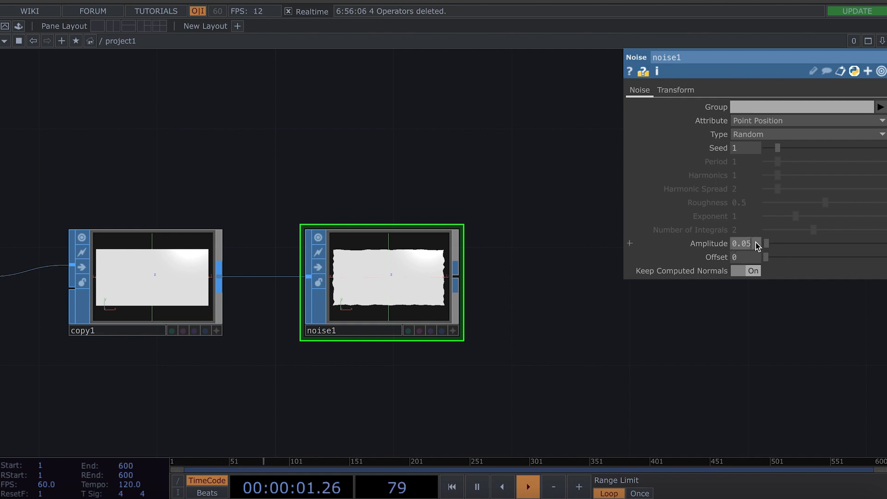
Add a second Noise SOP after noise1, fed by noise1's output
{"action": "left_click_drag", "start_coordinate": [522, 300], "coordinate": [489, 344]}
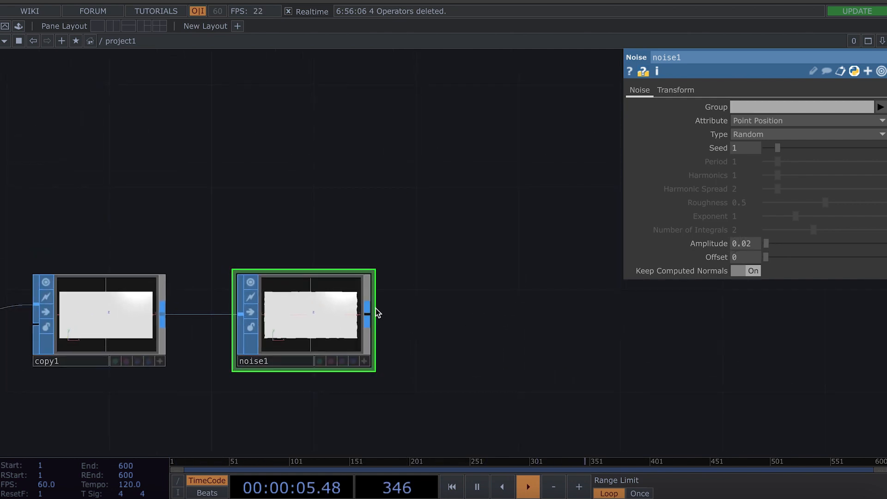
{"action": "left_click", "coordinate": [415, 316]}
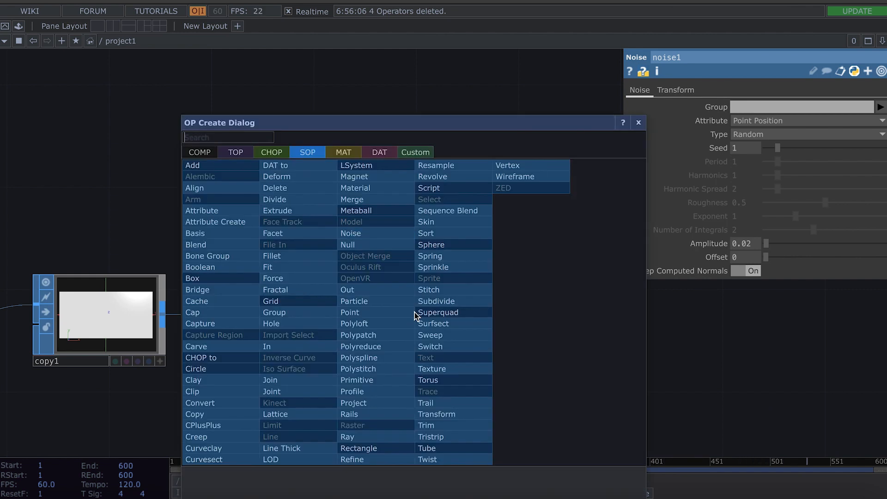
{"action": "type", "text": "n"}
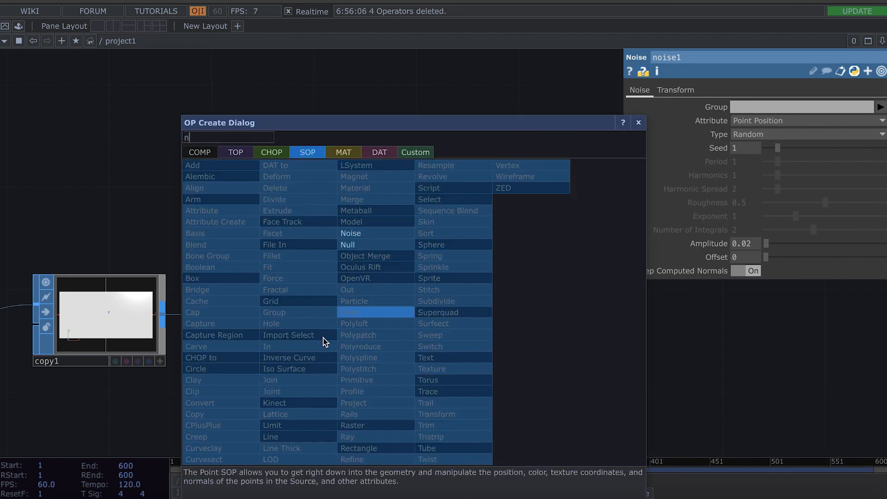
{"action": "left_click", "coordinate": [363, 236]}
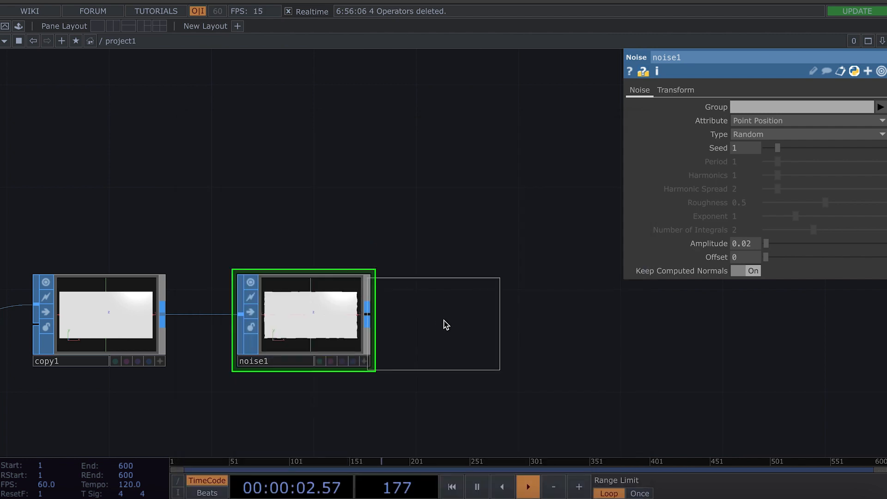
{"action": "left_click", "coordinate": [483, 321]}
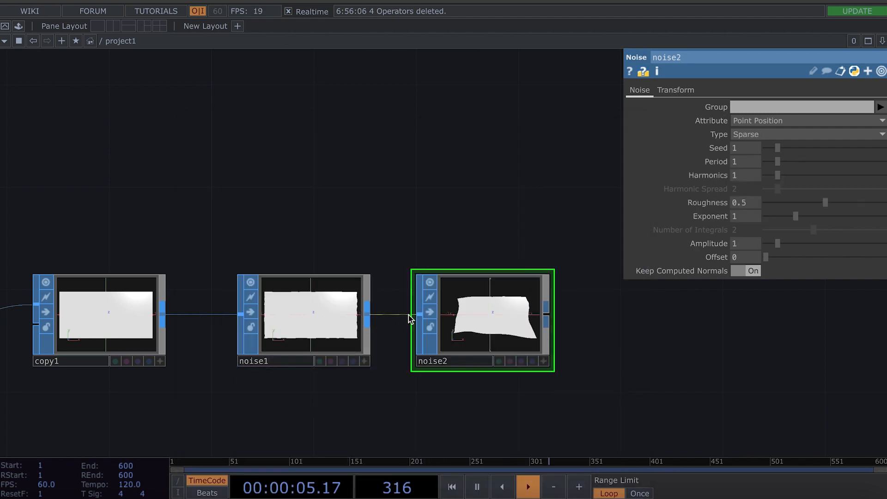
{"action": "left_click_drag", "start_coordinate": [430, 384], "coordinate": [316, 354]}
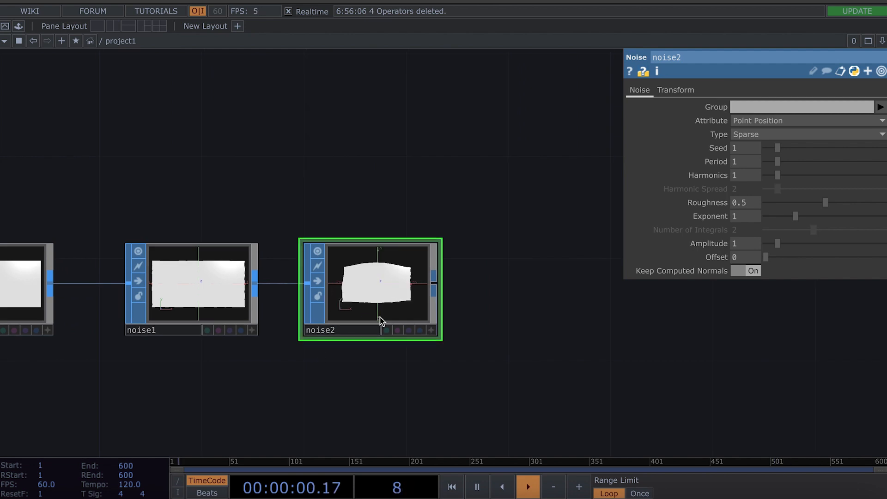
Add an Attribute Create SOP after noise2, connect noise2's output to it, and move it closer to noise2
{"action": "left_click_drag", "start_coordinate": [364, 284], "coordinate": [426, 284]}
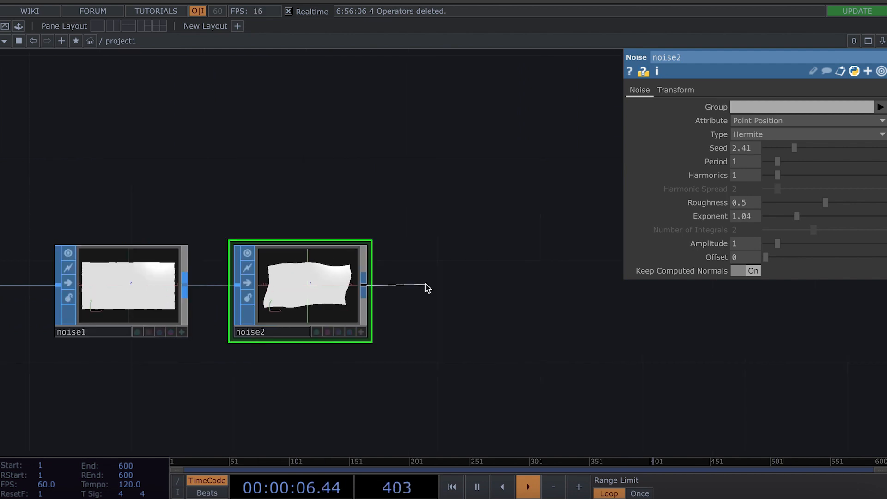
{"action": "left_click", "coordinate": [425, 283]}
{"action": "type", "text": "c"}
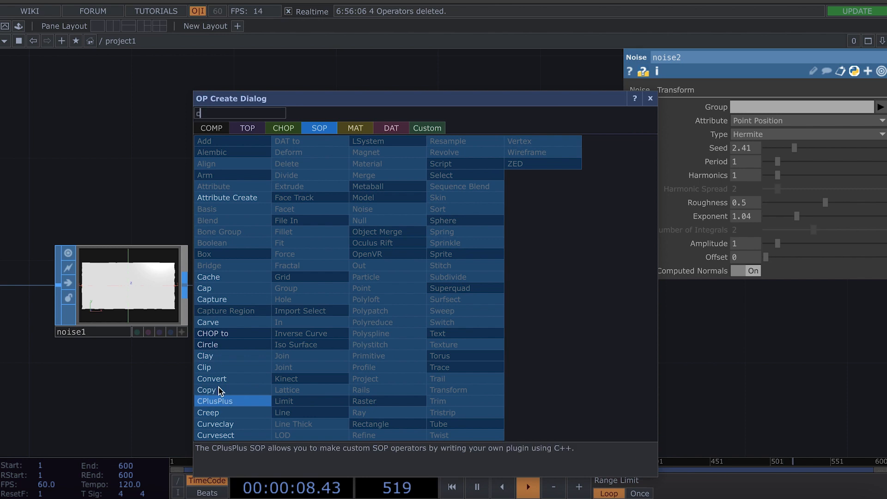
{"action": "left_click", "coordinate": [226, 197]}
{"action": "left_click", "coordinate": [503, 290]}
{"action": "left_click_drag", "start_coordinate": [363, 291], "coordinate": [441, 284]}
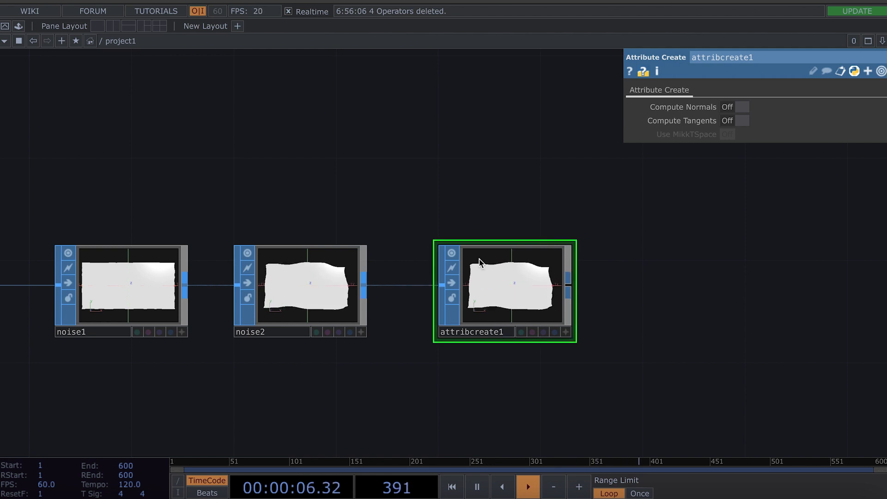
{"action": "left_click_drag", "start_coordinate": [478, 259], "coordinate": [427, 258]}
Add a Null SOP at the end of the grid chain and connect attribcreate1's output to it
{"action": "left_click", "coordinate": [517, 284]}
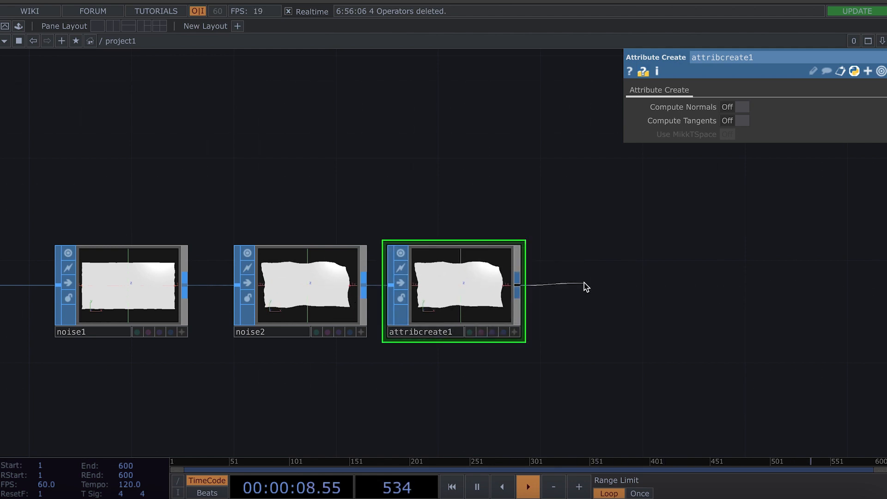
{"action": "left_click", "coordinate": [584, 283]}
{"action": "left_click", "coordinate": [522, 218]}
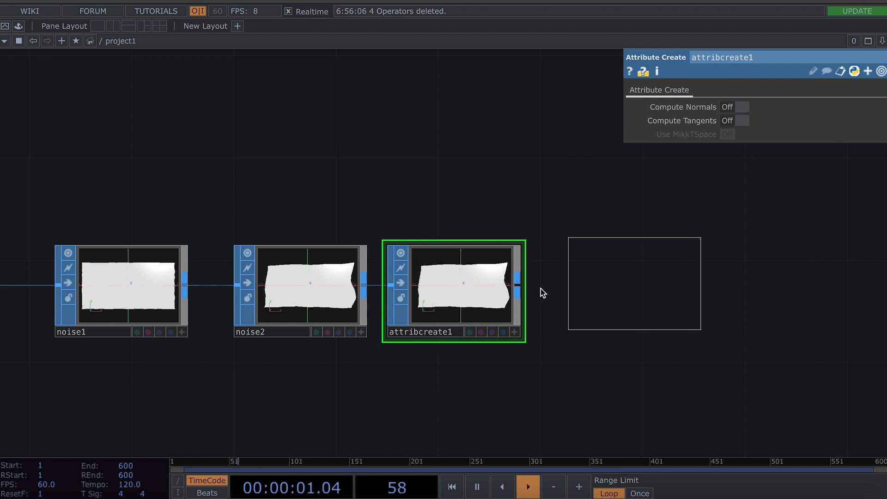
{"action": "left_click", "coordinate": [522, 291]}
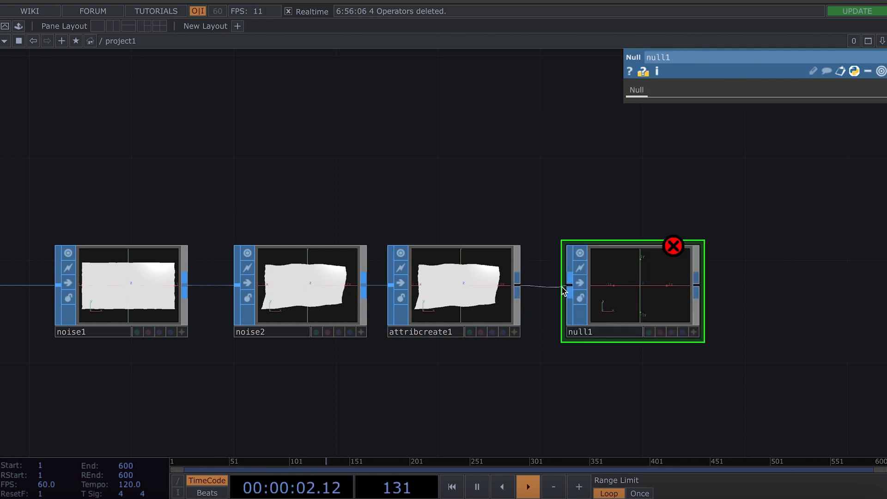
{"action": "scroll", "coordinate": [522, 358], "scroll_direction": "down", "scroll_amount": 2}
{"action": "key", "text": "h"}
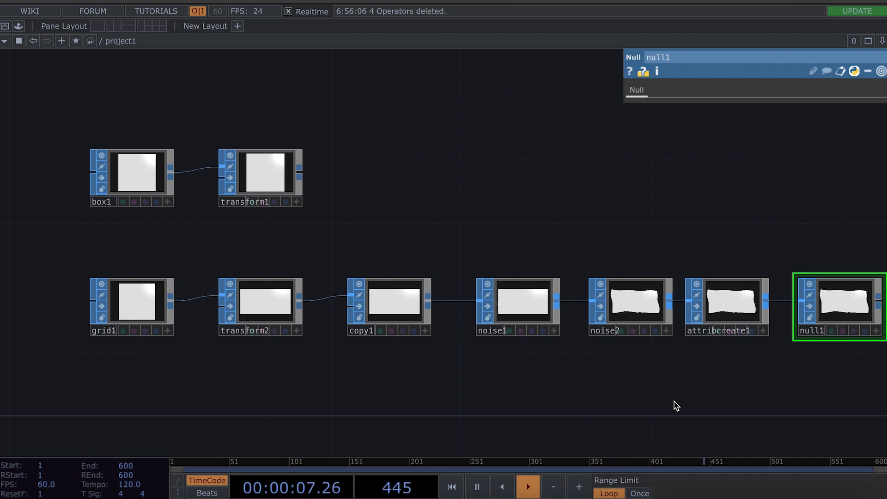
{"action": "scroll", "coordinate": [383, 201], "scroll_direction": "down", "scroll_amount": 2}
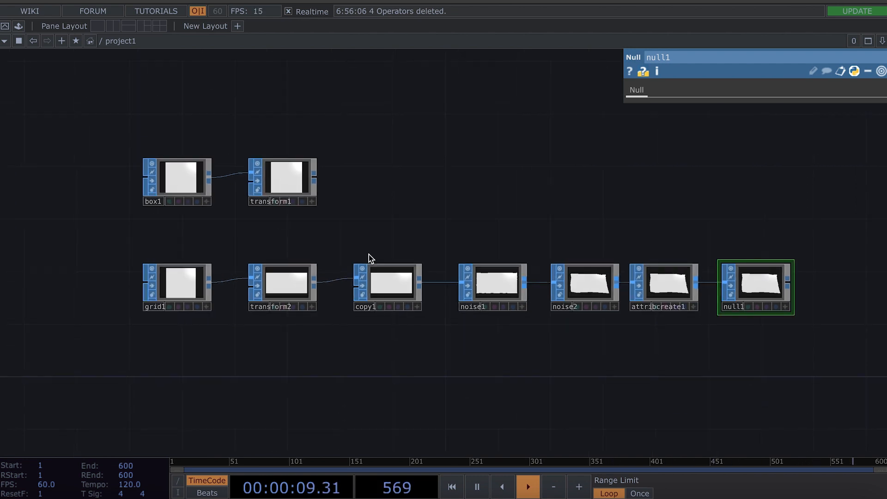
{"action": "scroll", "coordinate": [453, 218], "scroll_direction": "down", "scroll_amount": 3}
{"action": "left_click_drag", "start_coordinate": [453, 217], "coordinate": [367, 253]}
{"action": "key", "text": "Tab"}
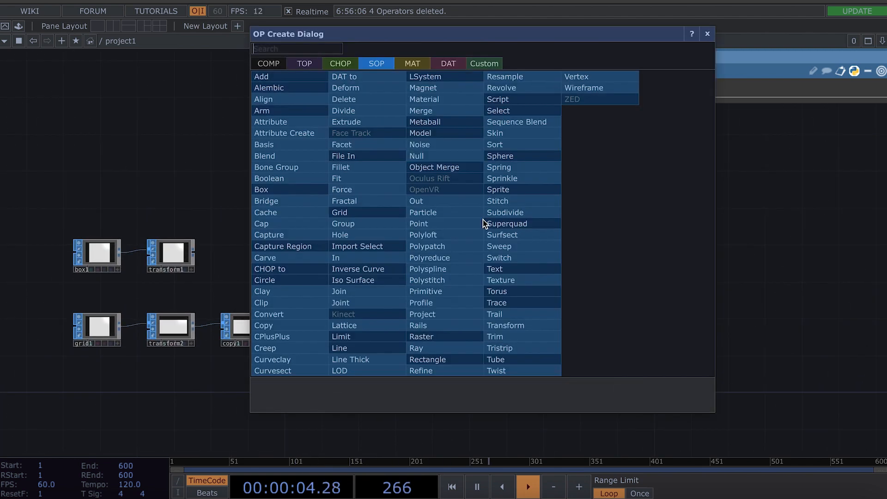
{"action": "left_click", "coordinate": [265, 63]}
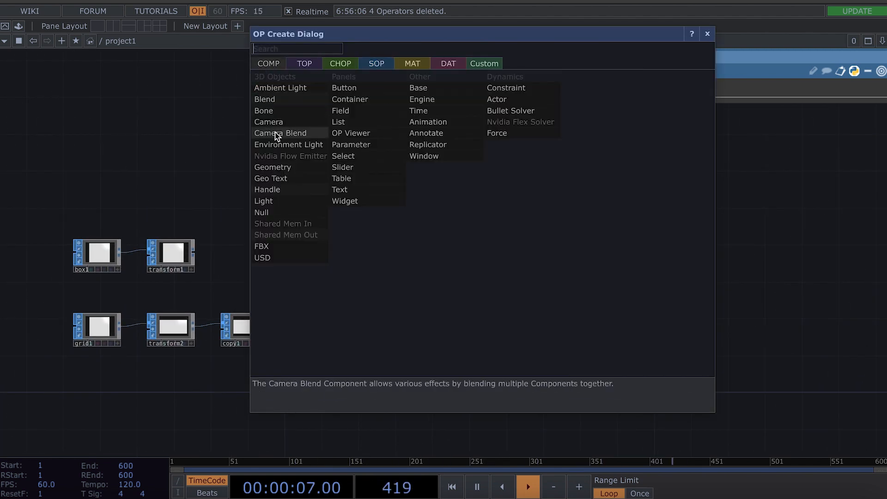
{"action": "left_click", "coordinate": [280, 168]}
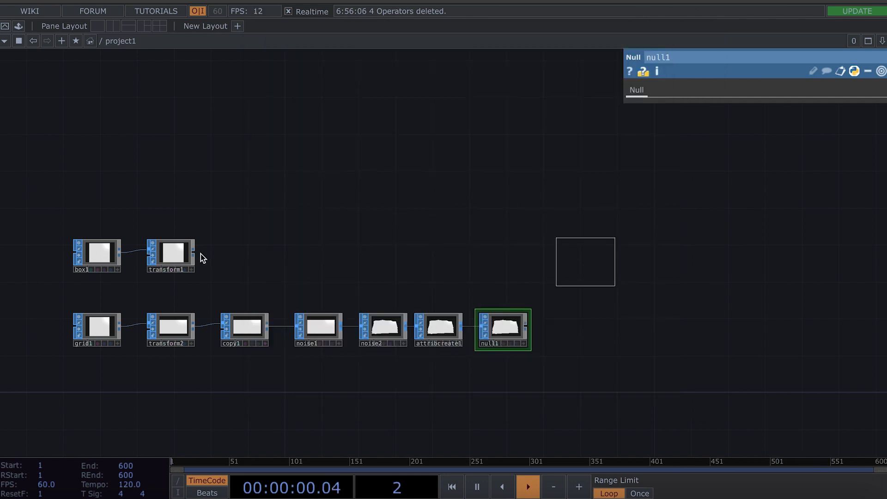
{"action": "left_click_drag", "start_coordinate": [195, 252], "coordinate": [549, 254]}
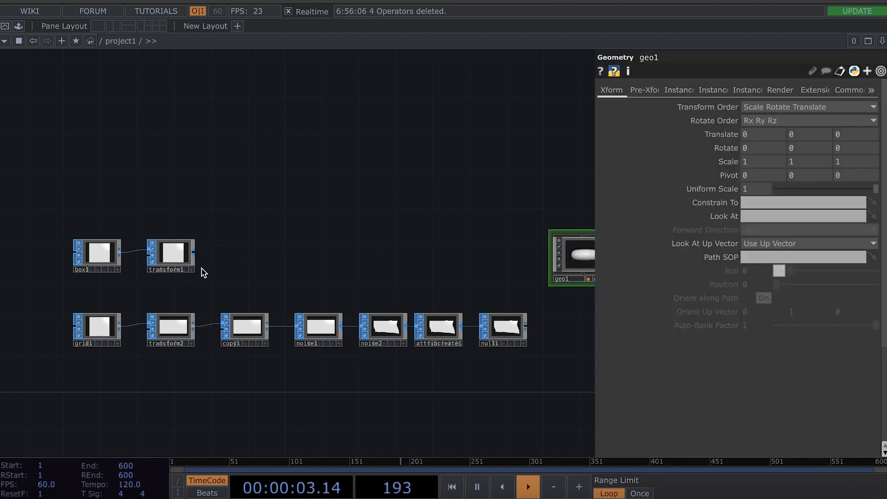
{"action": "key", "text": "Delete"}
Create a Geometry COMP from transform1's output, placed above and beyond null1, with transform1 connected to its input
{"action": "left_click_drag", "start_coordinate": [194, 254], "coordinate": [357, 254]}
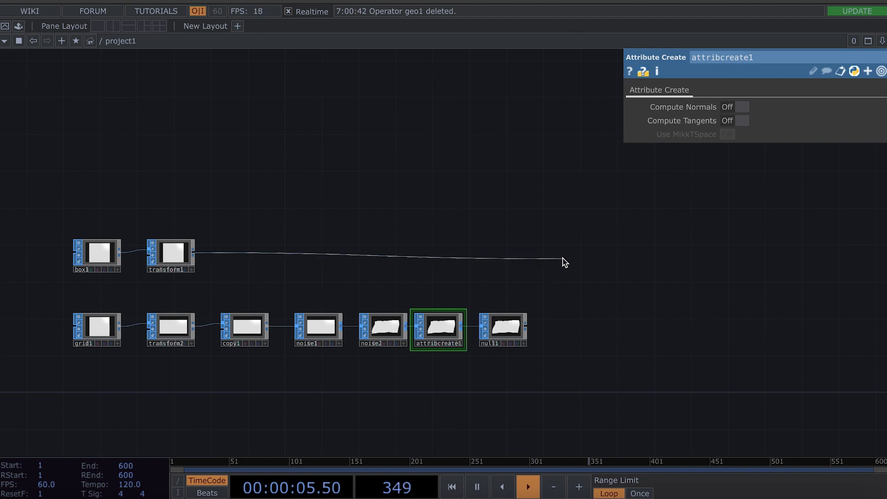
{"action": "left_click", "coordinate": [239, 228]}
{"action": "left_click", "coordinate": [162, 93]}
{"action": "type", "text": "g"}
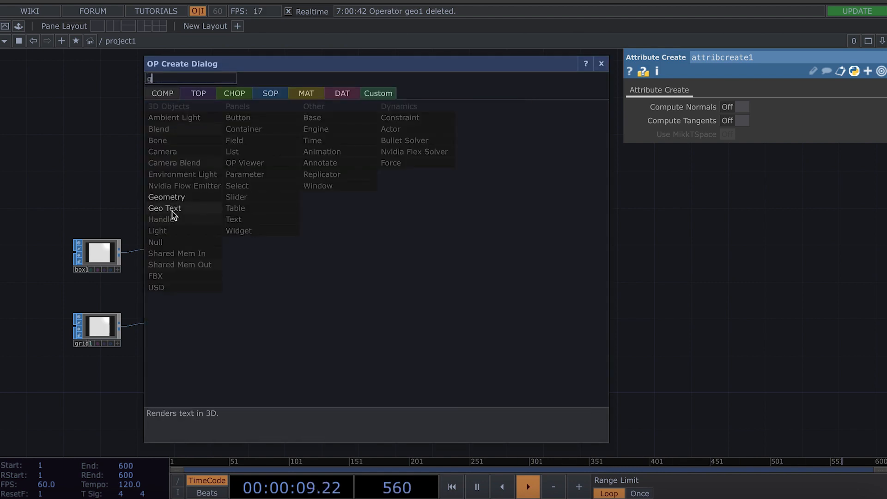
{"action": "left_click", "coordinate": [167, 197]}
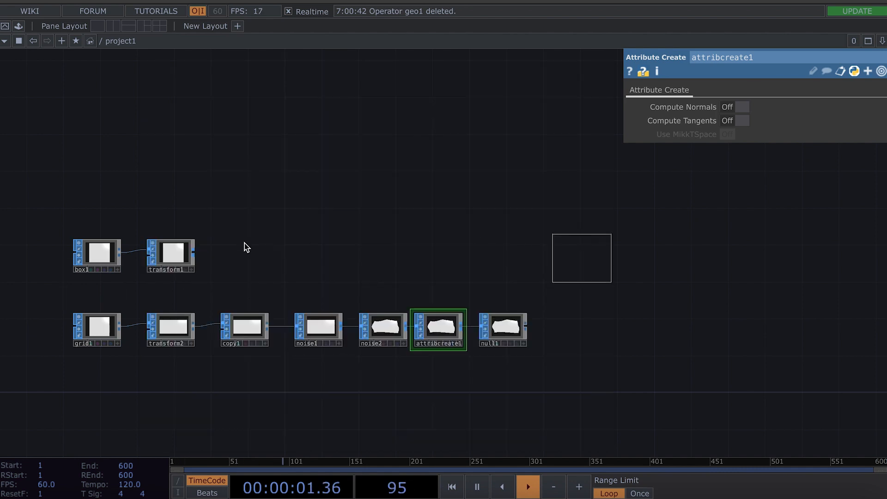
{"action": "left_click", "coordinate": [244, 243]}
{"action": "left_click", "coordinate": [193, 252]}
{"action": "left_click", "coordinate": [542, 253]}
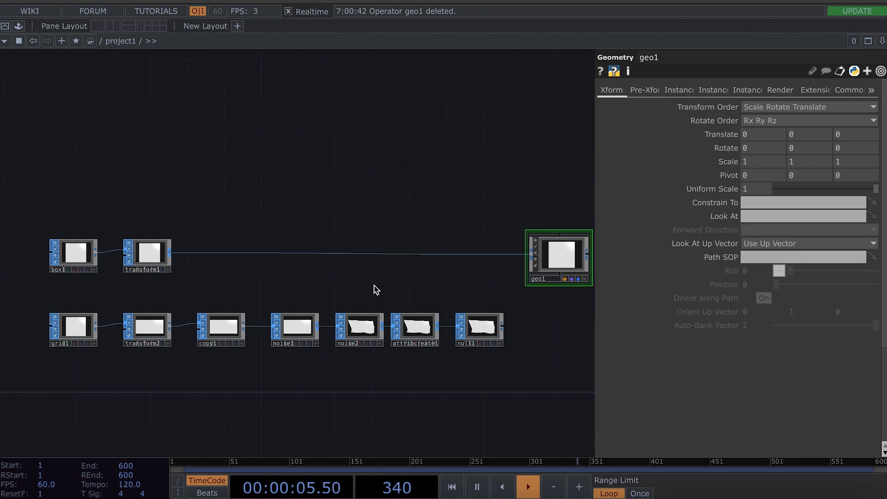
Complete the render setup around geo1 with a Camera COMP, a Light COMP and a Render TOP beside them
{"action": "left_click", "coordinate": [145, 252]}
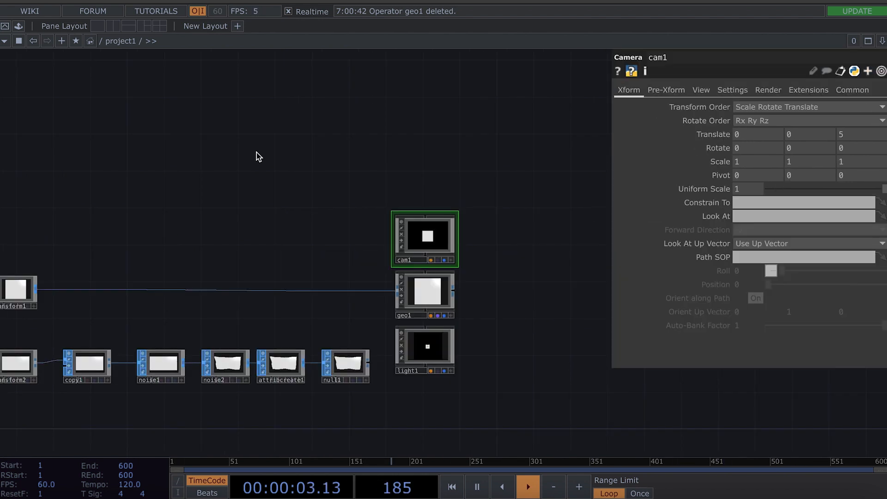
{"action": "key", "text": "Tab"}
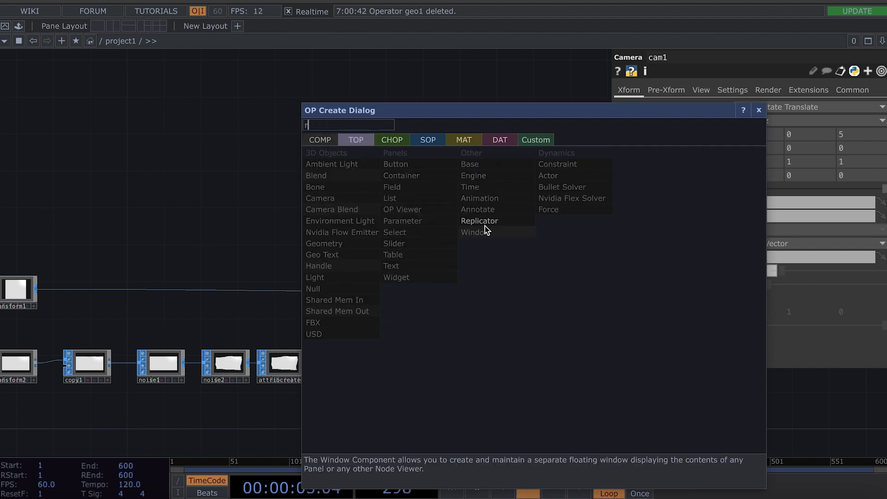
{"action": "left_click", "coordinate": [359, 140]}
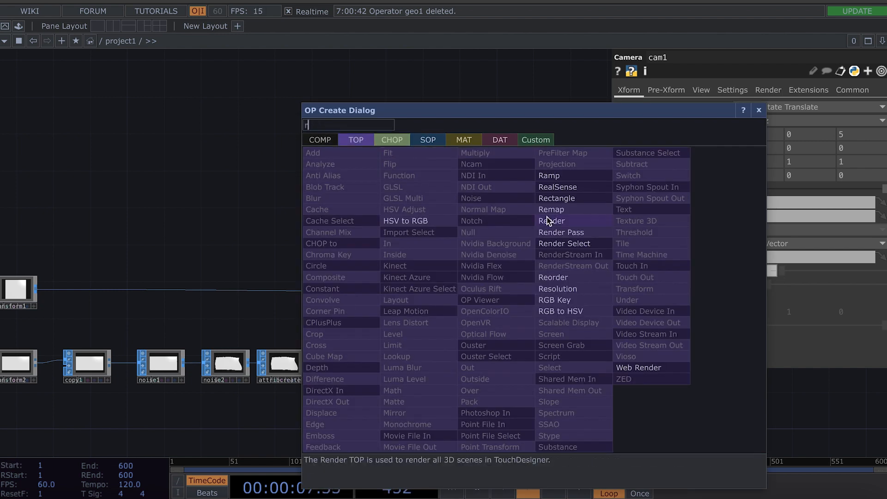
{"action": "left_click", "coordinate": [552, 222]}
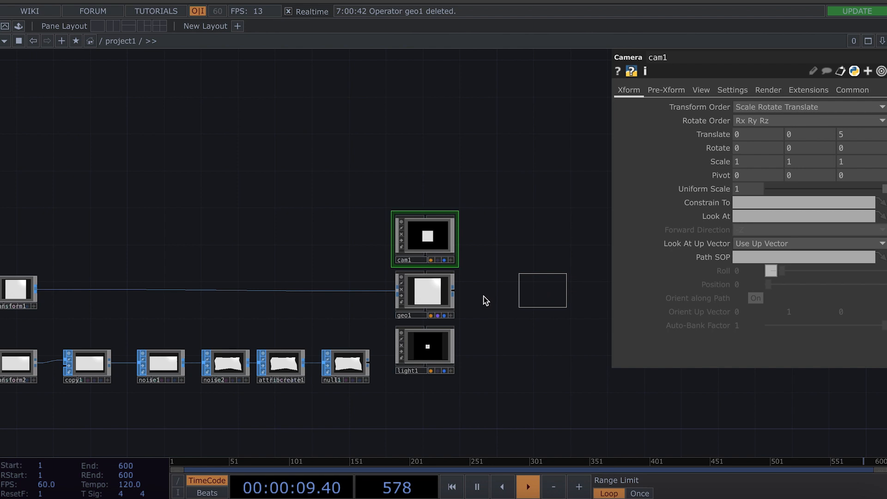
{"action": "left_click", "coordinate": [525, 386]}
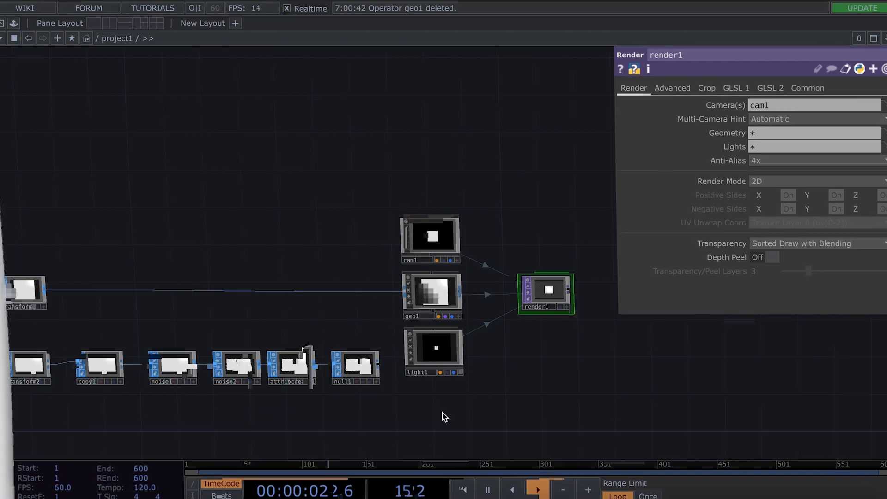
Set transform1's scale to 1.5, 2, 1.5 and its uniform scale to 0.016
{"action": "left_click_drag", "start_coordinate": [302, 318], "coordinate": [163, 271]}
{"action": "left_click_drag", "start_coordinate": [341, 371], "coordinate": [522, 372]}
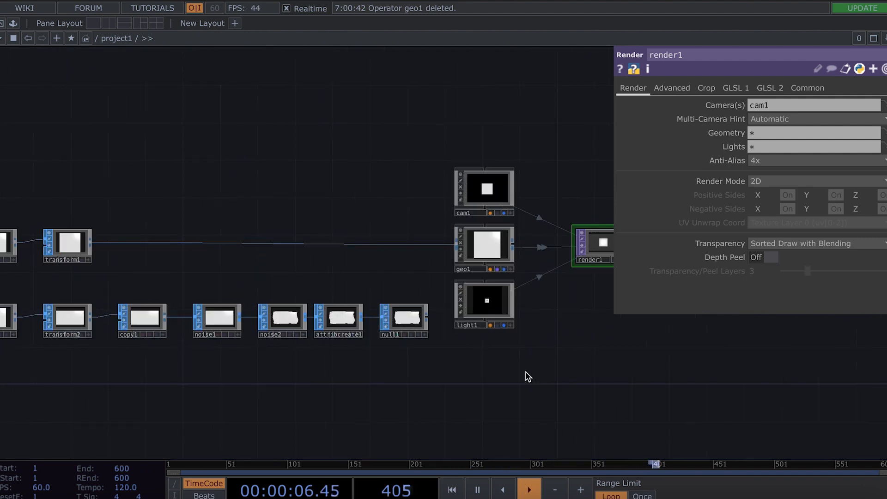
{"action": "left_click", "coordinate": [74, 245]}
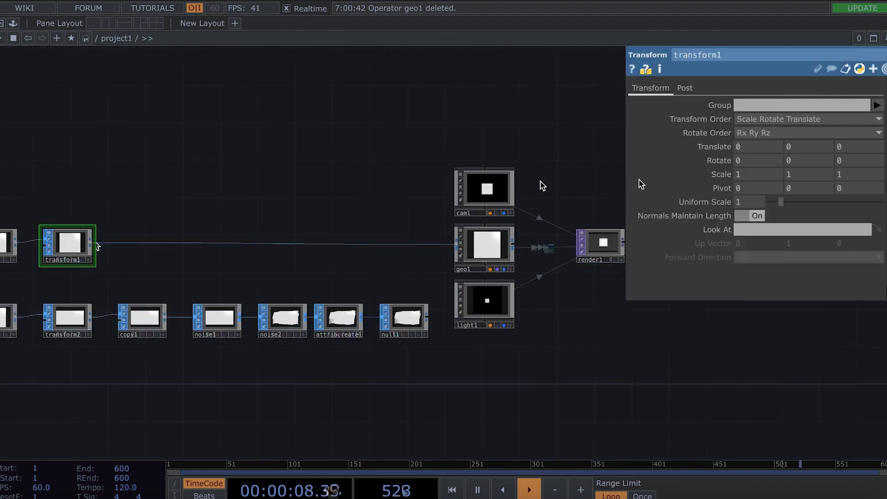
{"action": "left_click", "coordinate": [746, 175]}
{"action": "type", "text": "1.5"}
{"action": "key", "text": "Tab"}
{"action": "type", "text": "2"}
{"action": "key", "text": "Tab"}
{"action": "type", "text": "1.5"}
{"action": "left_click", "coordinate": [749, 201]}
{"action": "type", "text": "0.016"}
{"action": "key", "text": "Return"}
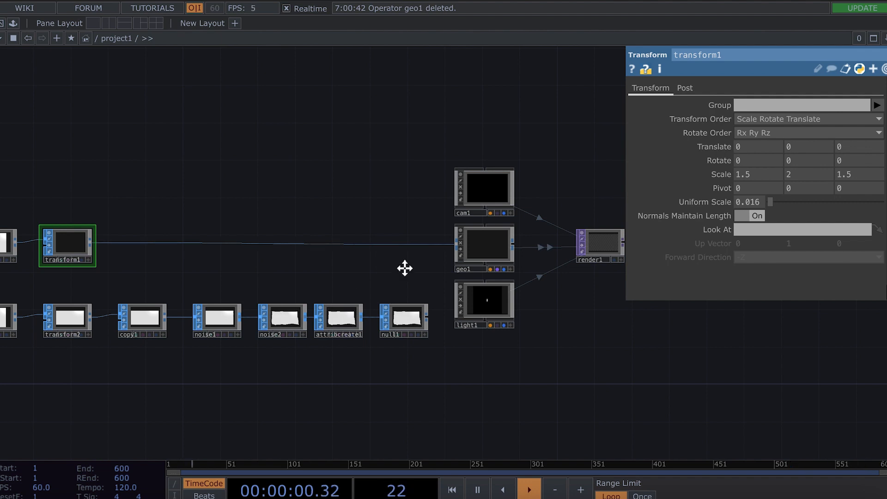
Turn on Compute Normals and Compute Tangents on attribcreate1
{"action": "left_click_drag", "start_coordinate": [405, 268], "coordinate": [361, 297]}
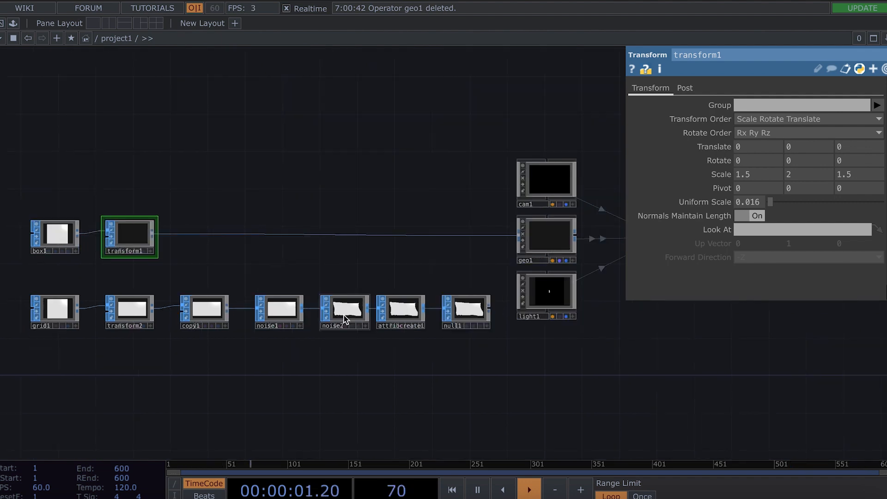
{"action": "left_click", "coordinate": [408, 312]}
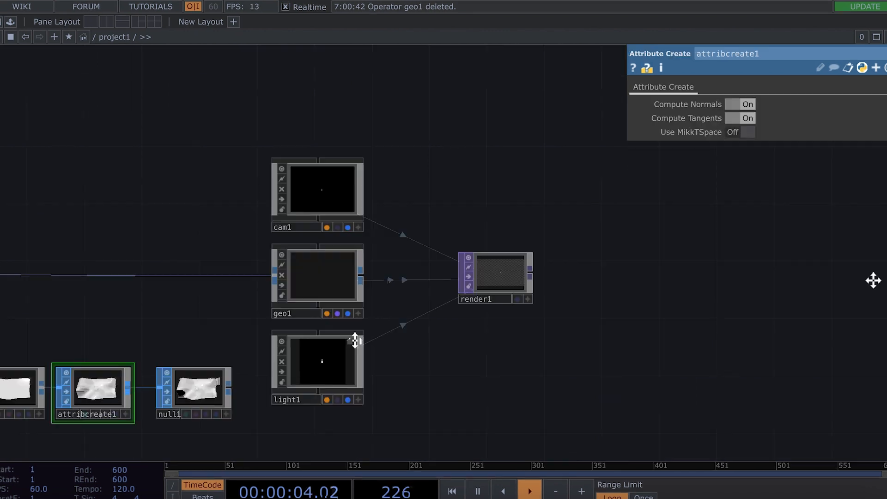
{"action": "left_click_drag", "start_coordinate": [354, 340], "coordinate": [296, 319]}
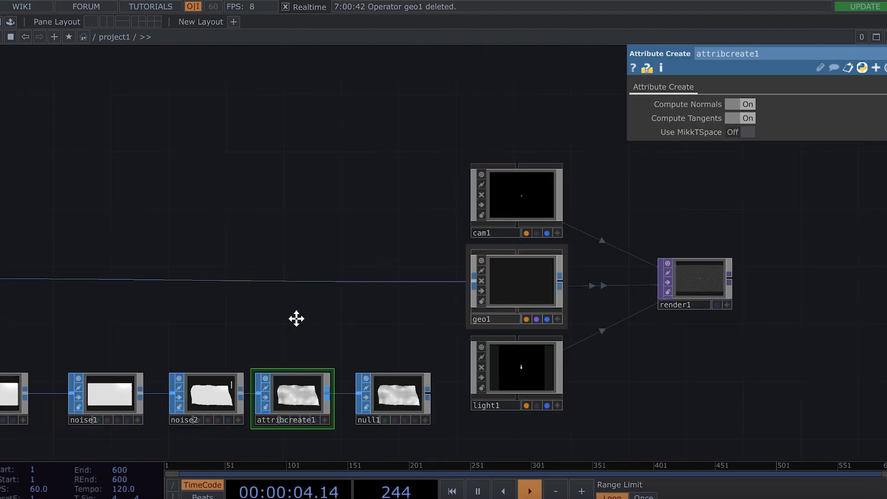
Examine grid1's point layout and its Rows and Columns settings
{"action": "left_click_drag", "start_coordinate": [159, 342], "coordinate": [208, 321]}
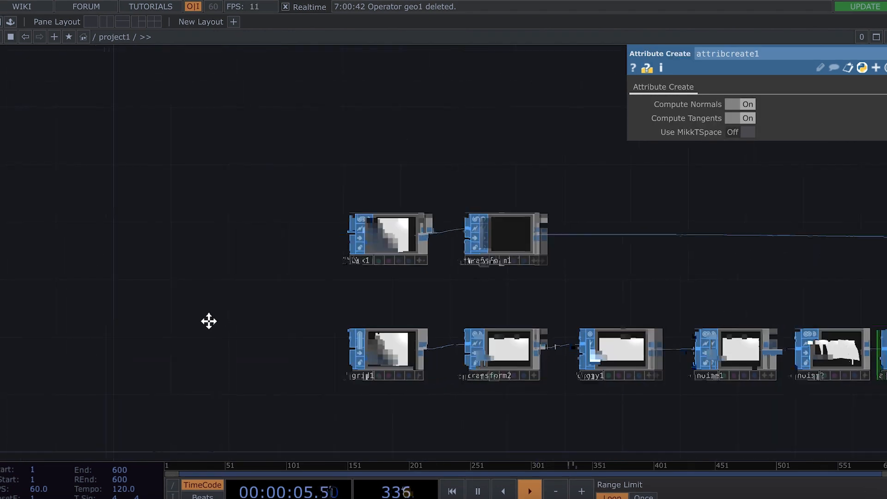
{"action": "left_click", "coordinate": [354, 351]}
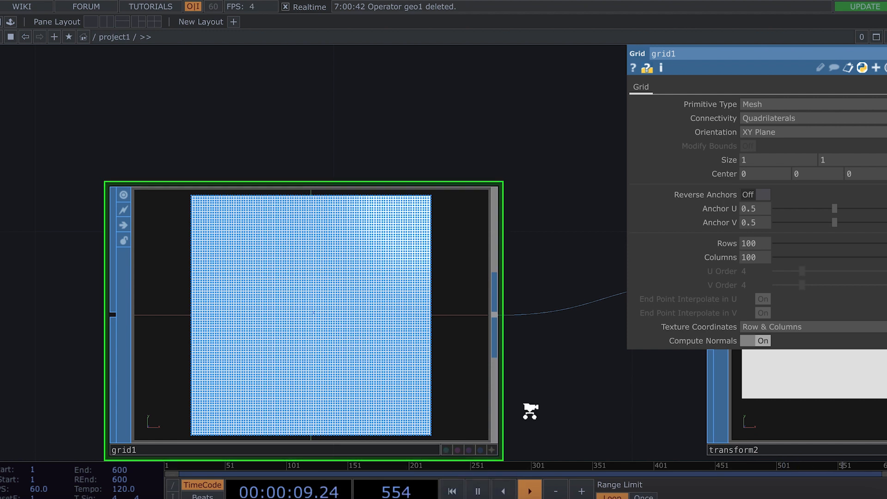
{"action": "middle_click_drag", "start_coordinate": [496, 140], "coordinate": [341, 162]}
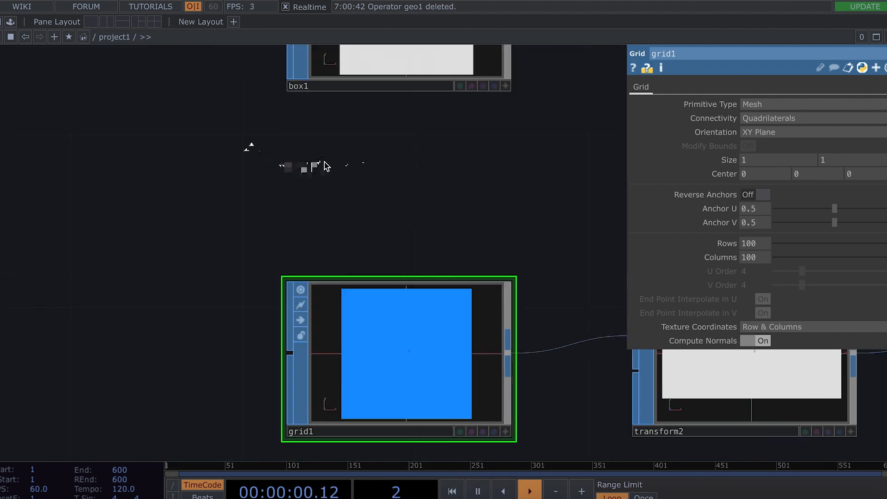
Change noise2's noise type to Hermite
{"action": "left_click_drag", "start_coordinate": [323, 152], "coordinate": [54, 162]}
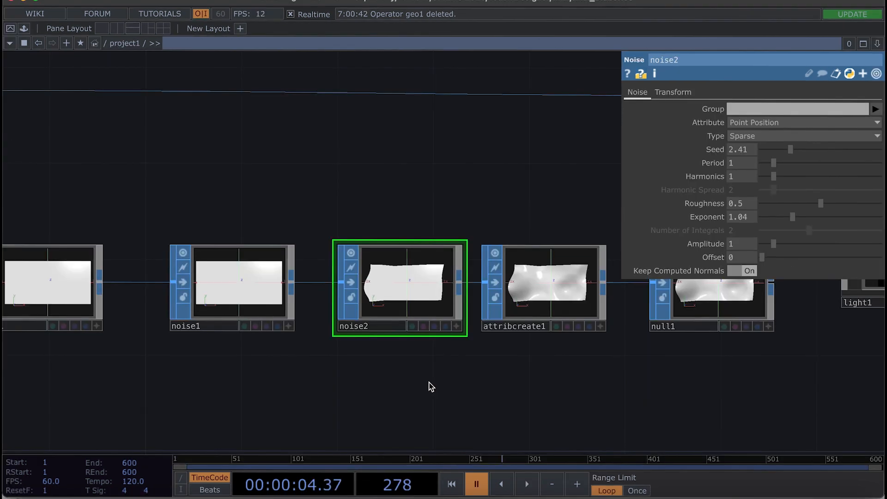
{"action": "left_click", "coordinate": [748, 138]}
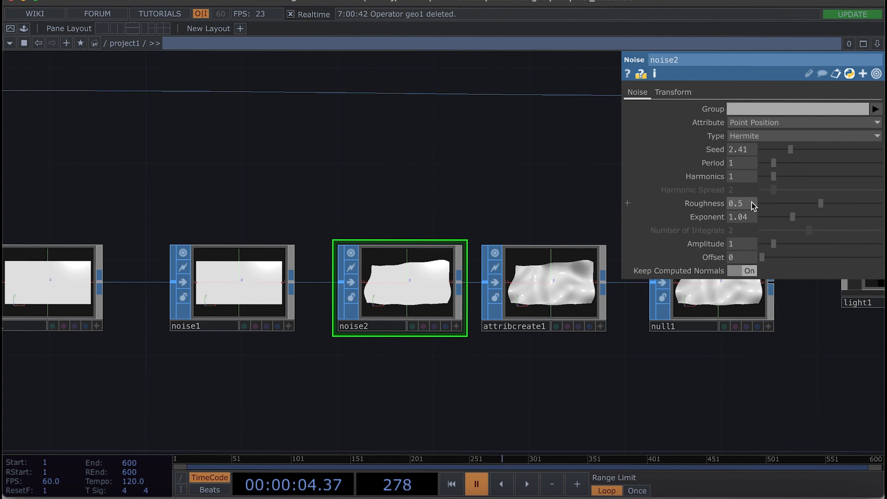
Rename the Null SOP at the end of the grid chain to instancesop
{"action": "type", "text": "i"}
{"action": "type", "text": "ns"}
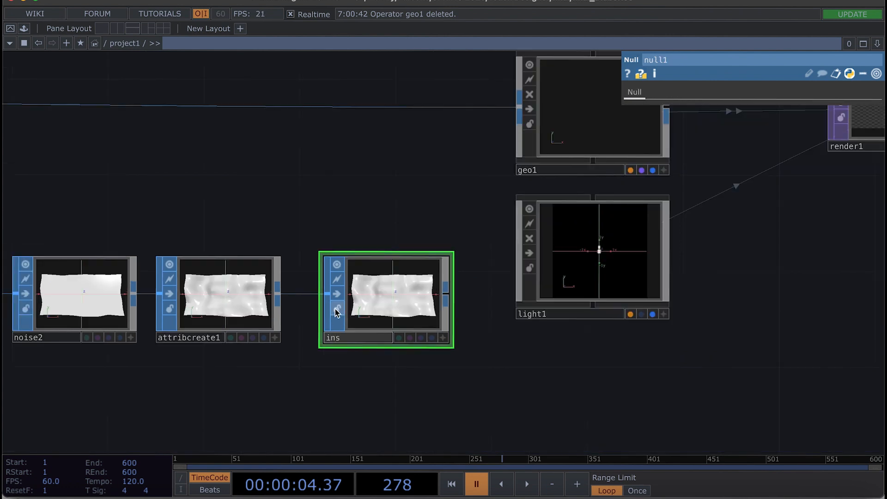
{"action": "type", "text": "tancesop"}
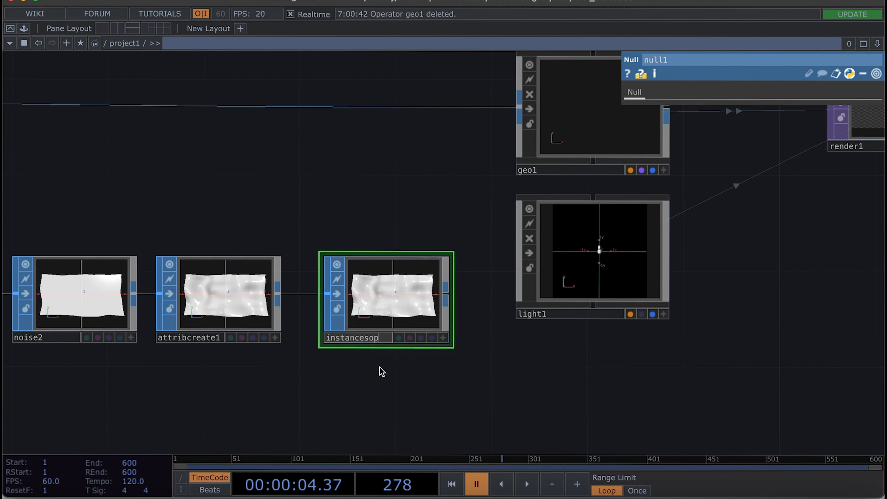
{"action": "key", "text": "Return"}
Enable instancing on geo1 and assign instancesop as its Default Instance OP
{"action": "left_click", "coordinate": [506, 186]}
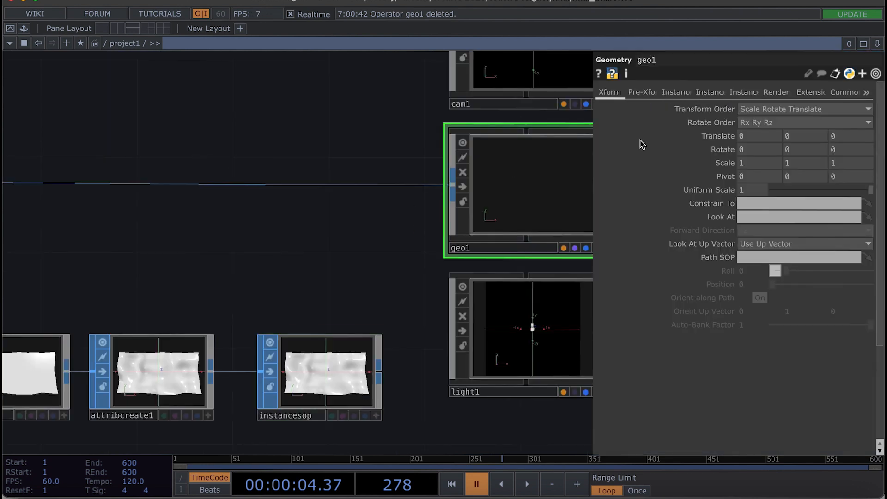
{"action": "left_click", "coordinate": [711, 93]}
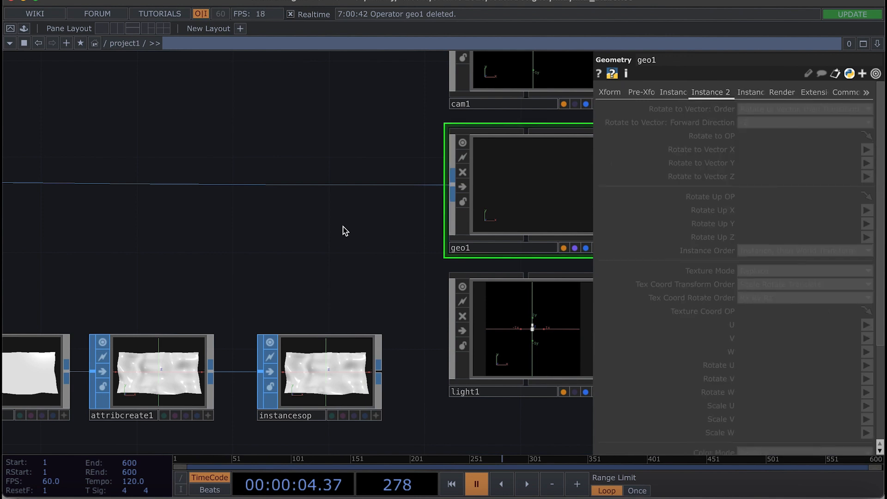
{"action": "scroll", "coordinate": [343, 227], "scroll_direction": "down", "scroll_amount": 1}
{"action": "scroll", "coordinate": [344, 226], "scroll_direction": "down", "scroll_amount": 2}
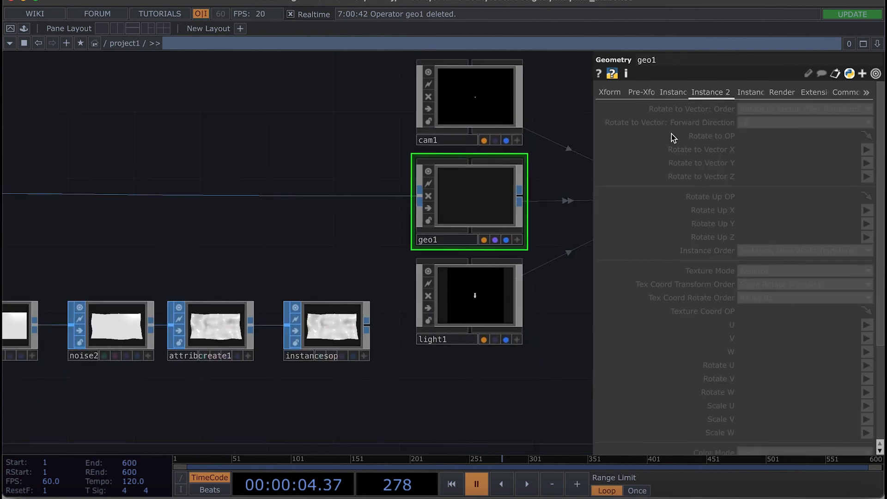
{"action": "left_click", "coordinate": [672, 92]}
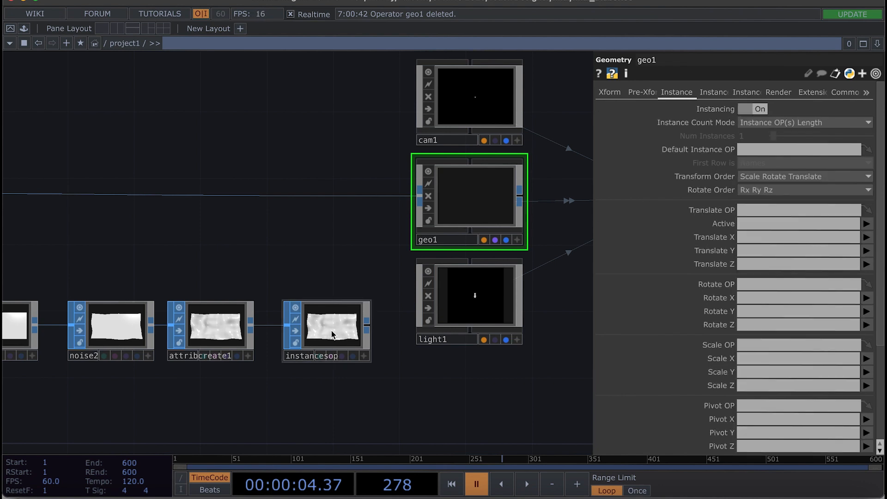
{"action": "left_click_drag", "start_coordinate": [342, 325], "coordinate": [767, 152]}
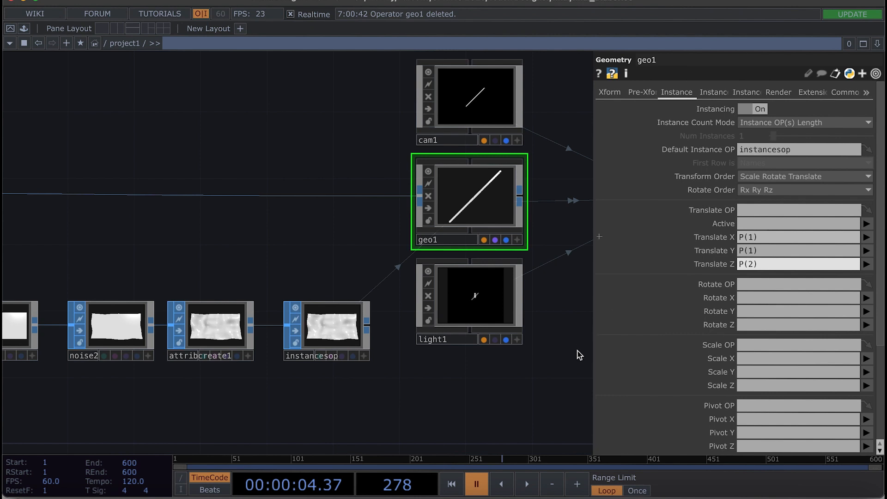
Map geo1's instance translation to the point positions: P(0) for X, P(1) for Y and P(2) for Z
{"action": "key", "text": "BackSpace"}
{"action": "type", "text": "0"}
{"action": "key", "text": "Return"}
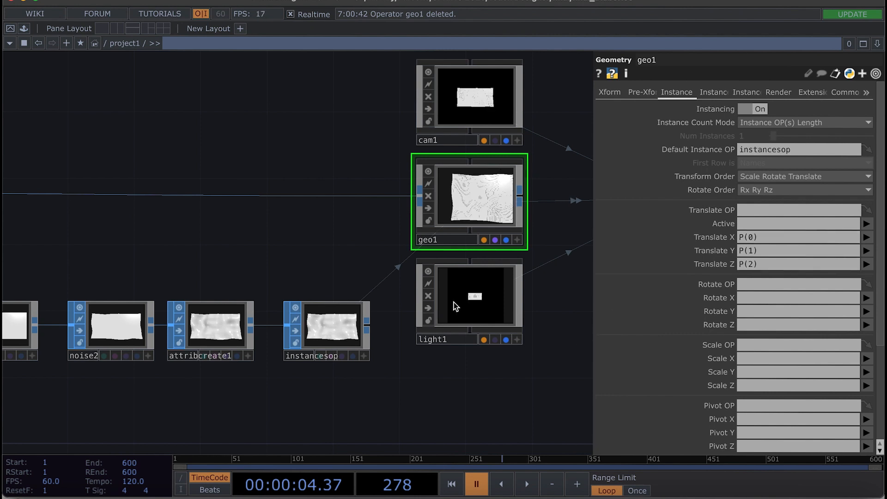
Play the timeline briefly to examine the animated instanced surface in geo1's viewer, and pause playback
{"action": "scroll", "coordinate": [475, 184], "scroll_direction": "up", "scroll_amount": 10}
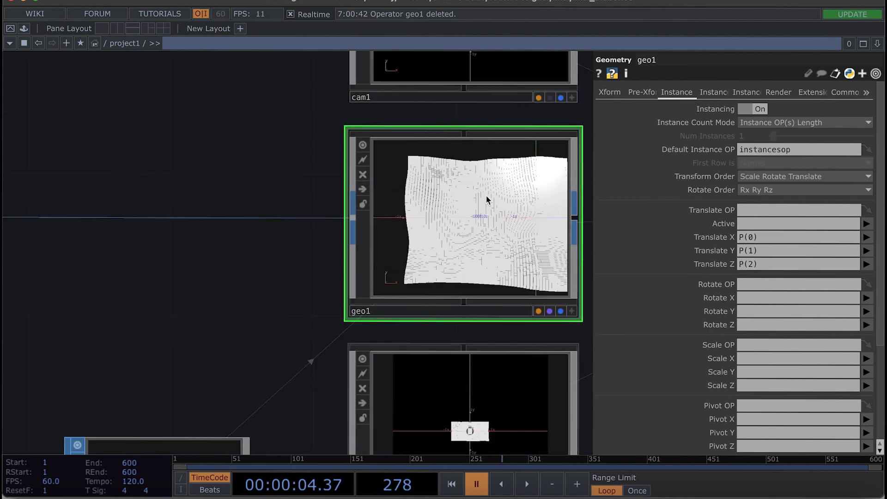
{"action": "left_click_drag", "start_coordinate": [199, 178], "coordinate": [67, 168]}
{"action": "left_click", "coordinate": [526, 484]}
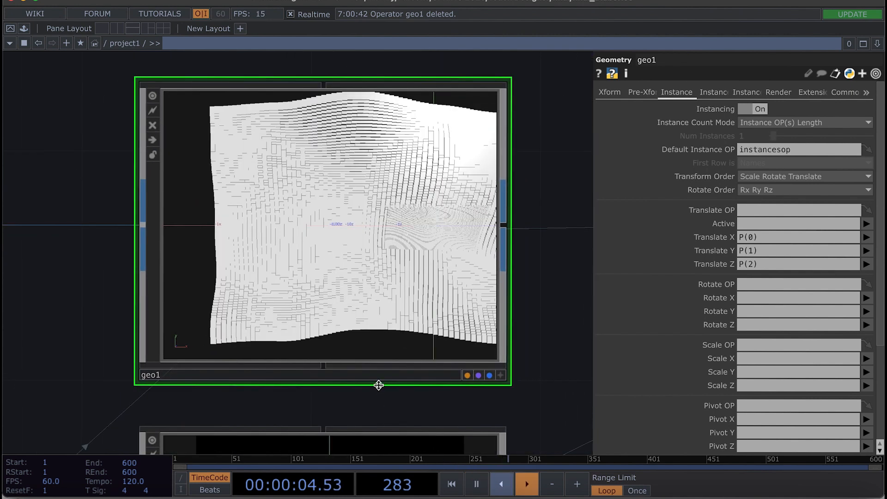
{"action": "left_click", "coordinate": [480, 485]}
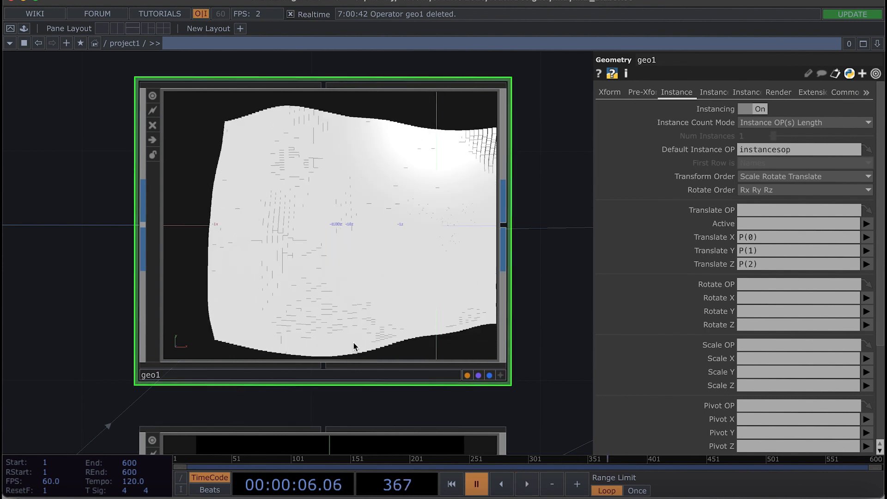
{"action": "scroll", "coordinate": [353, 344], "scroll_direction": "down", "scroll_amount": 5}
{"action": "scroll", "coordinate": [348, 350], "scroll_direction": "down", "scroll_amount": 2}
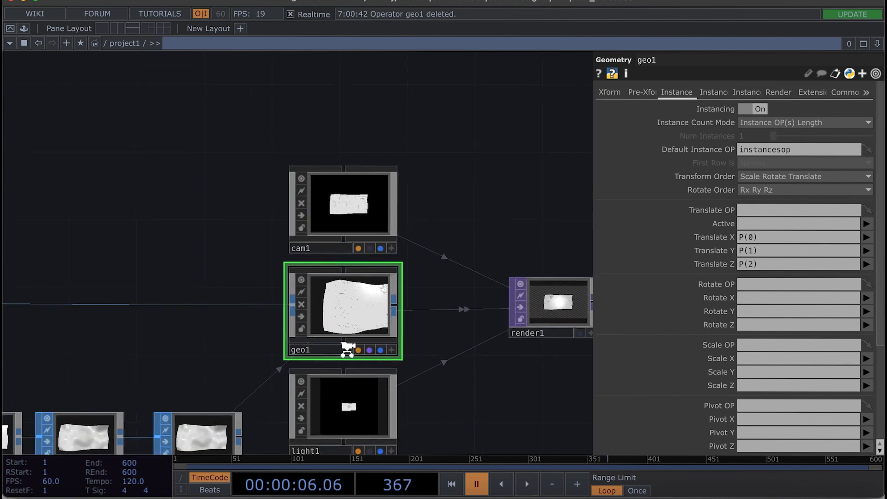
Add a Noise TOP directly below grid1 and display its parameters
{"action": "left_click_drag", "start_coordinate": [256, 319], "coordinate": [339, 186]}
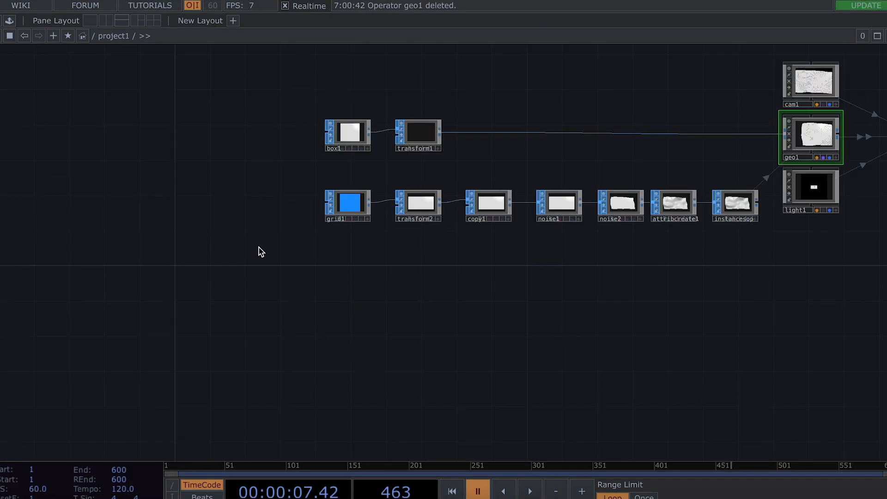
{"action": "left_click_drag", "start_coordinate": [353, 301], "coordinate": [276, 258]}
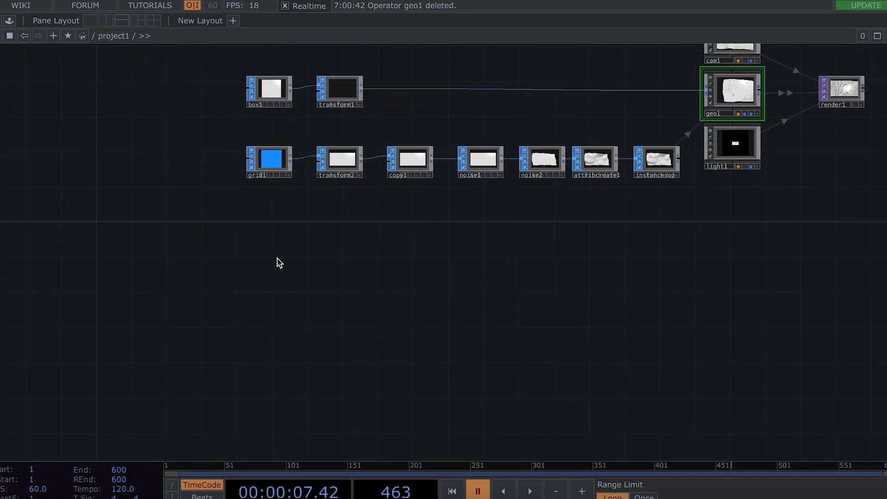
{"action": "key", "text": "Tab"}
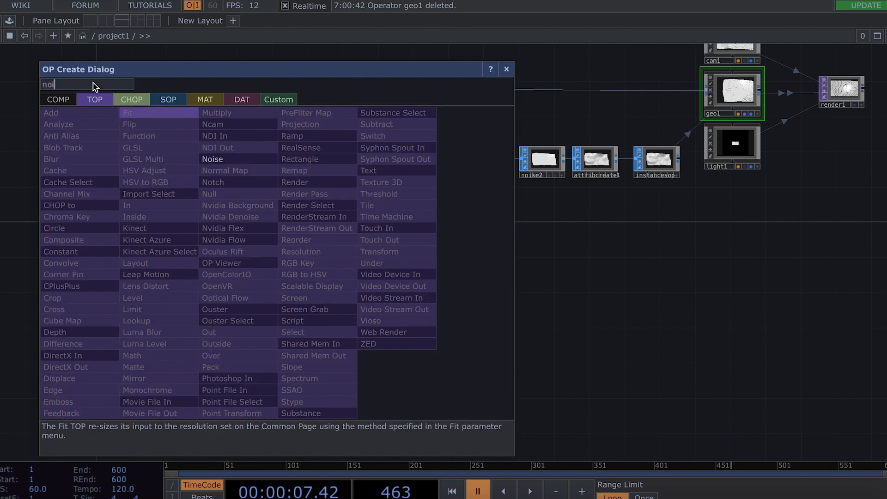
{"action": "left_click", "coordinate": [212, 159]}
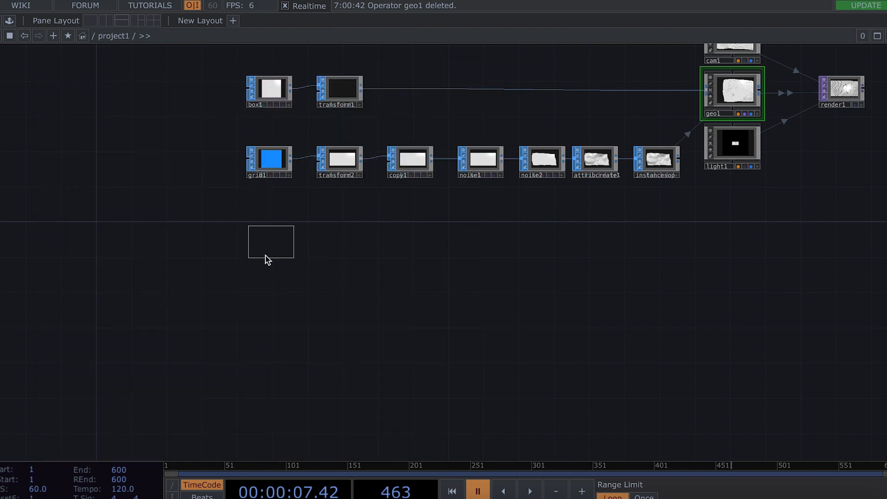
{"action": "left_click", "coordinate": [263, 257]}
{"action": "scroll", "coordinate": [262, 272], "scroll_direction": "up", "scroll_amount": 5}
{"action": "left_click_drag", "start_coordinate": [261, 272], "coordinate": [276, 262]}
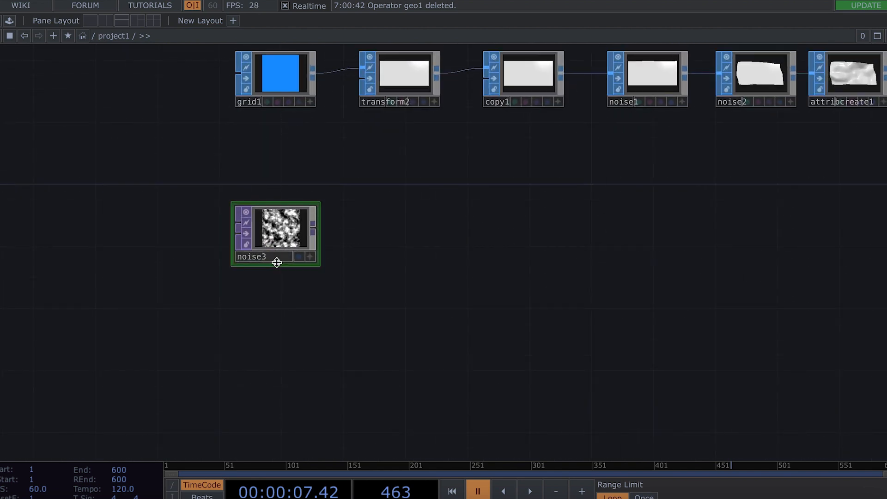
{"action": "key", "text": "p"}
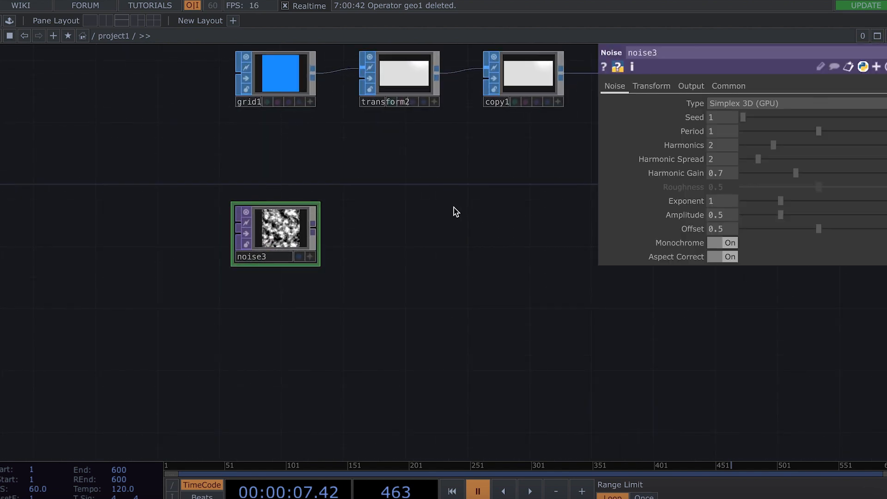
Add a Rectangle TOP below noise3 and set its fill color to black
{"action": "key", "text": "Tab"}
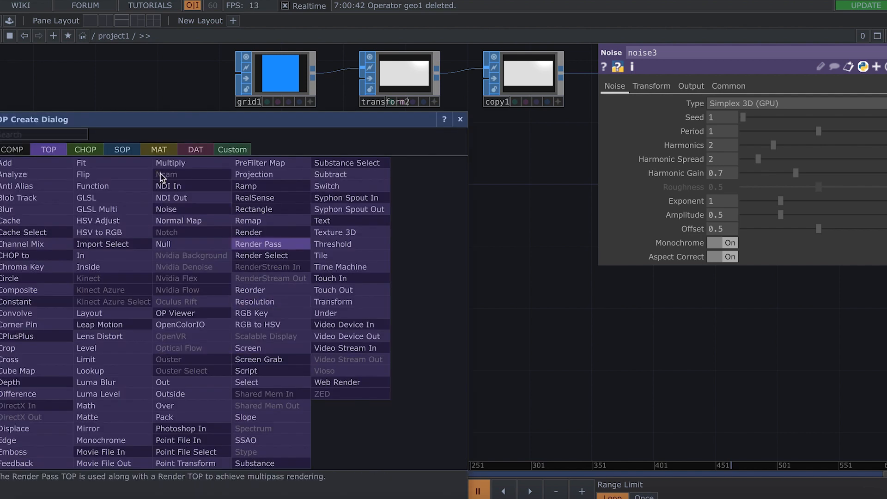
{"action": "type", "text": "rec"}
{"action": "left_click", "coordinate": [263, 211]}
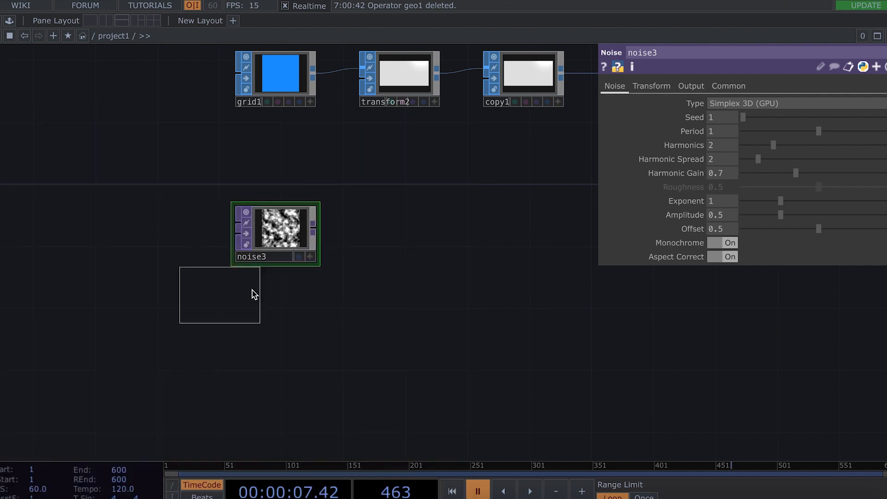
{"action": "left_click", "coordinate": [280, 330]}
{"action": "left_click", "coordinate": [752, 180]}
{"action": "left_click", "coordinate": [738, 150]}
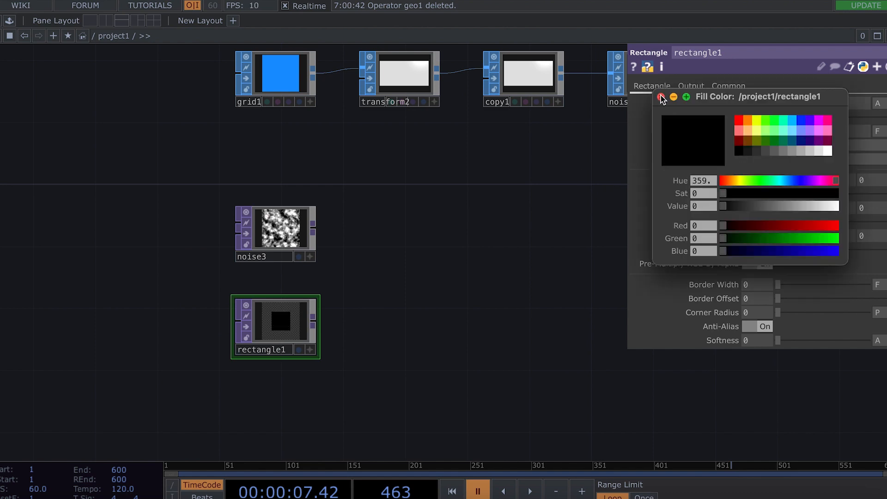
Add a Transform TOP after rectangle1, connected to rectangle1's output
{"action": "left_click", "coordinate": [313, 318]}
{"action": "key", "text": "Tab"}
{"action": "type", "text": "tr"}
{"action": "left_click", "coordinate": [515, 303]}
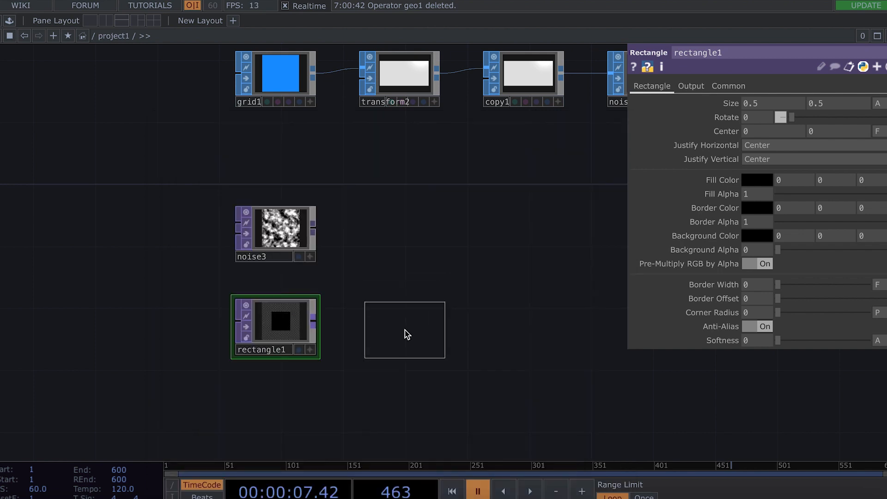
{"action": "left_click", "coordinate": [406, 331]}
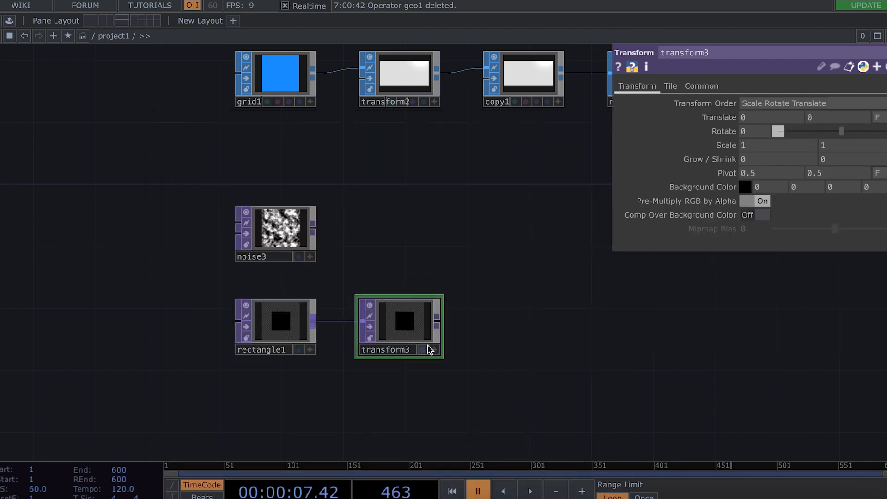
Try a vertical scale of 2 on transform3, and set it back to 1
{"action": "left_click", "coordinate": [832, 147]}
{"action": "type", "text": "2"}
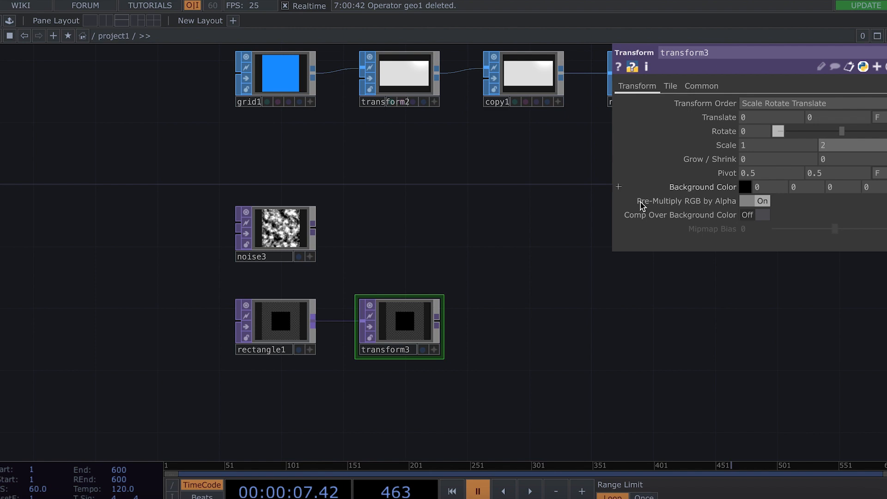
{"action": "key", "text": "Return"}
{"action": "left_click", "coordinate": [834, 146]}
{"action": "type", "text": "1"}
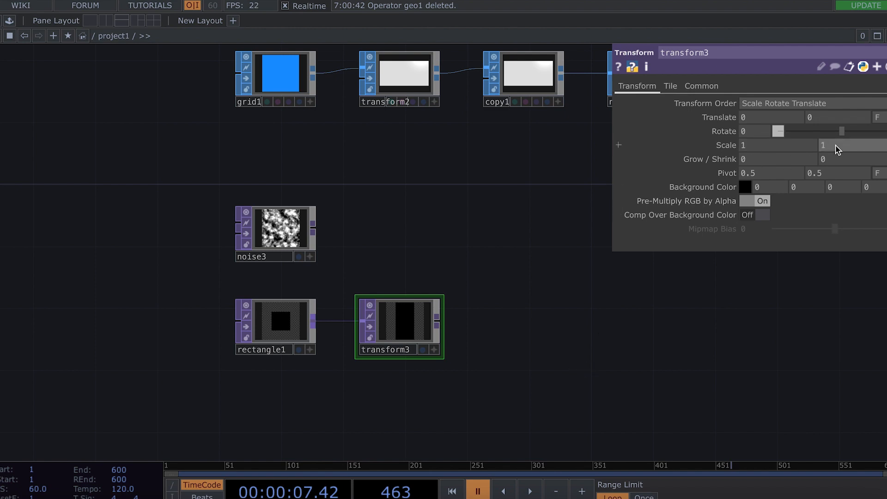
Set transform3's horizontal scale to 2
{"action": "left_click", "coordinate": [773, 147]}
{"action": "type", "text": "2"}
{"action": "key", "text": "Return"}
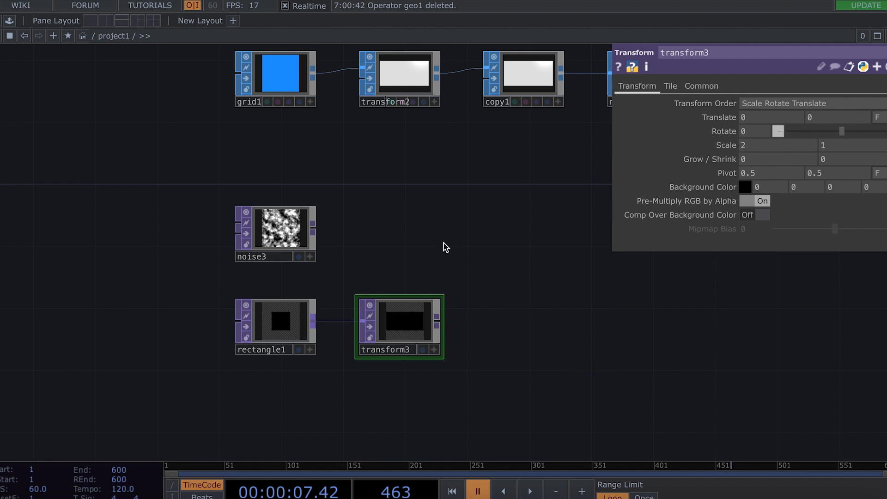
Move noise3 directly above transform3, and add a Composite TOP beside the two nodes
{"action": "left_click_drag", "start_coordinate": [417, 261], "coordinate": [374, 282]}
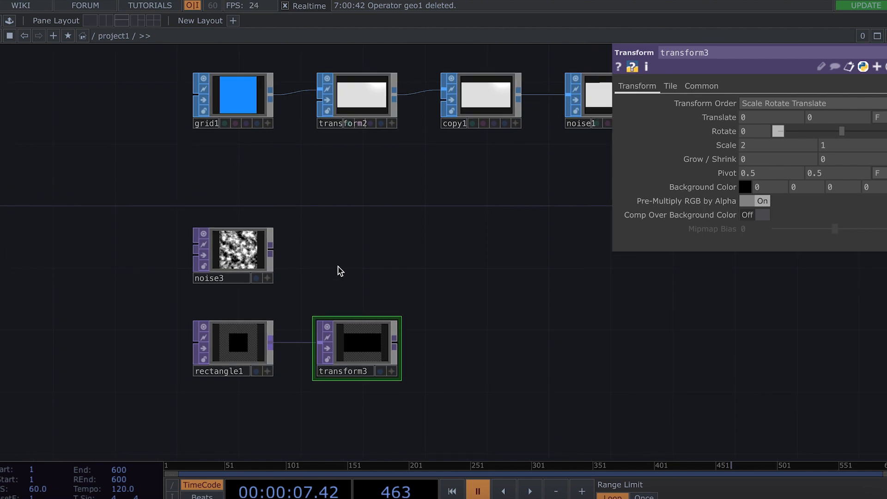
{"action": "left_click_drag", "start_coordinate": [221, 245], "coordinate": [346, 244]}
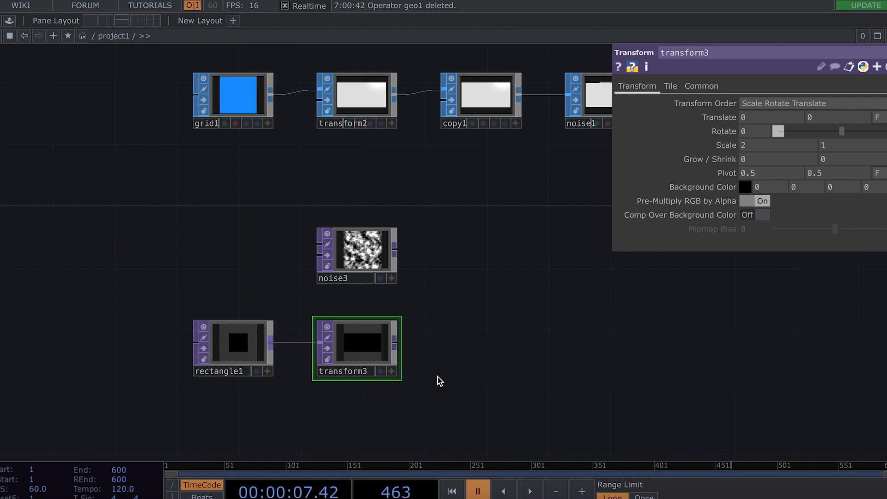
{"action": "left_click", "coordinate": [395, 252]}
{"action": "left_click", "coordinate": [473, 292]}
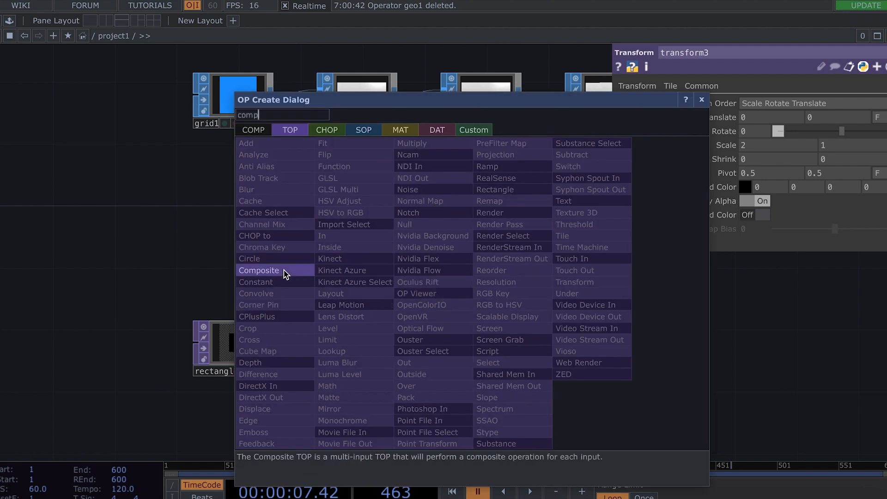
{"action": "left_click", "coordinate": [287, 273]}
{"action": "left_click", "coordinate": [516, 290]}
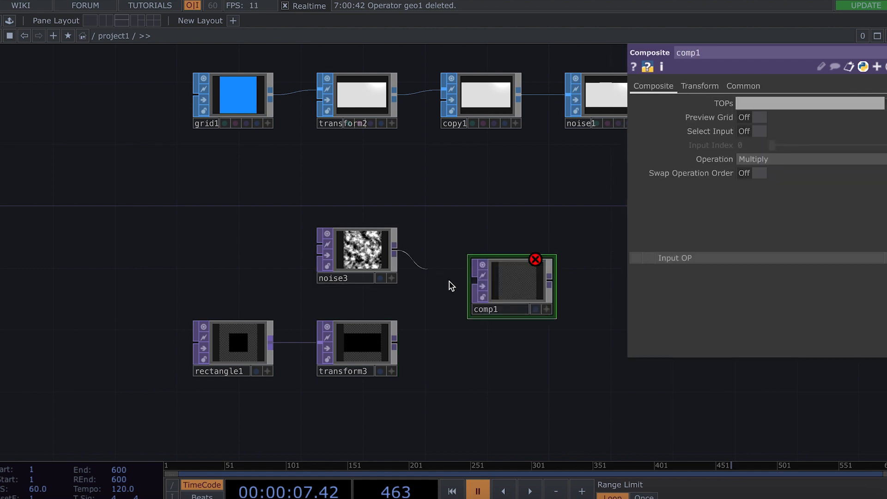
Feed noise3 and transform3 into comp1, and set its operation to Burn Linear
{"action": "left_click", "coordinate": [396, 346]}
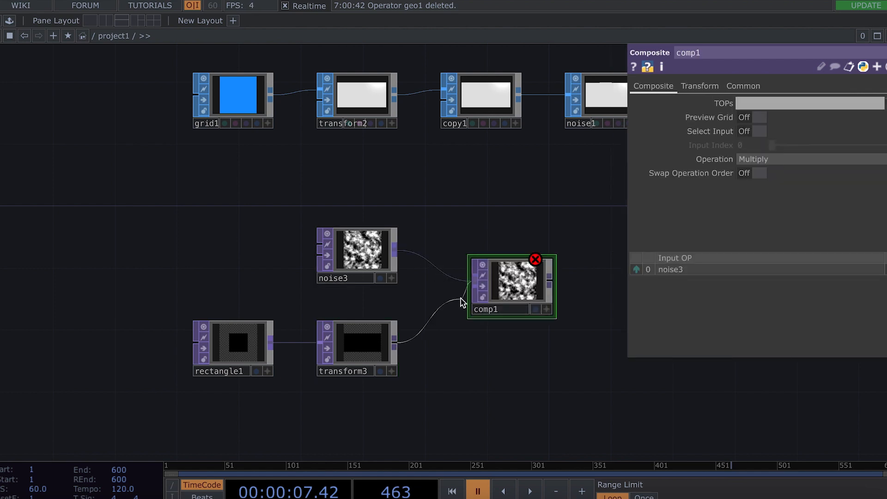
{"action": "left_click", "coordinate": [460, 303]}
{"action": "left_click", "coordinate": [762, 158]}
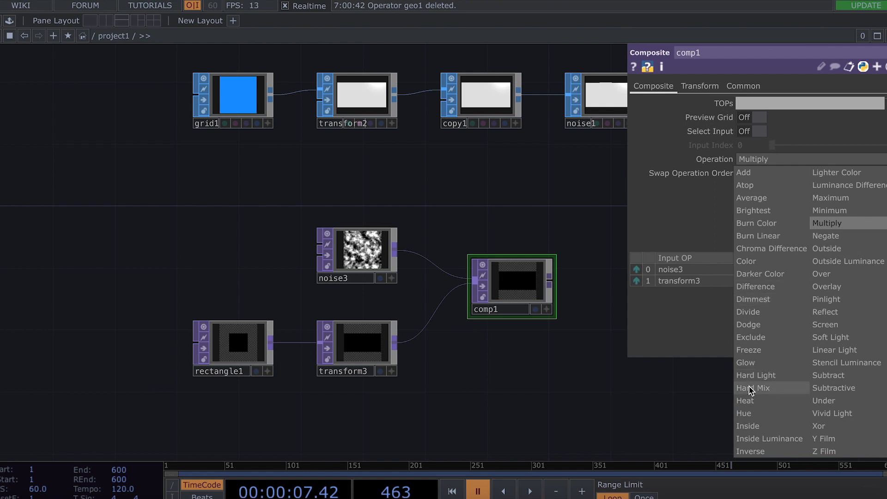
{"action": "left_click", "coordinate": [756, 236]}
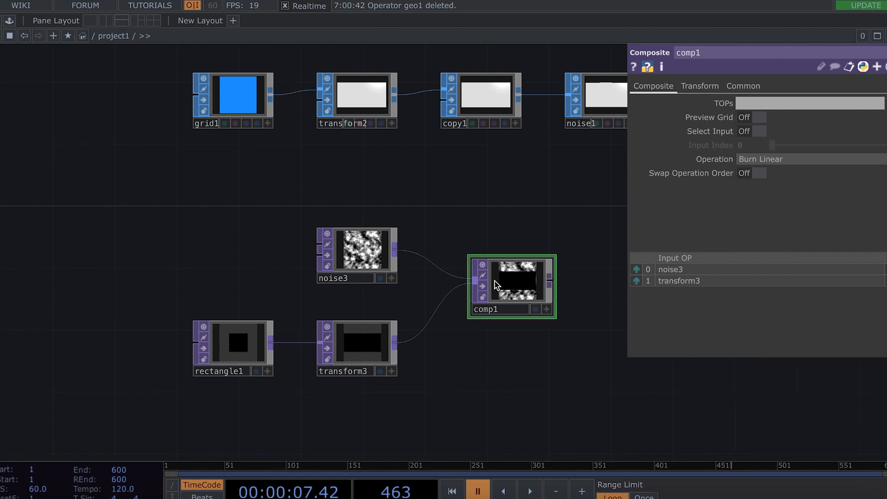
Set noise3's Period to 6 and its Harmonics to 1
{"action": "left_click", "coordinate": [373, 245]}
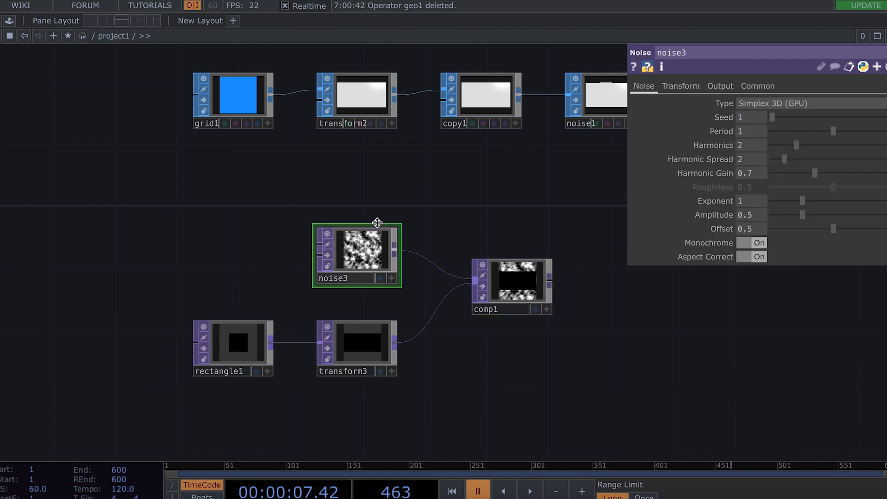
{"action": "scroll", "coordinate": [376, 222], "scroll_direction": "up", "scroll_amount": 3}
{"action": "scroll", "coordinate": [378, 222], "scroll_direction": "up", "scroll_amount": 3}
{"action": "left_click_drag", "start_coordinate": [390, 216], "coordinate": [388, 165]}
{"action": "left_click", "coordinate": [747, 132]}
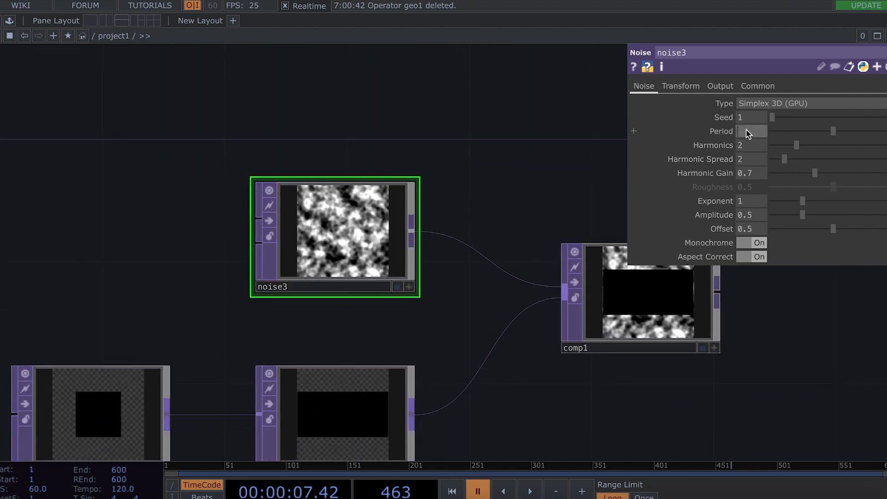
{"action": "type", "text": "6"}
{"action": "left_click", "coordinate": [748, 145]}
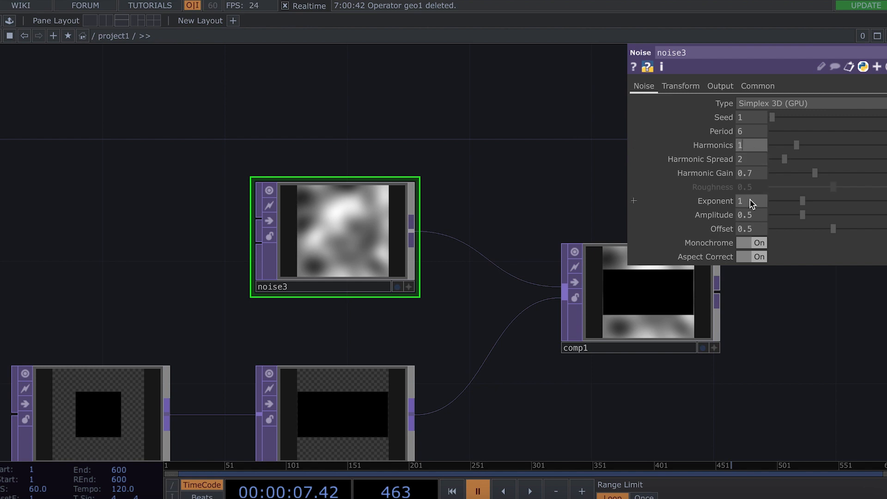
{"action": "type", "text": "1"}
{"action": "key", "text": "Return"}
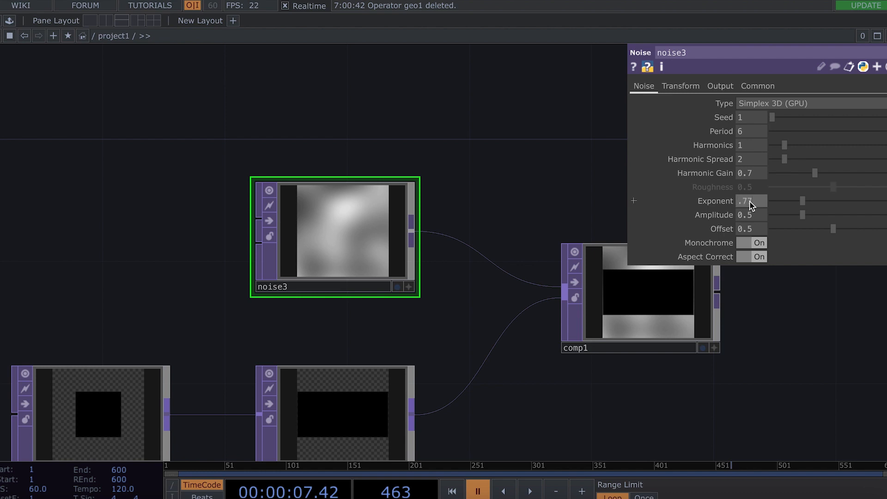
Set noise3's Exponent to .77 and its Amplitude to 0.39
{"action": "key", "text": "Return"}
{"action": "left_click", "coordinate": [758, 215]}
{"action": "type", "text": "9"}
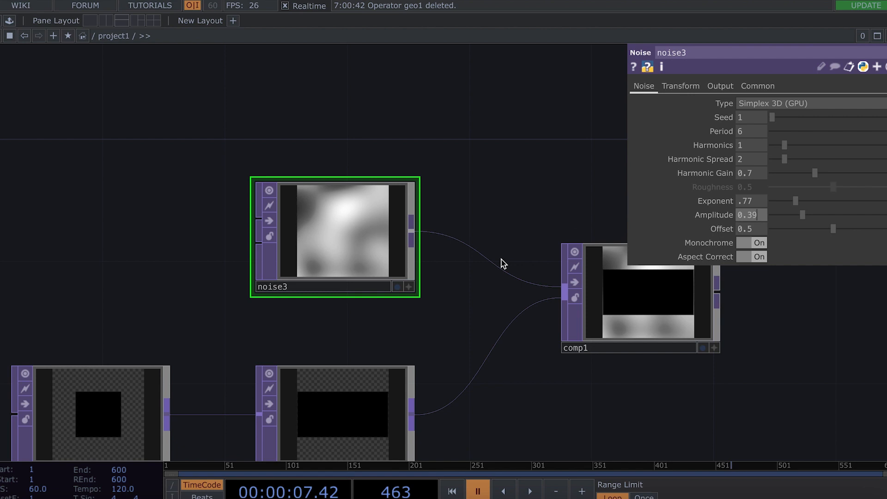
{"action": "key", "text": "Return"}
Rename the Composite TOP comp1 as texture
{"action": "left_click_drag", "start_coordinate": [380, 333], "coordinate": [332, 325]}
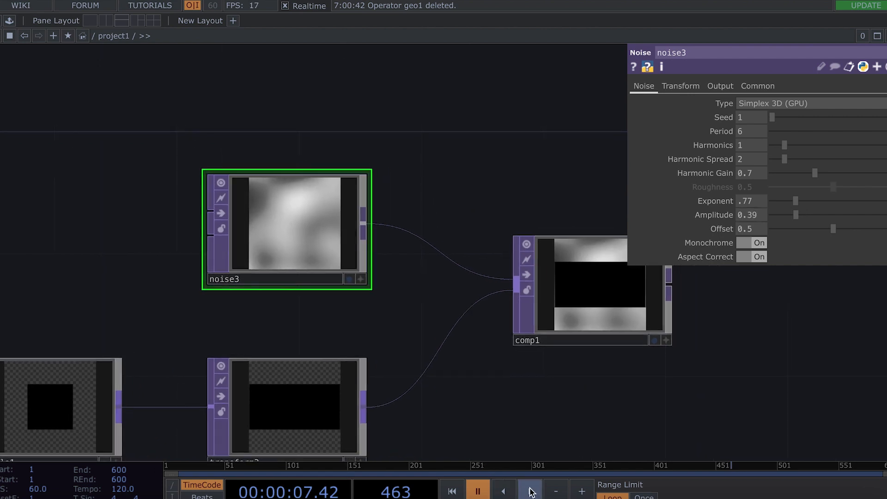
{"action": "scroll", "coordinate": [362, 336], "scroll_direction": "down", "scroll_amount": 5}
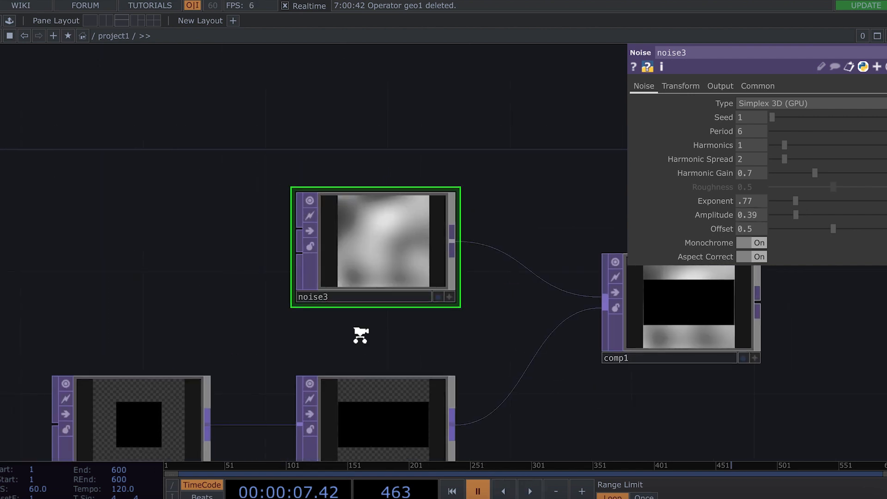
{"action": "key", "text": "h"}
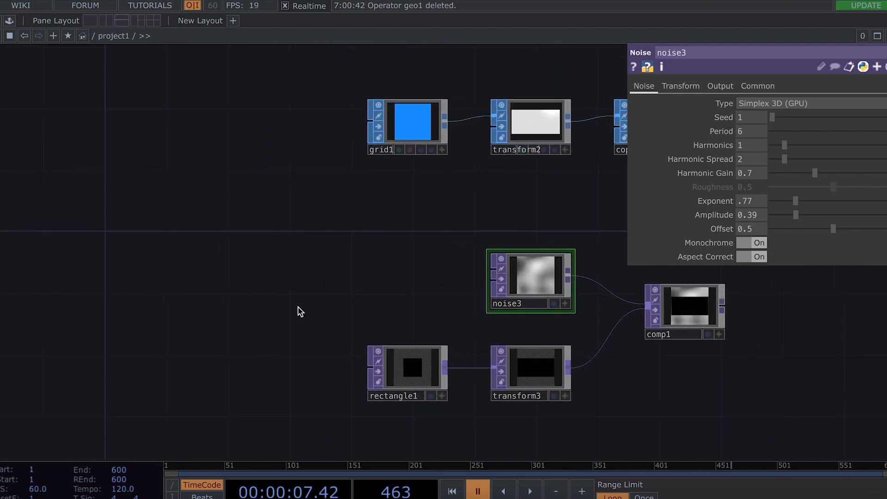
{"action": "left_click_drag", "start_coordinate": [264, 317], "coordinate": [269, 299]}
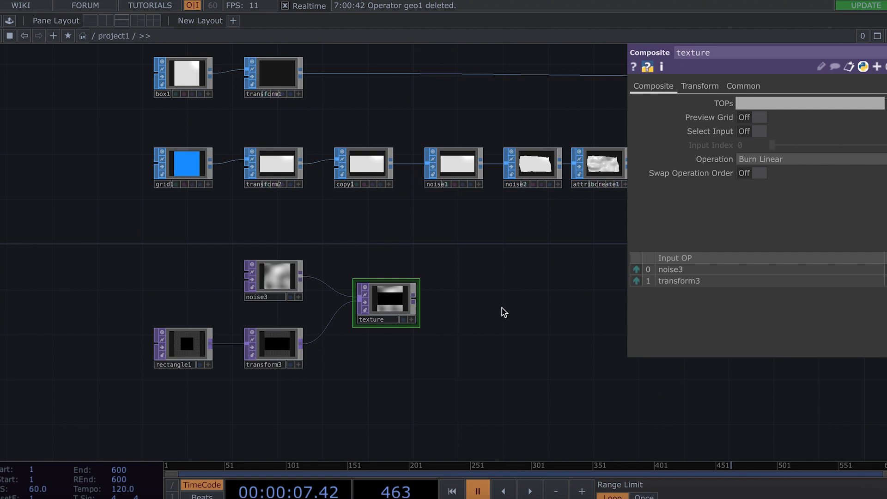
Add a Phong MAT beside the texture node
{"action": "key", "text": "Tab"}
{"action": "left_click", "coordinate": [429, 148]}
{"action": "type", "text": "m"}
{"action": "key", "text": "BackSpace"}
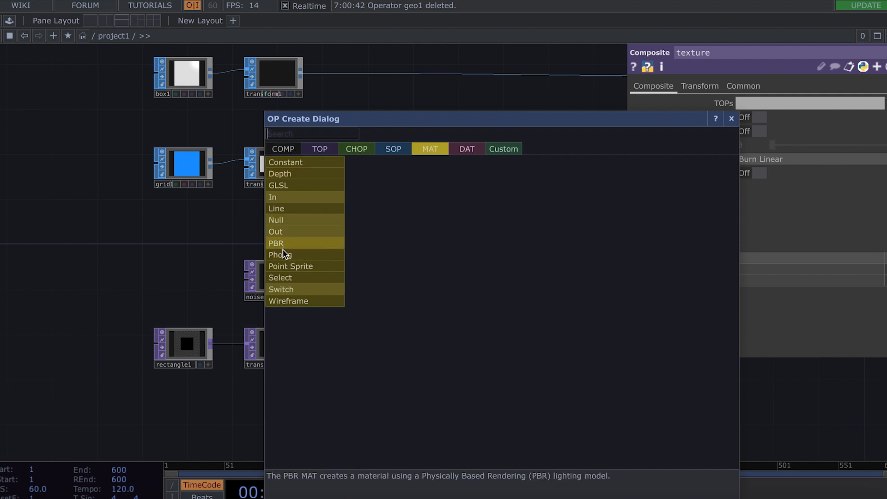
{"action": "left_click", "coordinate": [283, 254]}
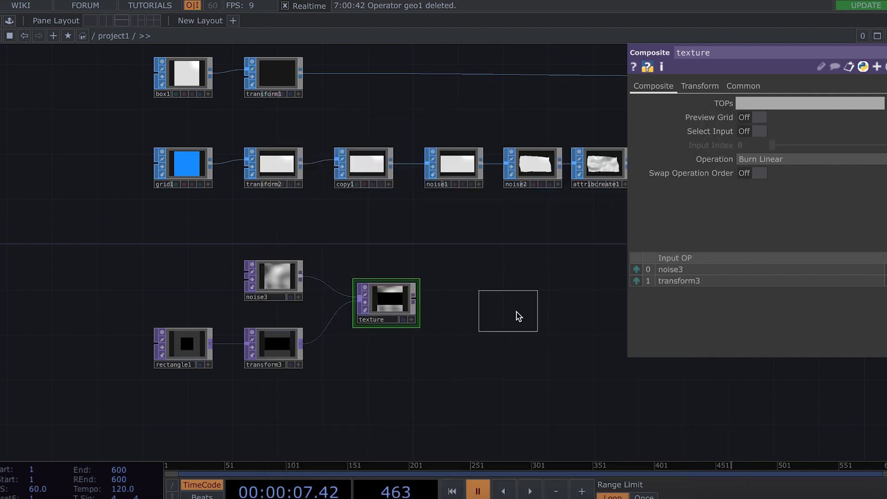
{"action": "left_click", "coordinate": [472, 303]}
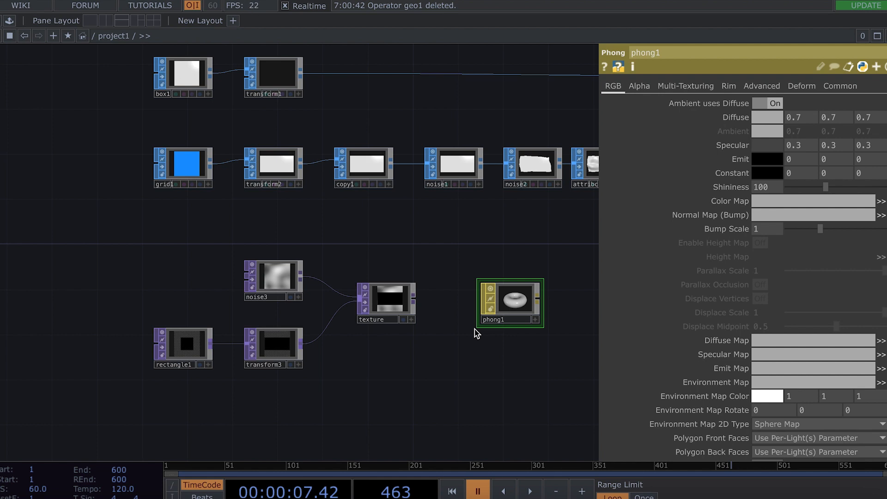
Assign the texture TOP as phong1's Color Map and Normal Map (Bump)
{"action": "left_click_drag", "start_coordinate": [389, 300], "coordinate": [767, 201]}
{"action": "left_click_drag", "start_coordinate": [384, 310], "coordinate": [664, 226]}
{"action": "left_click_drag", "start_coordinate": [395, 306], "coordinate": [794, 215]}
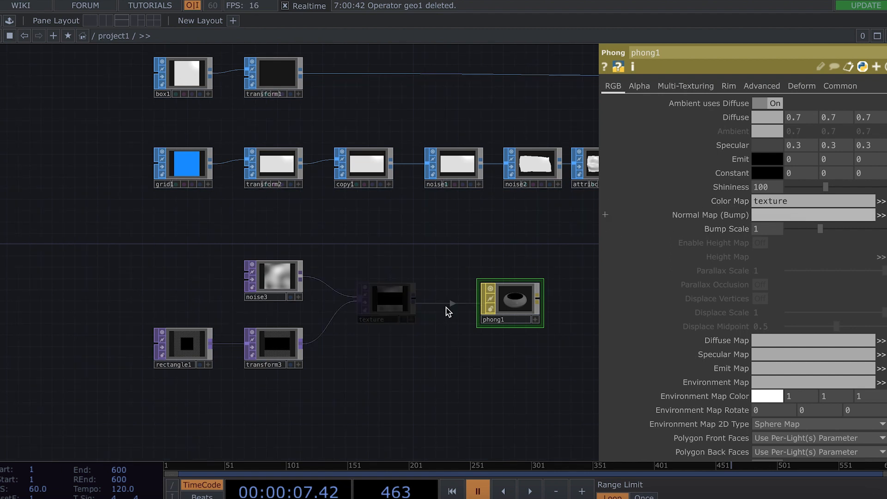
Set phong1's Diffuse color to bright blue (red 0, green 0.18, blue 1)
{"action": "left_click_drag", "start_coordinate": [460, 359], "coordinate": [382, 364]}
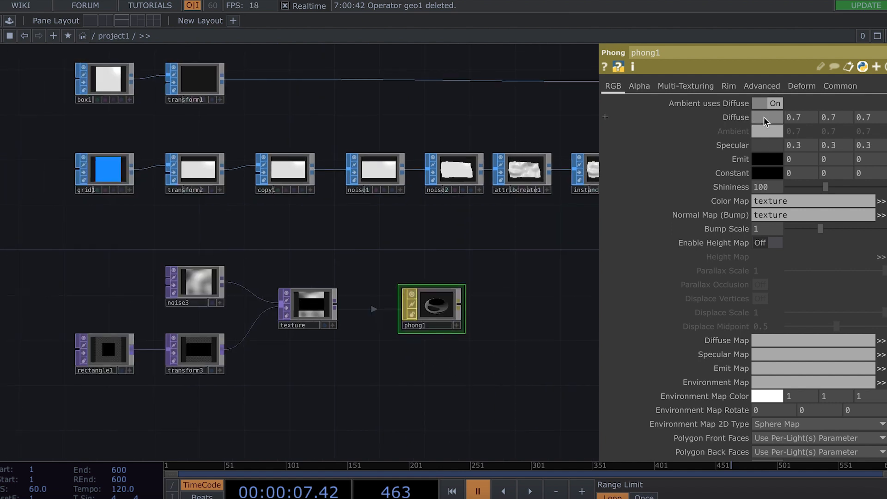
{"action": "left_click", "coordinate": [763, 117]}
{"action": "left_click", "coordinate": [801, 121]}
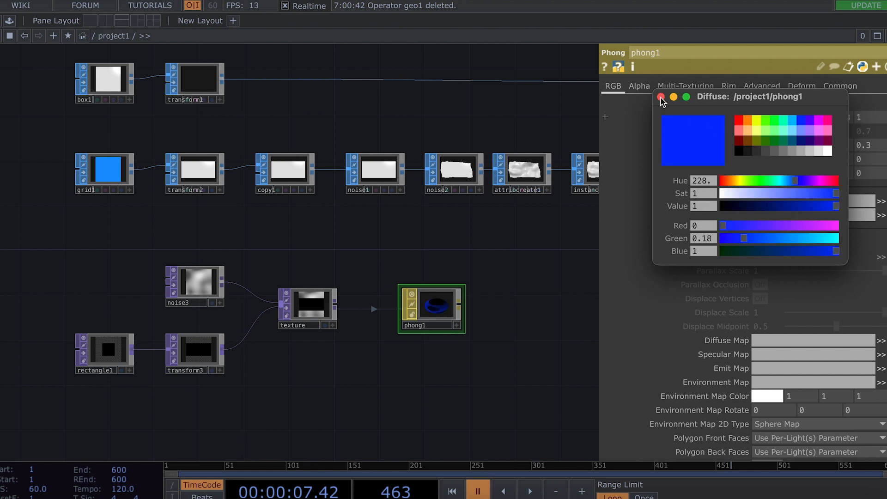
{"action": "left_click", "coordinate": [661, 96]}
{"action": "left_click", "coordinate": [661, 96]}
Set phong1's Emit color to bright blue (red 0, green 0.18, blue 1), and open its Constant color
{"action": "left_click", "coordinate": [759, 172]}
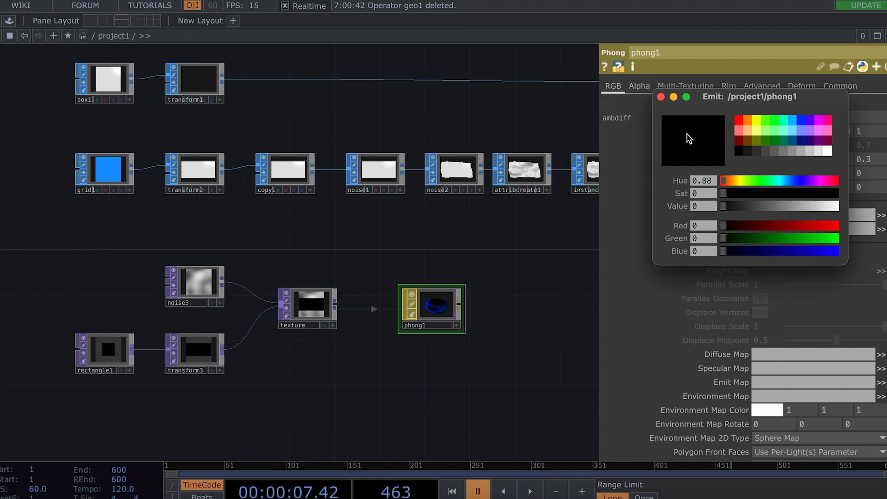
{"action": "left_click", "coordinate": [801, 123]}
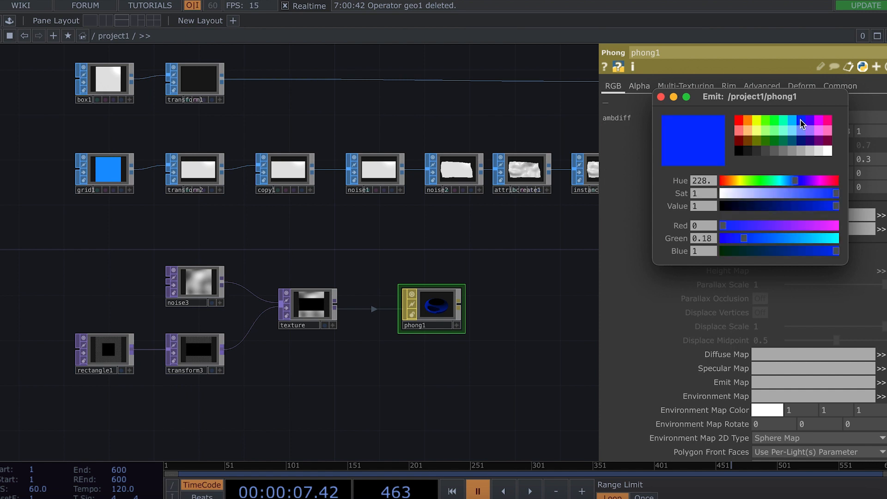
{"action": "left_click", "coordinate": [660, 96]}
{"action": "left_click", "coordinate": [767, 187]}
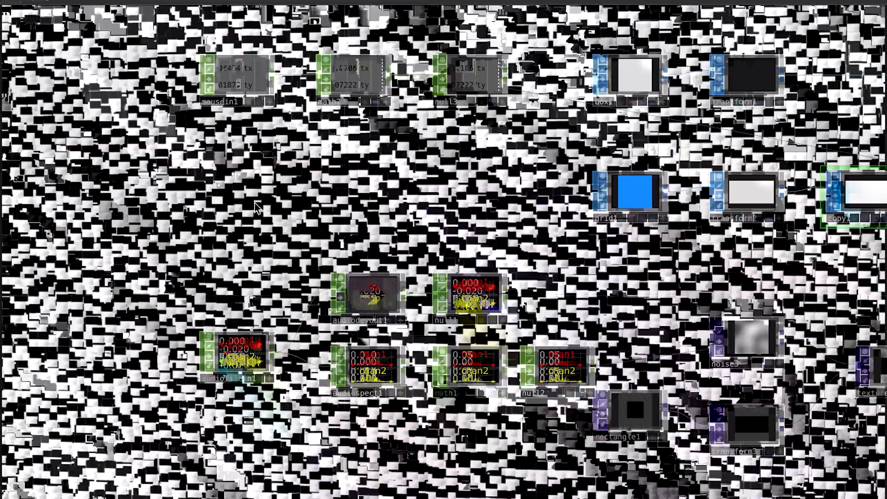
Examine the mousein1, math2 and null3 chain and the box and grid geometry chains in the finished project
{"action": "left_click_drag", "start_coordinate": [301, 91], "coordinate": [435, 252]}
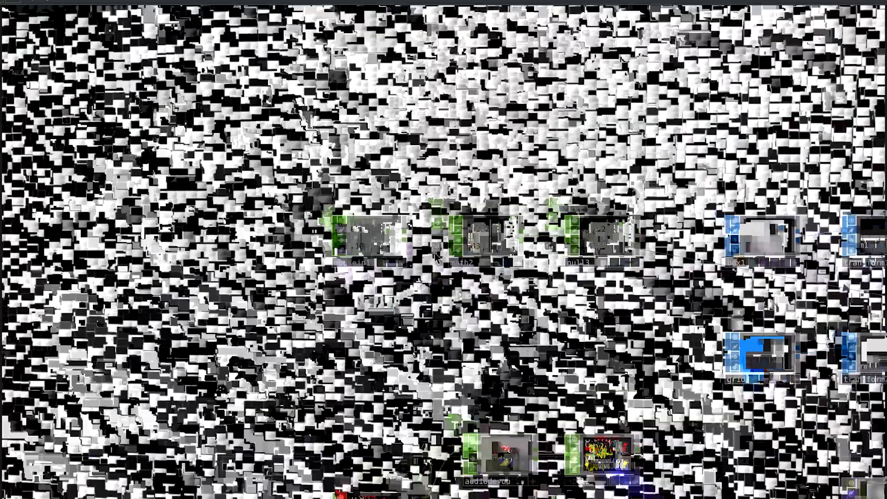
{"action": "scroll", "coordinate": [435, 253], "scroll_direction": "up", "scroll_amount": 5}
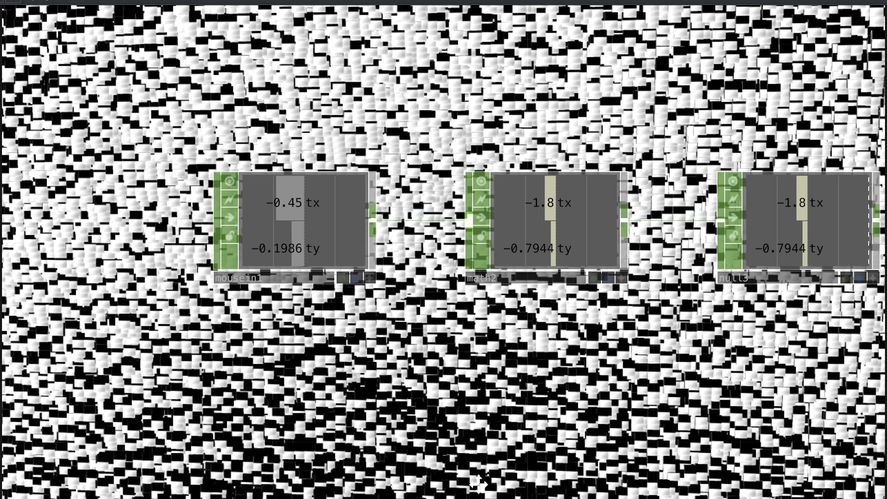
{"action": "left_click_drag", "start_coordinate": [808, 365], "coordinate": [313, 343]}
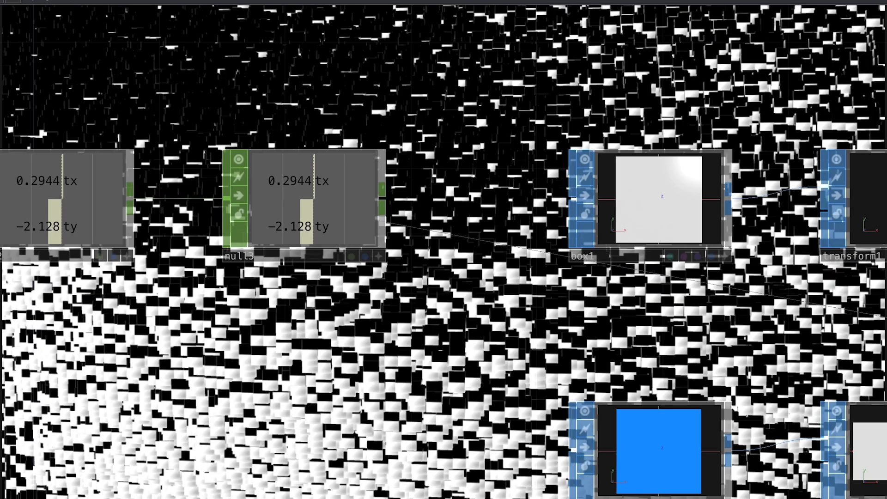
{"action": "left_click_drag", "start_coordinate": [451, 363], "coordinate": [369, 361]}
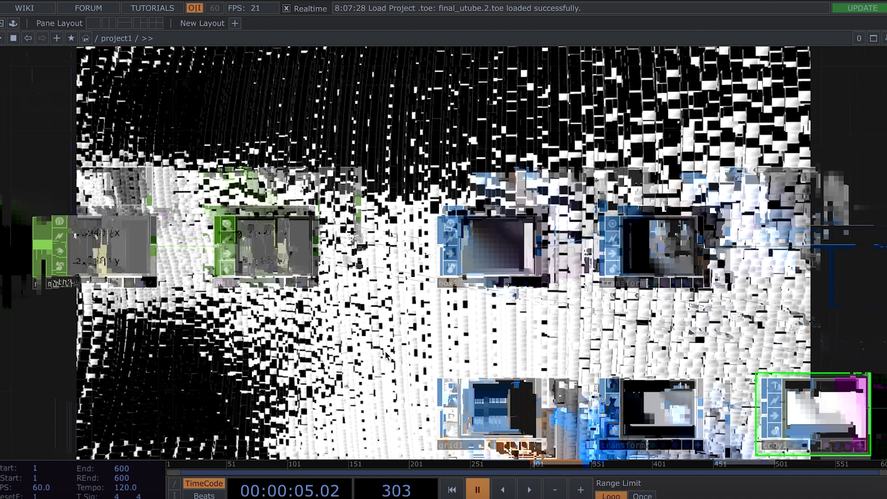
{"action": "left_click_drag", "start_coordinate": [866, 282], "coordinate": [245, 274]}
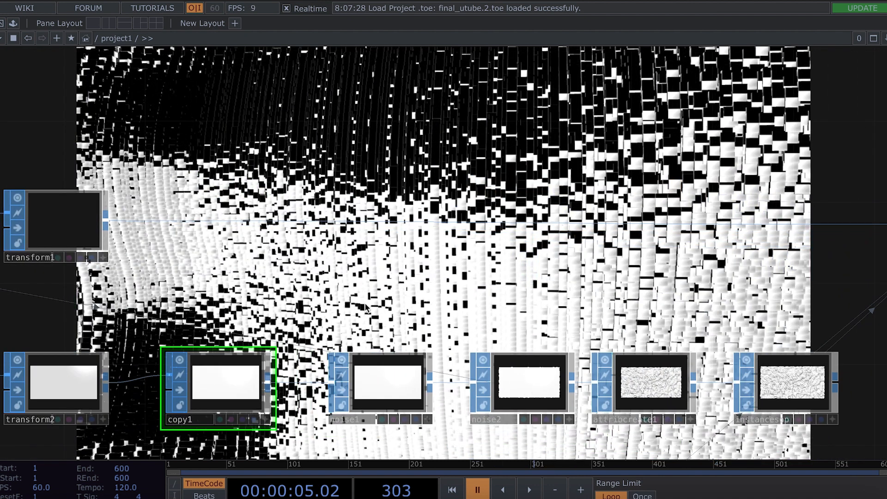
Examine noise2's roughness and amplitude expressions that reference null3, and the audio input chain of the finished project
{"action": "left_click", "coordinate": [531, 381]}
{"action": "left_click_drag", "start_coordinate": [554, 379], "coordinate": [393, 369]}
{"action": "key", "text": "p"}
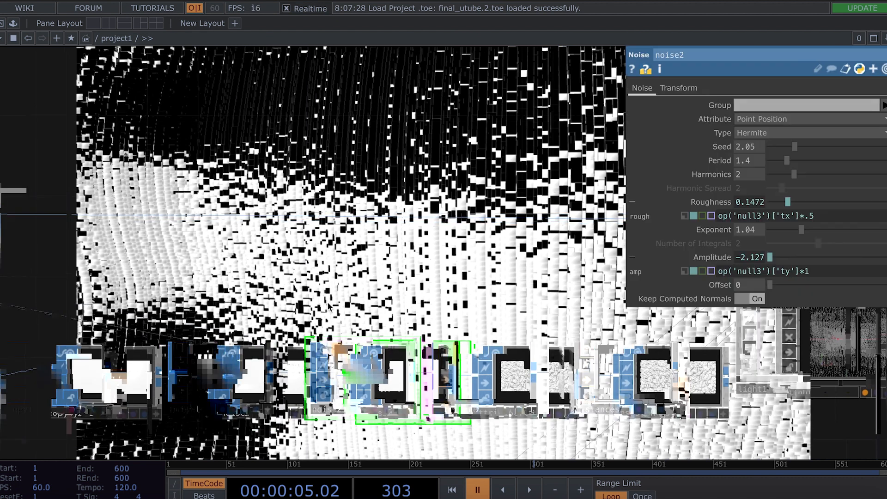
{"action": "scroll", "coordinate": [433, 391], "scroll_direction": "up", "scroll_amount": 5}
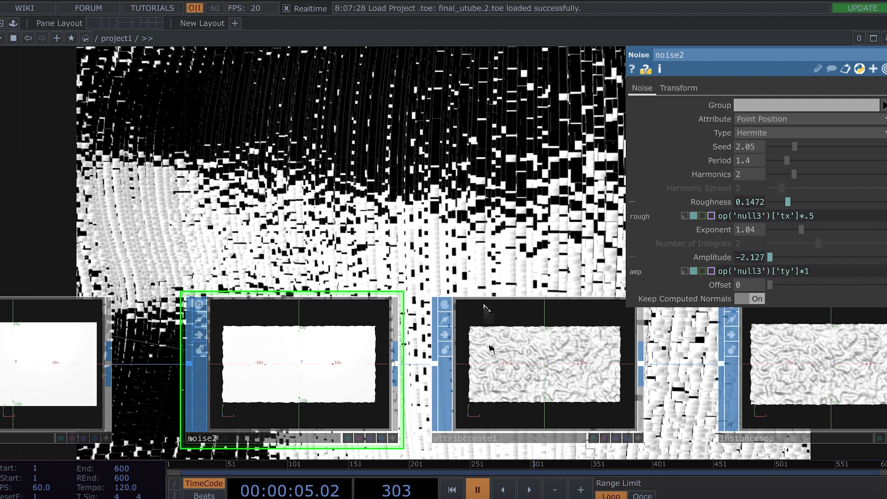
{"action": "scroll", "coordinate": [531, 367], "scroll_direction": "up", "scroll_amount": 3}
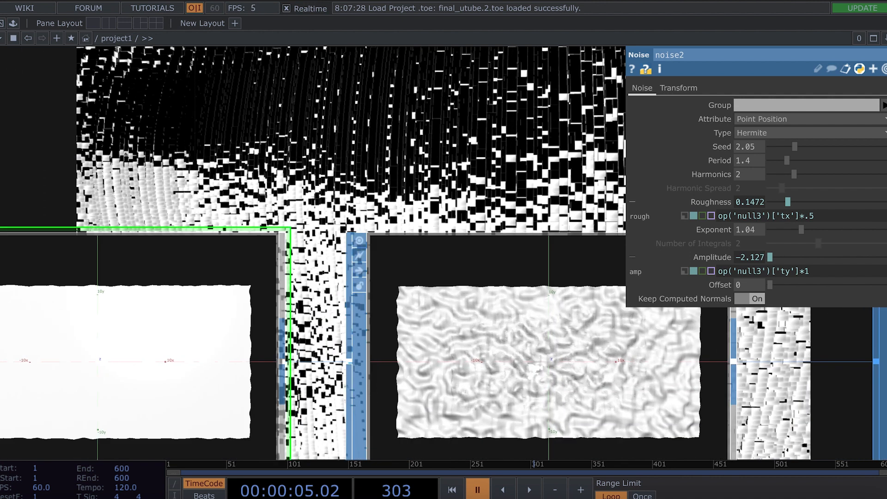
{"action": "scroll", "coordinate": [531, 365], "scroll_direction": "down", "scroll_amount": 2}
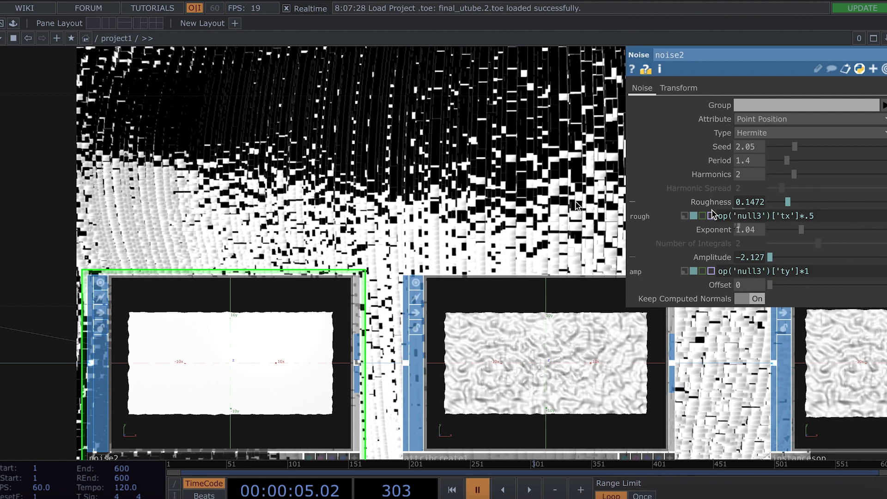
{"action": "scroll", "coordinate": [378, 231], "scroll_direction": "down", "scroll_amount": 2}
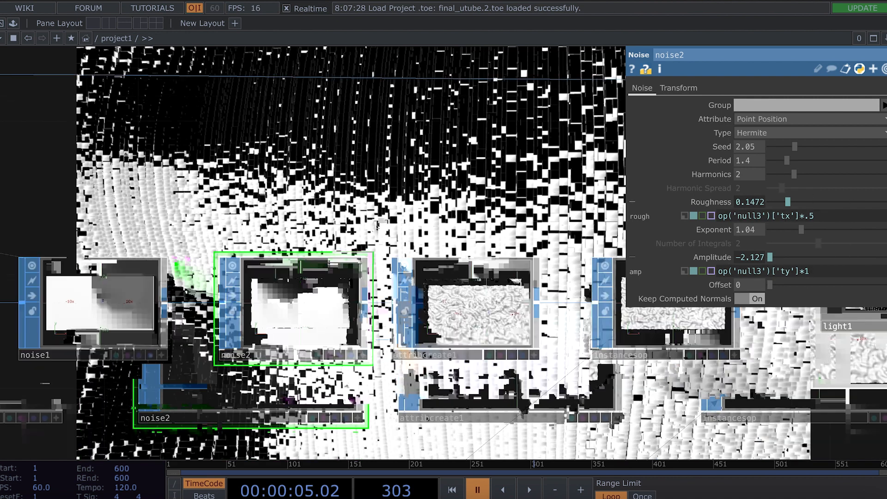
{"action": "scroll", "coordinate": [377, 225], "scroll_direction": "down", "scroll_amount": 1}
{"action": "scroll", "coordinate": [377, 181], "scroll_direction": "down", "scroll_amount": 4}
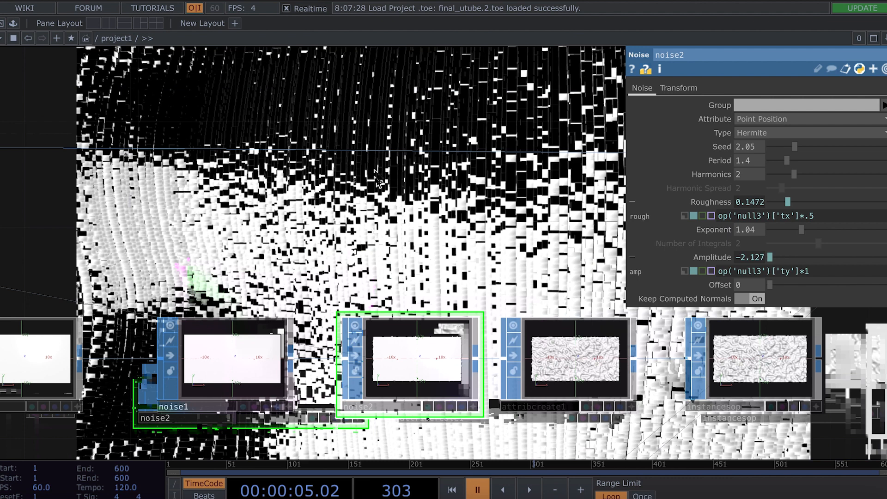
{"action": "mouse_move", "coordinate": [273, 239]}
{"action": "left_mouse_down"}
{"action": "mouse_move", "coordinate": [368, 239]}
{"action": "mouse_move", "coordinate": [507, 153]}
{"action": "mouse_move", "coordinate": [540, 117]}
{"action": "mouse_move", "coordinate": [282, 250]}
{"action": "left_mouse_up"}
{"action": "left_click_drag", "start_coordinate": [382, 351], "coordinate": [562, 283]}
{"action": "left_click_drag", "start_coordinate": [216, 273], "coordinate": [267, 305]}
{"action": "scroll", "coordinate": [268, 308], "scroll_direction": "up", "scroll_amount": 4}
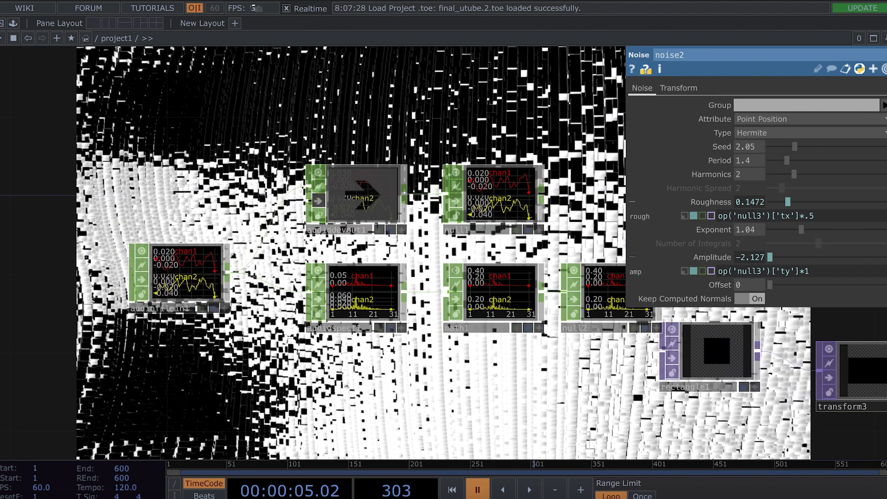
{"action": "scroll", "coordinate": [561, 332], "scroll_direction": "down", "scroll_amount": 6}
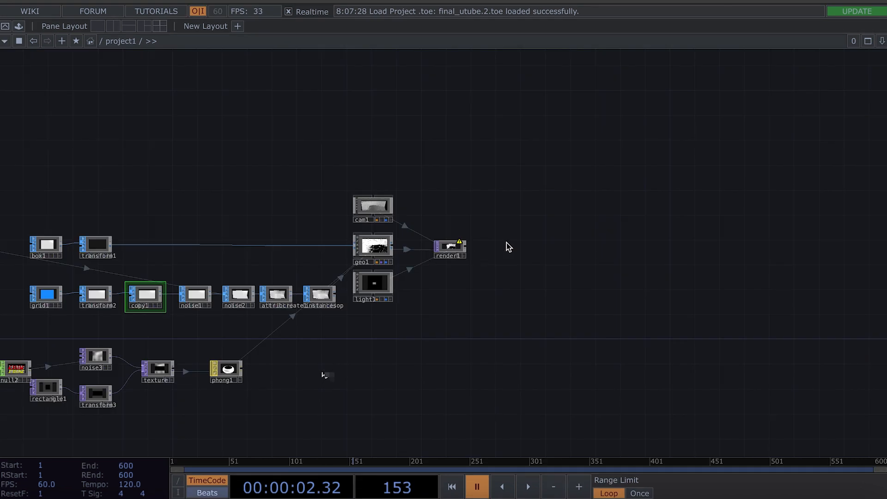
Add an RGB Key TOP fed by render1's output
{"action": "scroll", "coordinate": [506, 242], "scroll_direction": "up", "scroll_amount": 6}
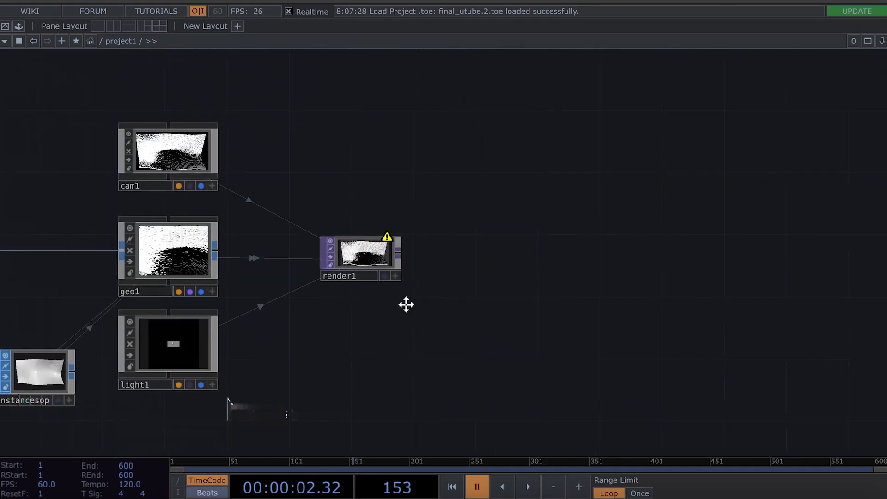
{"action": "left_click", "coordinate": [319, 258]}
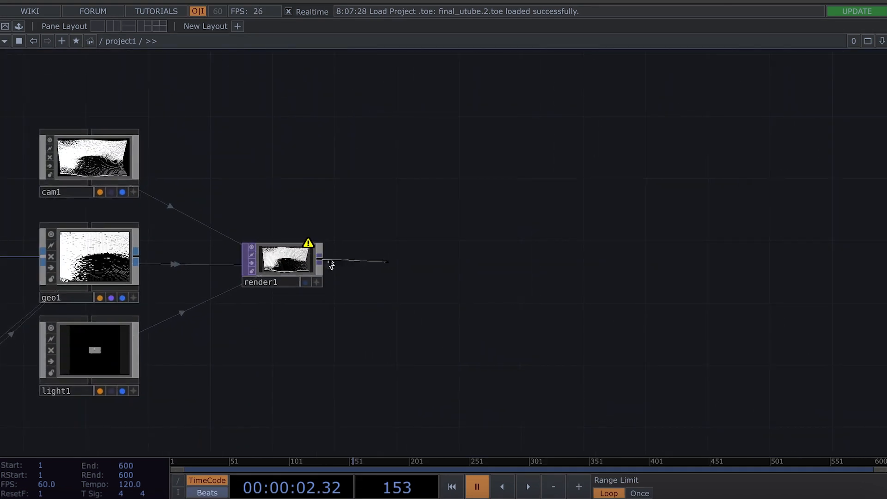
{"action": "left_click", "coordinate": [382, 265]}
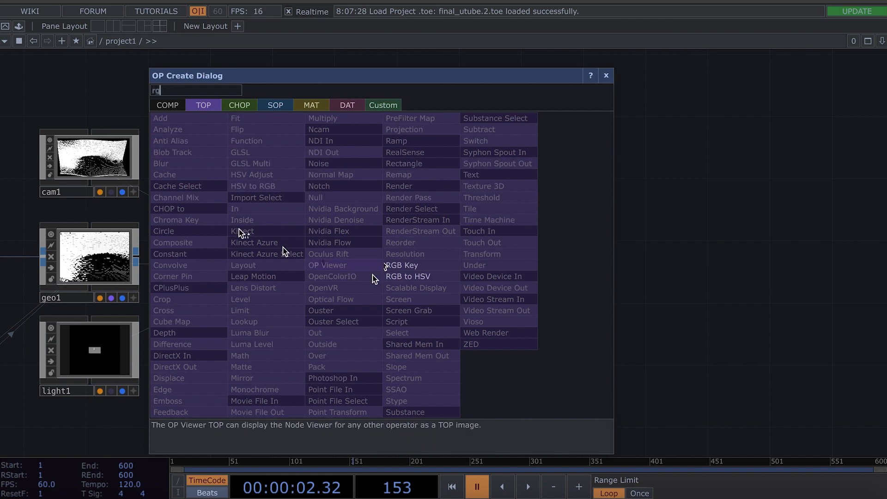
{"action": "left_click", "coordinate": [398, 265]}
{"action": "left_click", "coordinate": [381, 267]}
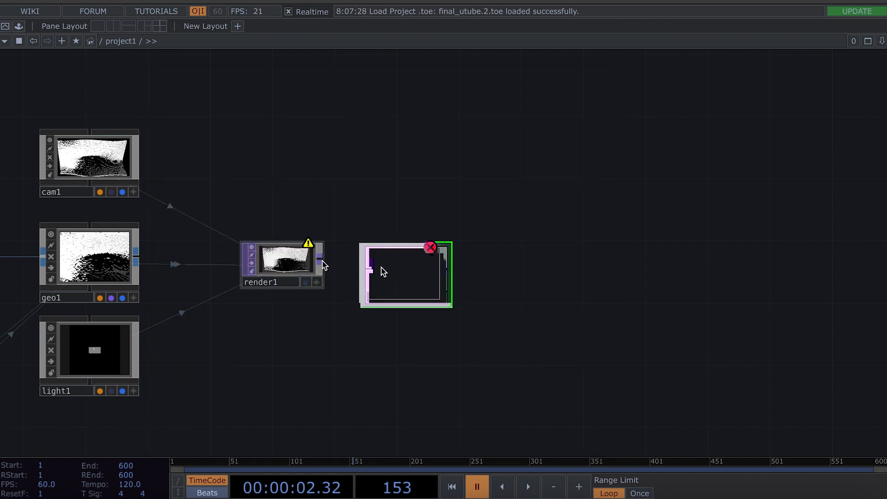
{"action": "scroll", "coordinate": [408, 335], "scroll_direction": "down", "scroll_amount": 1}
{"action": "scroll", "coordinate": [408, 335], "scroll_direction": "down", "scroll_amount": 3}
{"action": "left_click_drag", "start_coordinate": [411, 304], "coordinate": [401, 296]}
{"action": "left_click_drag", "start_coordinate": [429, 353], "coordinate": [321, 363]}
{"action": "scroll", "coordinate": [321, 363], "scroll_direction": "down", "scroll_amount": 1}
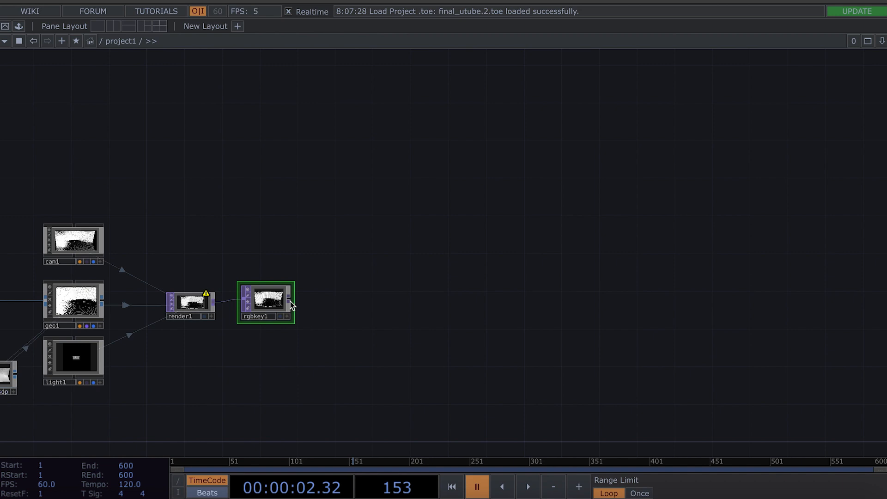
Add a Composite TOP well downstream of rgbkey1 and feed it with rgbkey1's output
{"action": "scroll", "coordinate": [309, 307], "scroll_direction": "down", "scroll_amount": 3}
{"action": "left_click_drag", "start_coordinate": [306, 302], "coordinate": [398, 326]}
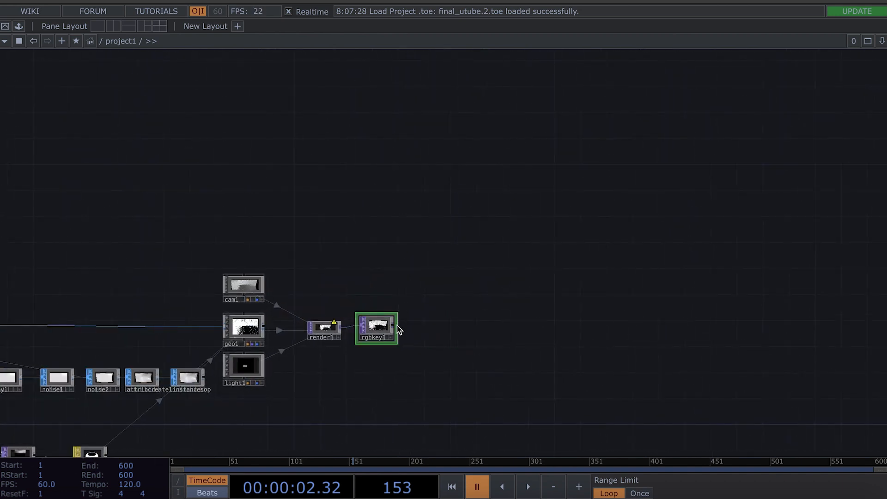
{"action": "left_click_drag", "start_coordinate": [547, 335], "coordinate": [385, 325]}
{"action": "left_click_drag", "start_coordinate": [393, 326], "coordinate": [703, 324]}
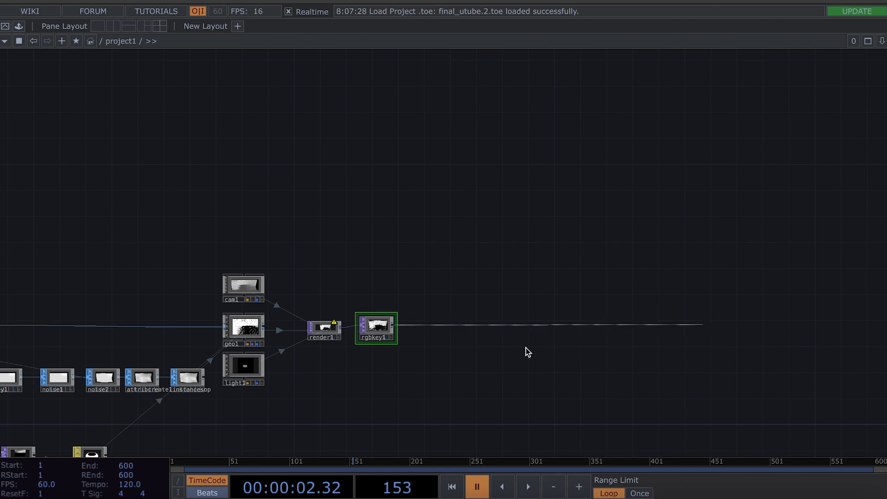
{"action": "key", "text": "Tab"}
{"action": "left_click", "coordinate": [449, 289]}
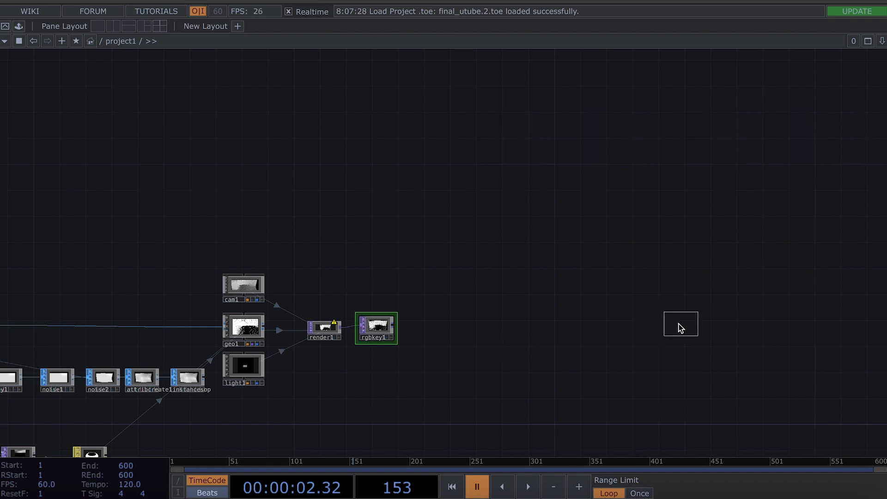
{"action": "left_click", "coordinate": [671, 328]}
{"action": "left_click_drag", "start_coordinate": [392, 325], "coordinate": [652, 330]}
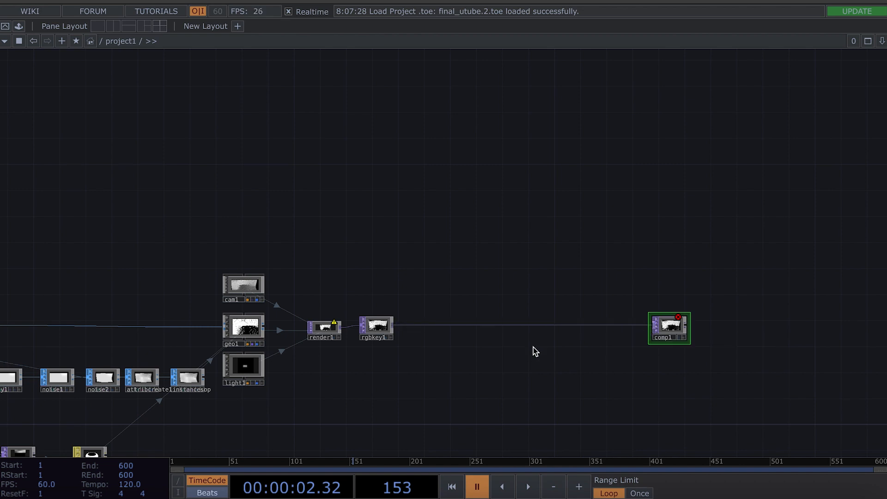
Add a Movie File In TOP just below rgbkey1
{"action": "left_click_drag", "start_coordinate": [440, 360], "coordinate": [473, 365]}
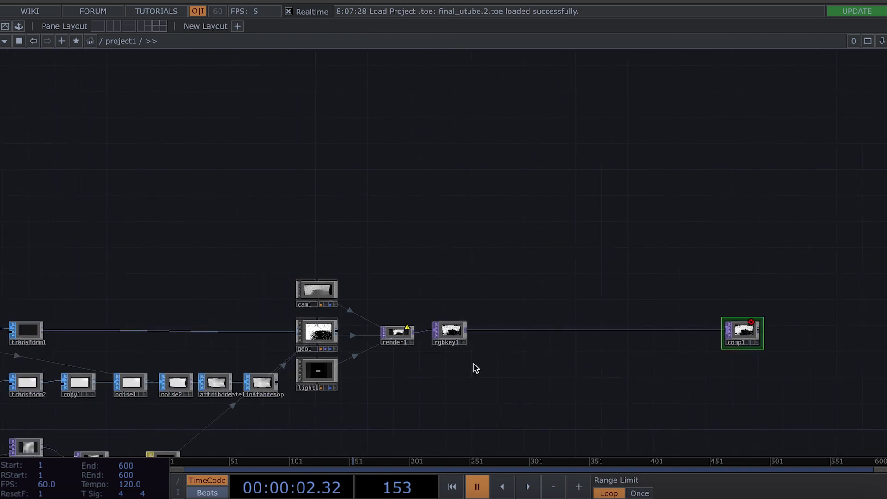
{"action": "scroll", "coordinate": [473, 364], "scroll_direction": "up", "scroll_amount": 2}
{"action": "key", "text": "Tab"}
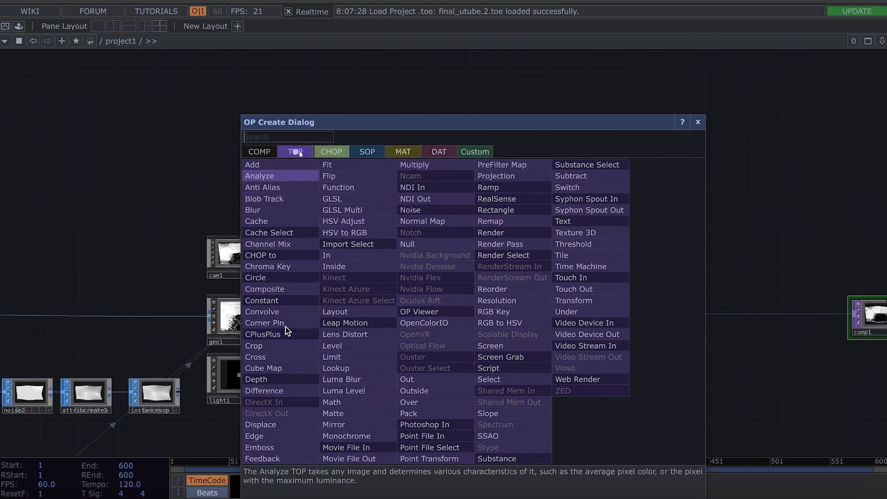
{"action": "left_click", "coordinate": [359, 447]}
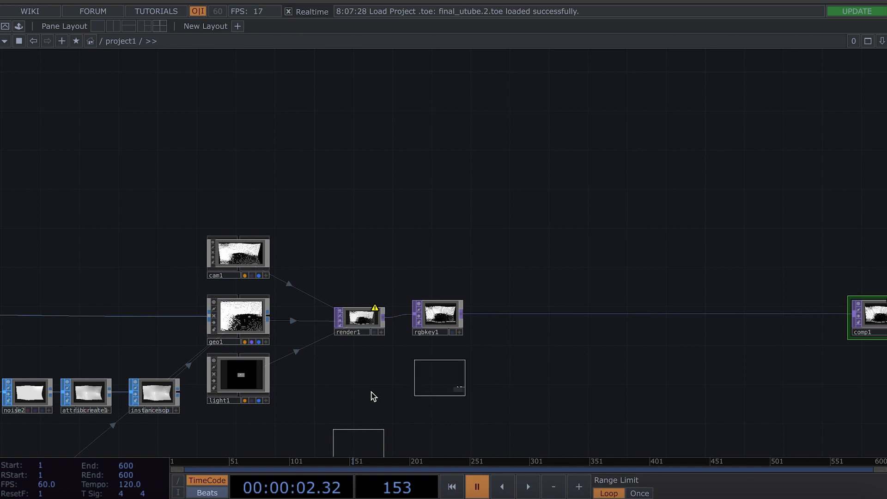
Check the output resolution of render1
{"action": "left_click", "coordinate": [363, 325]}
{"action": "left_click", "coordinate": [362, 319]}
{"action": "scroll", "coordinate": [373, 365], "scroll_direction": "up", "scroll_amount": 3}
{"action": "key", "text": "p"}
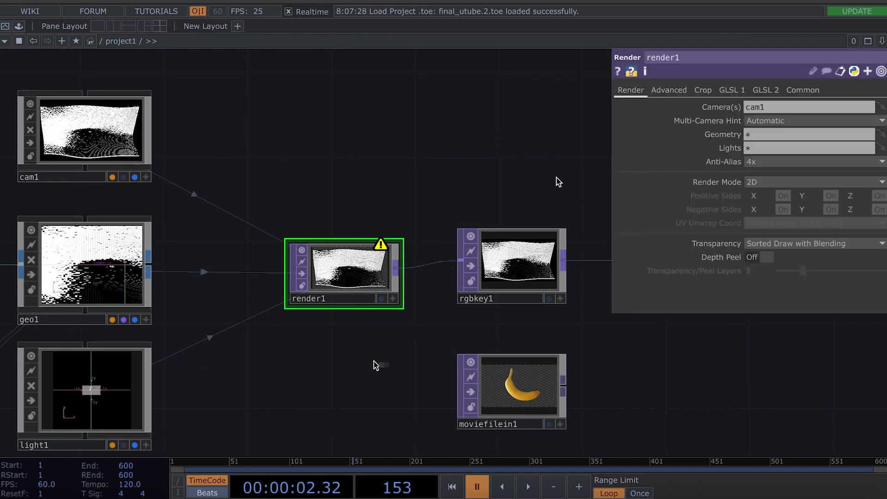
{"action": "left_click", "coordinate": [802, 90]}
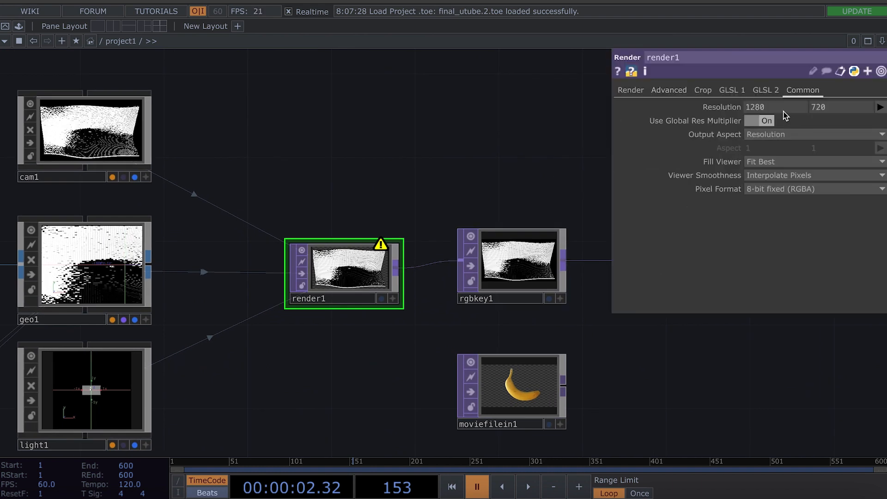
Load the image 10.2307_community.13894499-1.jpg into moviefilein1 and give it a custom output resolution of 1280 x 620
{"action": "left_click", "coordinate": [880, 107]}
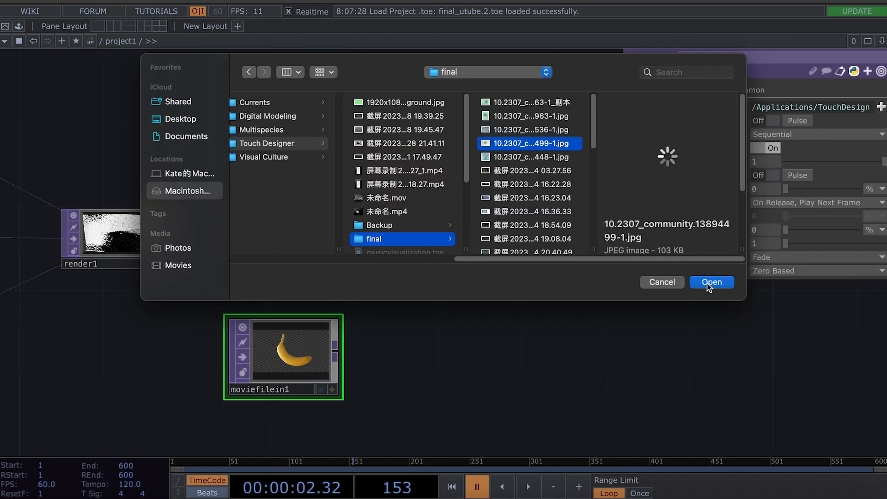
{"action": "left_click", "coordinate": [711, 283]}
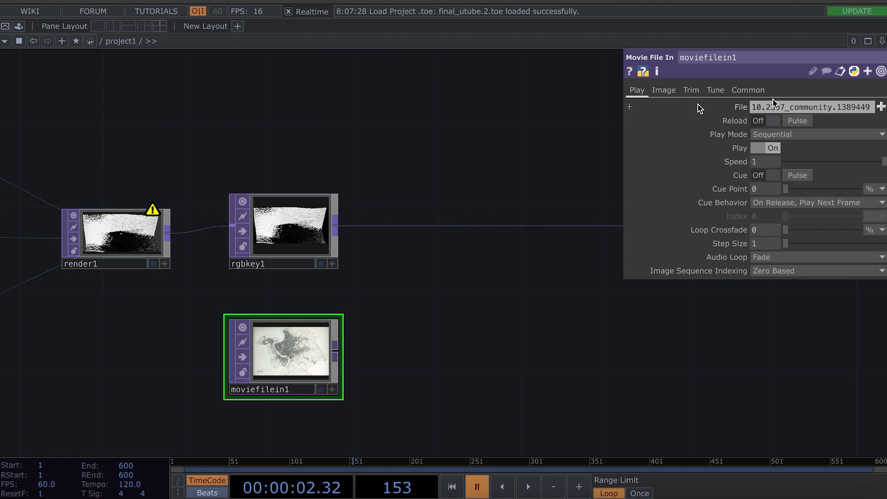
{"action": "left_click", "coordinate": [748, 90]}
{"action": "left_click", "coordinate": [845, 110]}
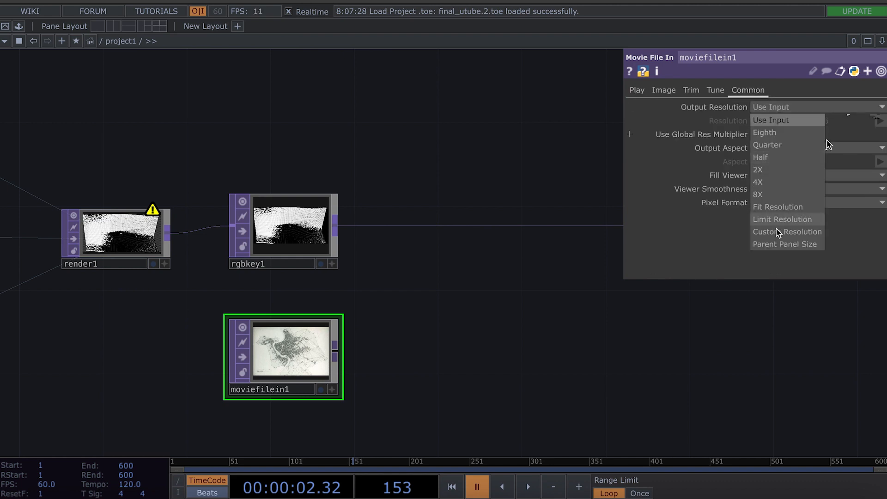
{"action": "left_click", "coordinate": [776, 229]}
{"action": "left_click", "coordinate": [879, 121]}
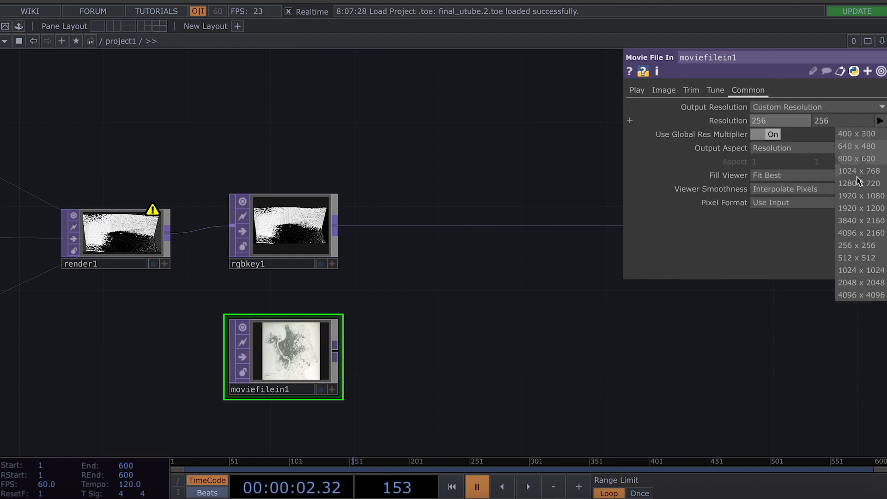
{"action": "left_click", "coordinate": [850, 172]}
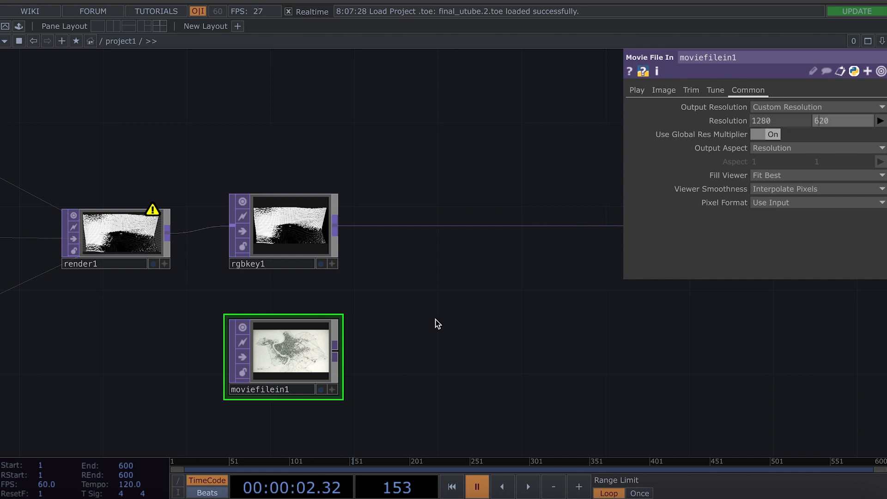
{"action": "left_click_drag", "start_coordinate": [462, 296], "coordinate": [346, 294]}
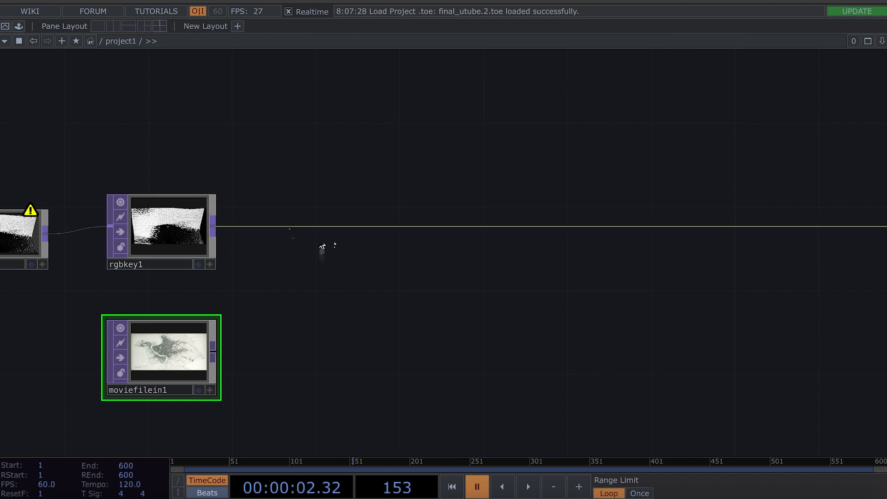
{"action": "right_click", "coordinate": [352, 226]}
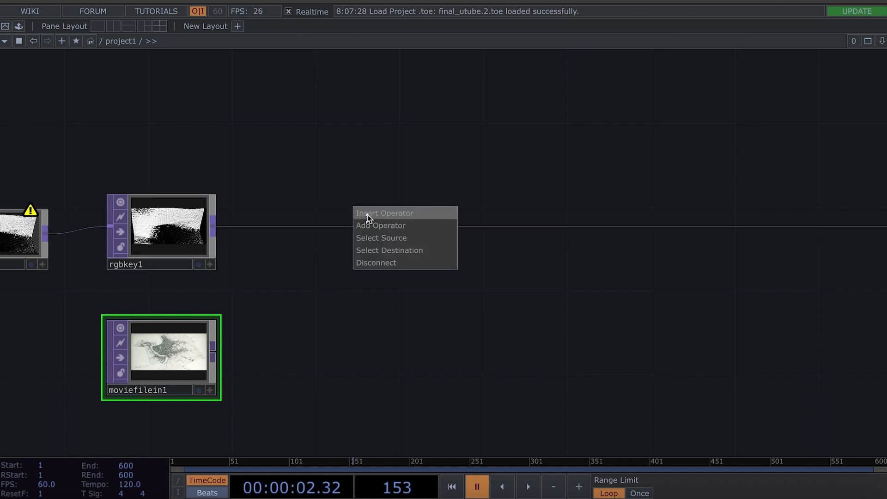
{"action": "left_click", "coordinate": [366, 216]}
{"action": "type", "text": "d"}
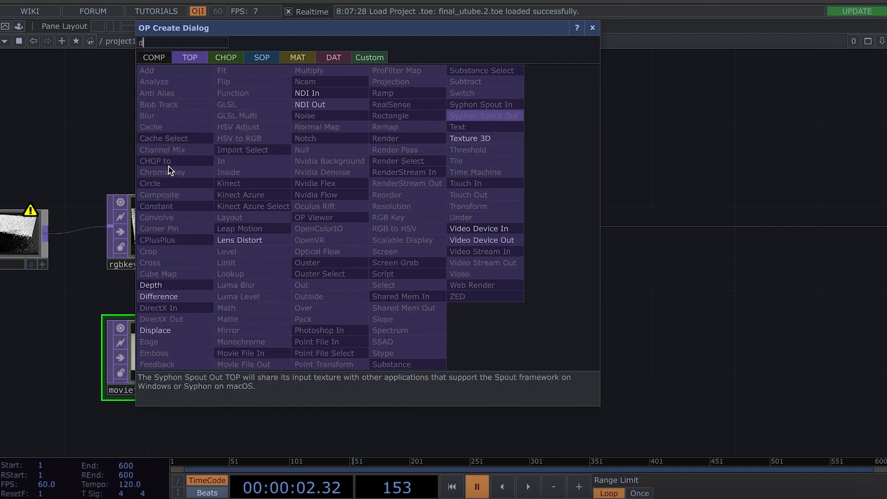
{"action": "left_click", "coordinate": [163, 329]}
{"action": "left_click", "coordinate": [382, 232]}
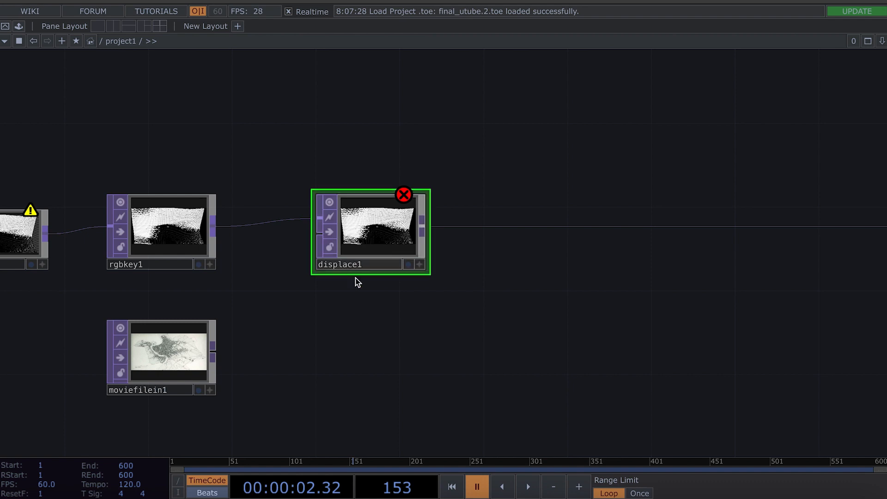
{"action": "key", "text": "Delete"}
Add a Displace TOP on a separate branch above the rgbkey1–comp1 wire, with rgbkey1 as its first input
{"action": "left_click", "coordinate": [214, 226]}
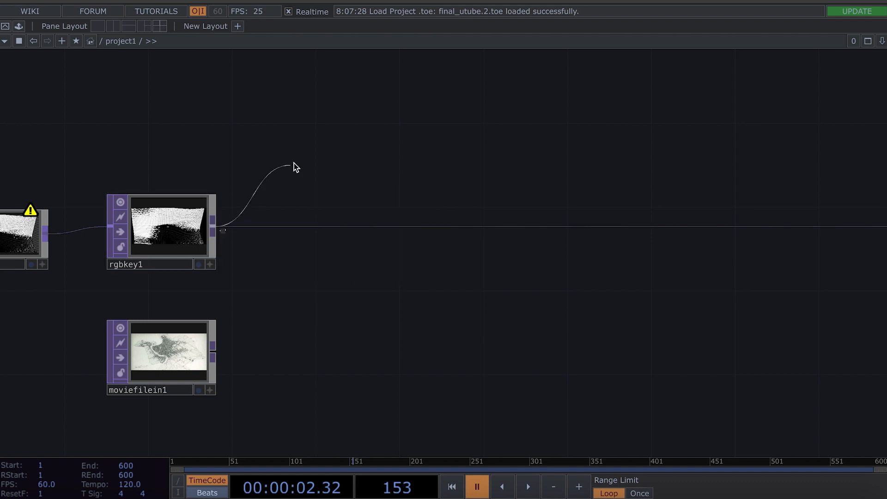
{"action": "key", "text": "Tab"}
{"action": "type", "text": "d"}
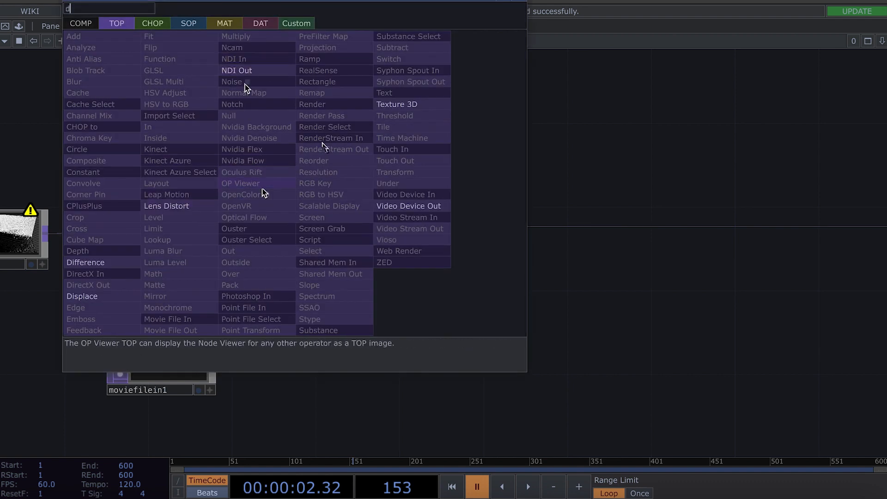
{"action": "key", "text": "Return"}
{"action": "left_click", "coordinate": [358, 173]}
{"action": "left_click", "coordinate": [319, 155]}
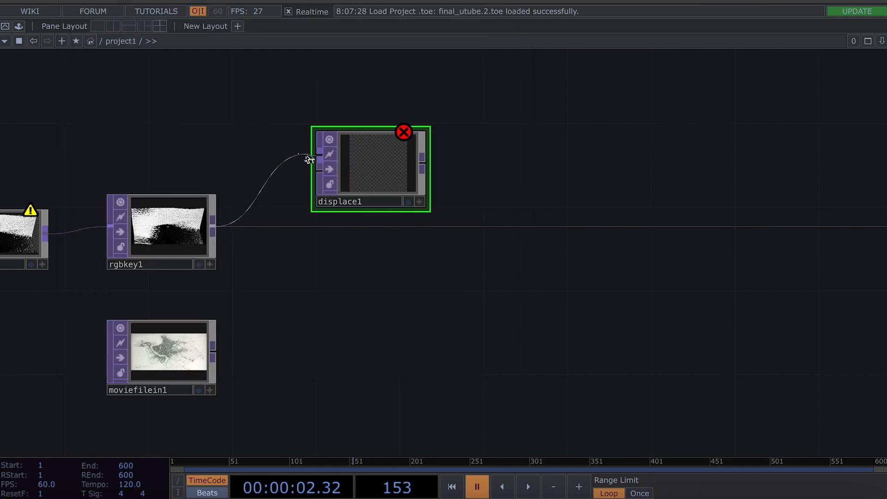
Connect moviefilein1 to the second input of displace1 so the image drives the displacement
{"action": "left_click", "coordinate": [209, 357]}
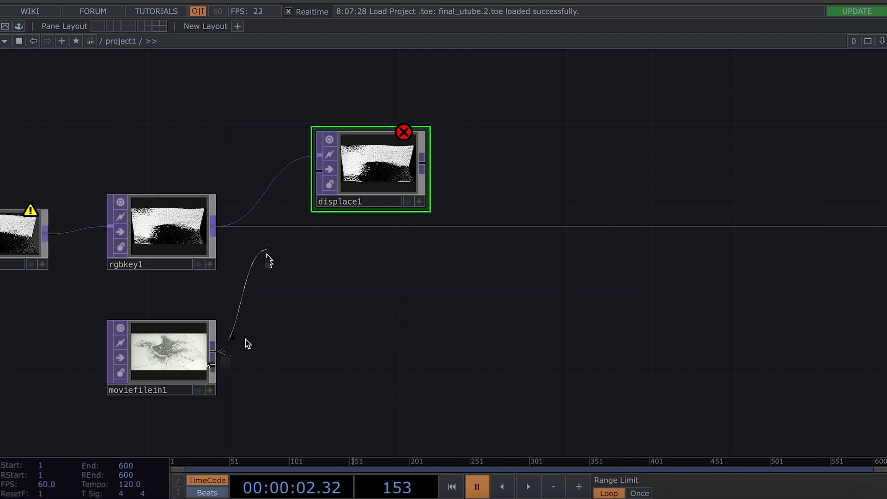
{"action": "left_click", "coordinate": [318, 171]}
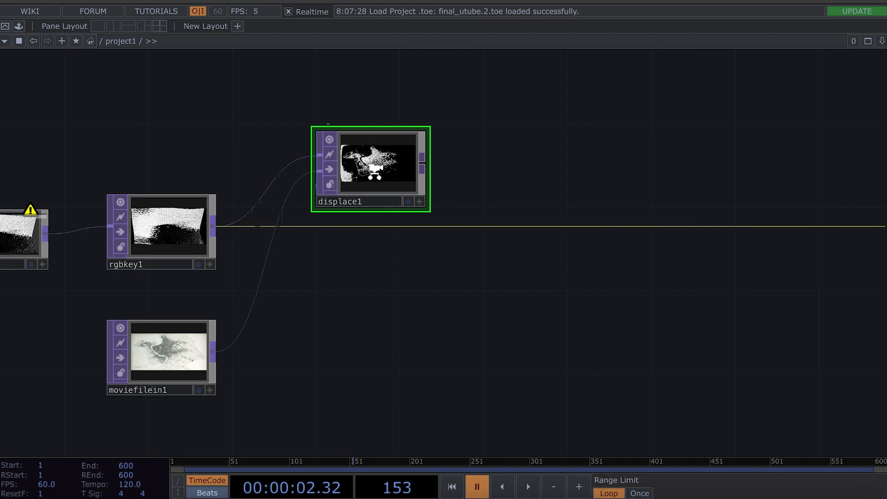
{"action": "scroll", "coordinate": [375, 171], "scroll_direction": "up", "scroll_amount": 10}
{"action": "scroll", "coordinate": [375, 171], "scroll_direction": "down", "scroll_amount": 10}
{"action": "left_click_drag", "start_coordinate": [329, 304], "coordinate": [310, 313]}
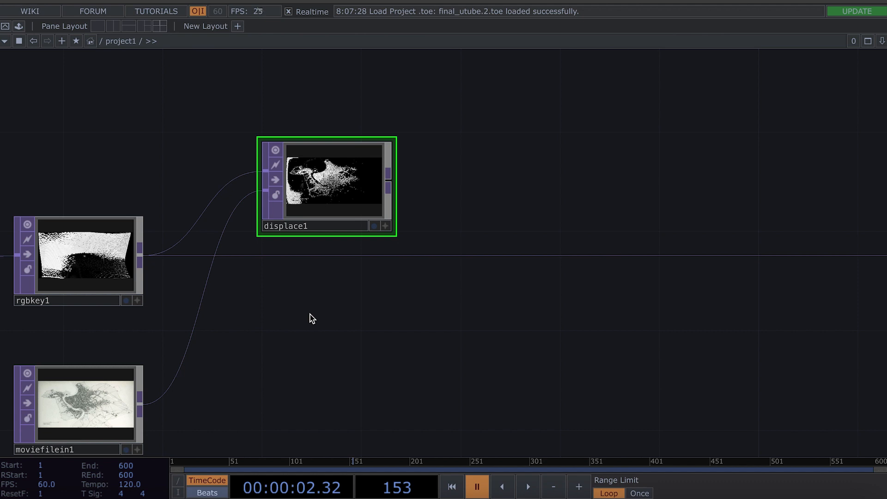
Move comp1 closer to displace1 and connect displace1 and moviefilein1 to it as additional inputs
{"action": "scroll", "coordinate": [309, 314], "scroll_direction": "down", "scroll_amount": 5}
{"action": "left_click_drag", "start_coordinate": [440, 337], "coordinate": [386, 339]}
{"action": "left_click_drag", "start_coordinate": [624, 284], "coordinate": [344, 285]}
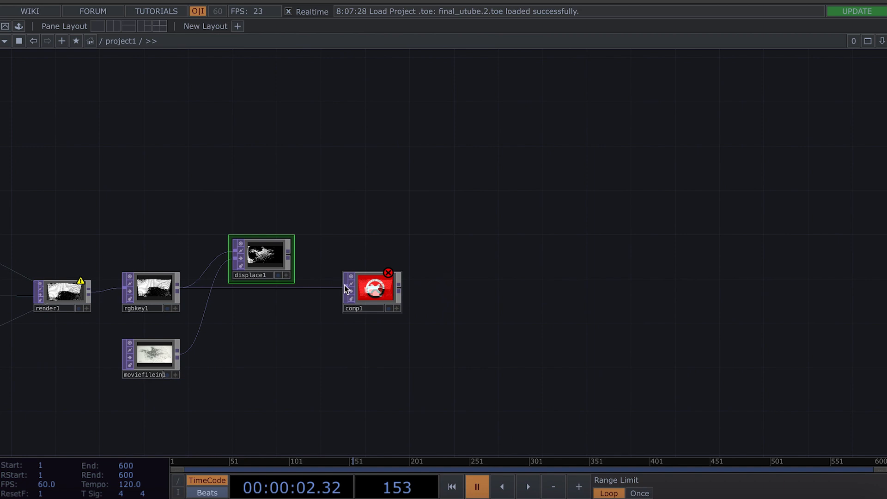
{"action": "scroll", "coordinate": [303, 281], "scroll_direction": "up", "scroll_amount": 3}
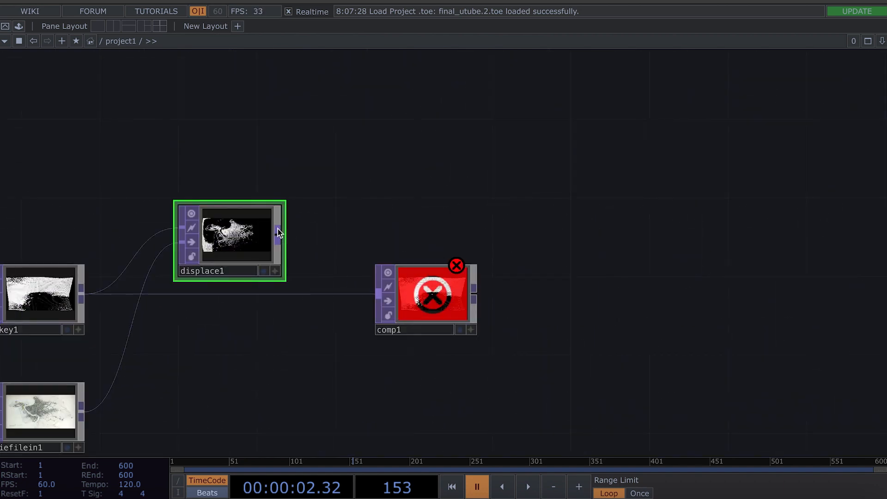
{"action": "left_click_drag", "start_coordinate": [290, 237], "coordinate": [377, 293]}
{"action": "left_click_drag", "start_coordinate": [83, 419], "coordinate": [375, 306]}
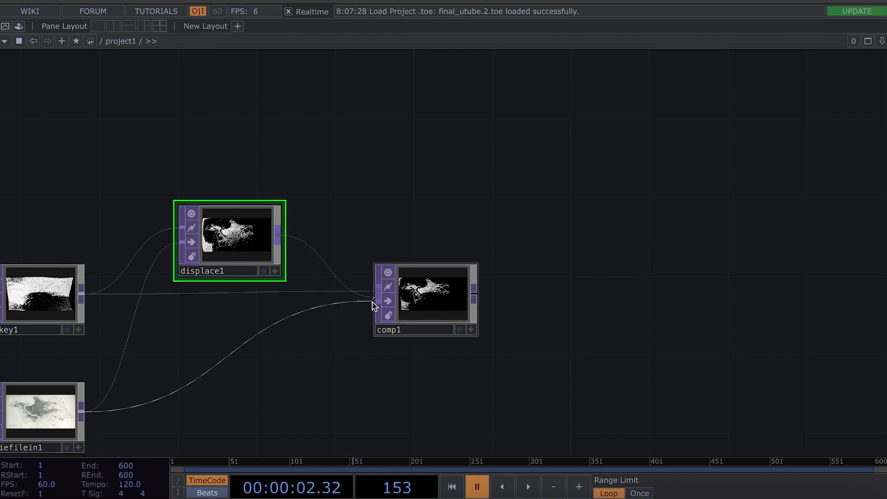
Reorder the inputs of comp1 so moviefilein1 comes first, followed by rgbkey1 and displace1
{"action": "scroll", "coordinate": [415, 293], "scroll_direction": "up", "scroll_amount": 5}
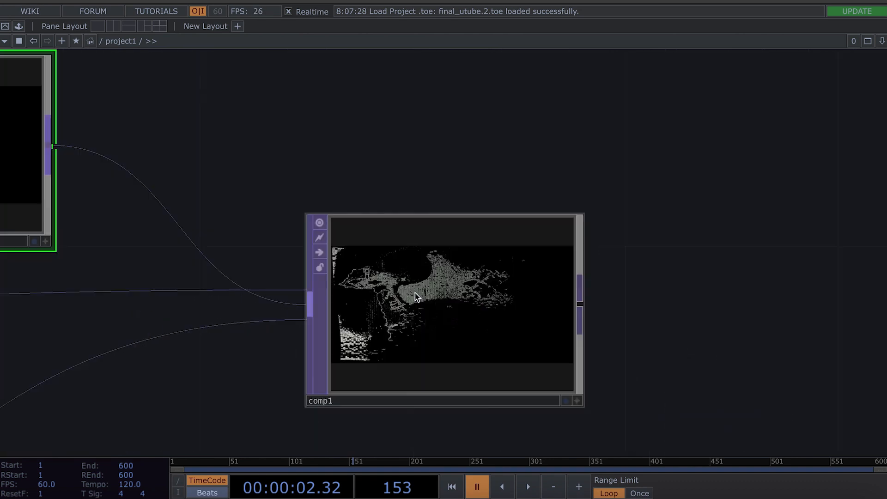
{"action": "left_click", "coordinate": [415, 293]}
{"action": "key", "text": "p"}
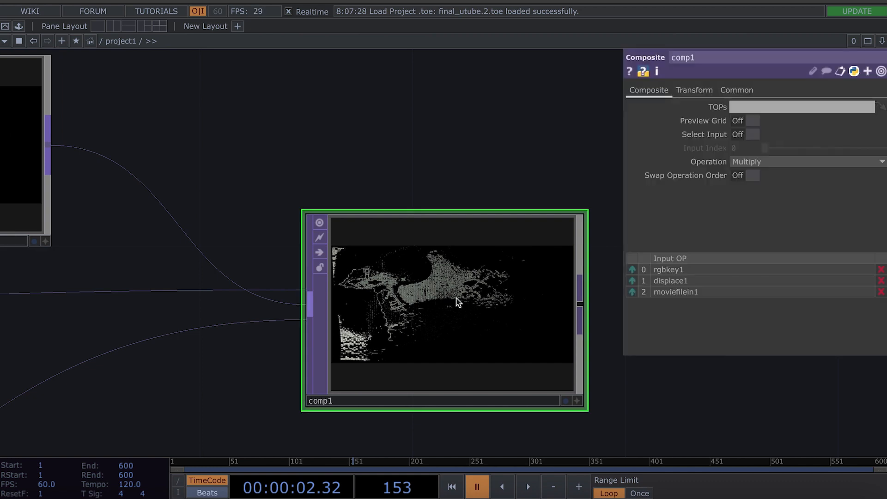
{"action": "left_click", "coordinate": [632, 291]}
{"action": "left_click", "coordinate": [633, 281]}
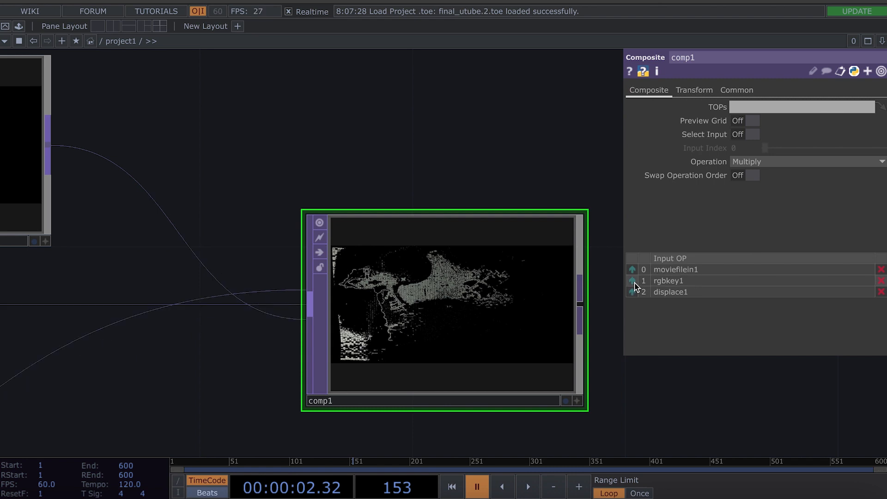
Set the comp1 operation to Minimum and play the timeline briefly to preview the composite, pausing it again
{"action": "left_click", "coordinate": [780, 160]}
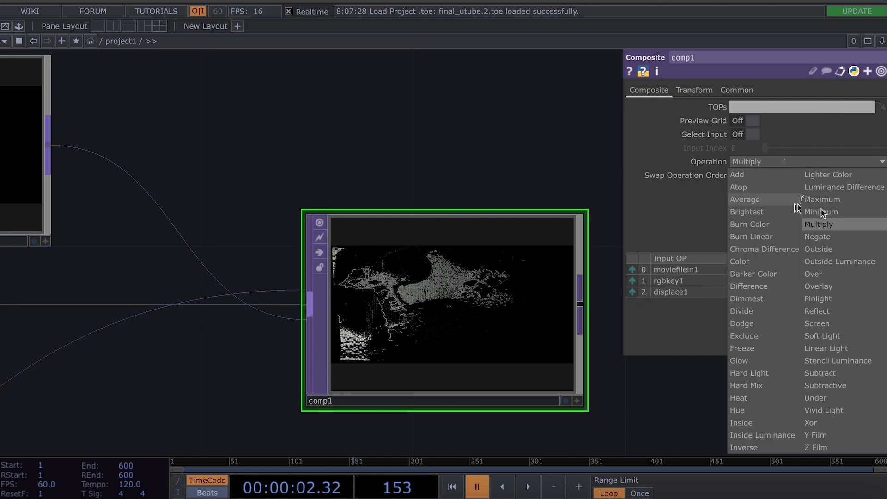
{"action": "scroll", "coordinate": [428, 316], "scroll_direction": "up", "scroll_amount": 3}
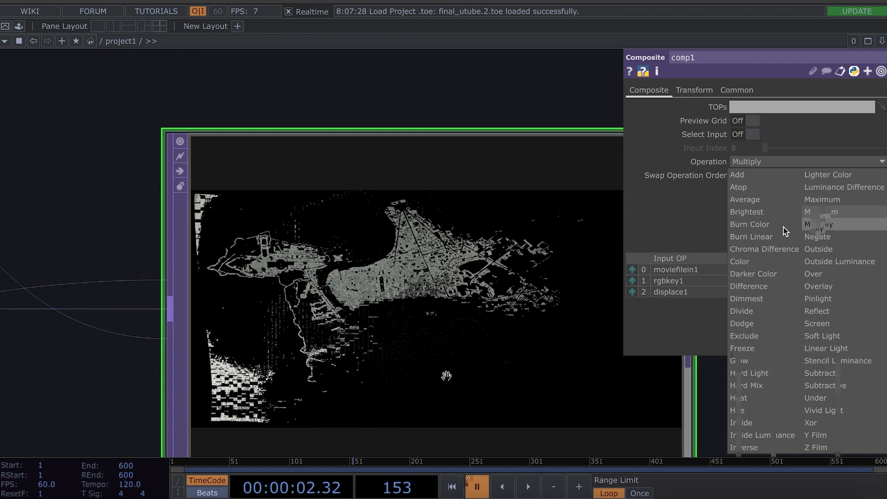
{"action": "left_click", "coordinate": [818, 211]}
{"action": "left_click", "coordinate": [528, 486]}
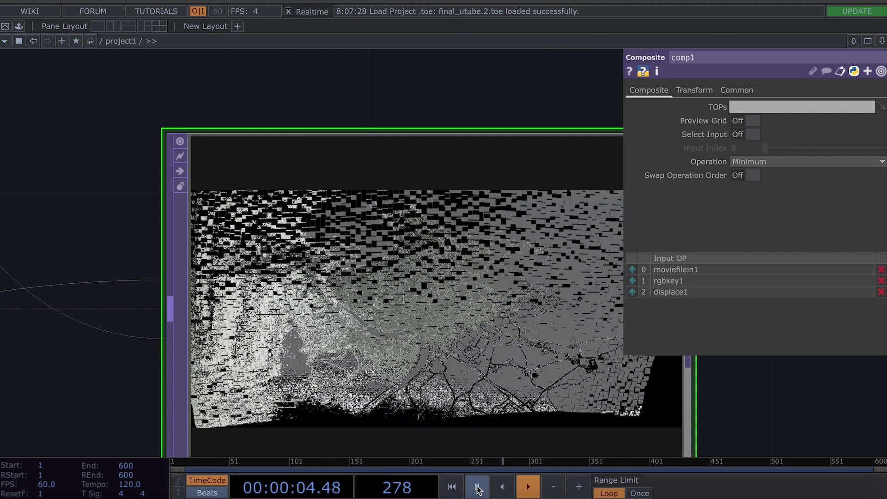
{"action": "left_click", "coordinate": [478, 489]}
Set the first Displace Weight value of displace1 to .2 and preview the effect with a short timeline playback
{"action": "scroll", "coordinate": [379, 277], "scroll_direction": "down", "scroll_amount": 5}
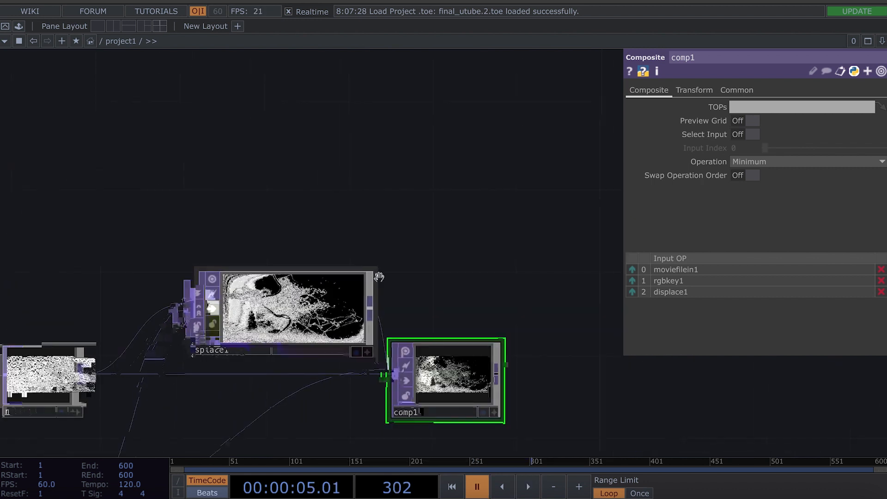
{"action": "scroll", "coordinate": [352, 292], "scroll_direction": "up", "scroll_amount": 3}
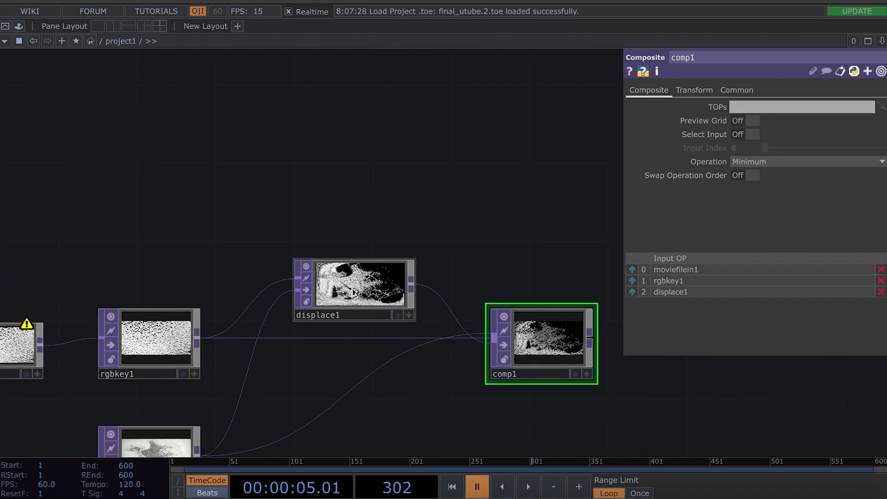
{"action": "left_click", "coordinate": [353, 292]}
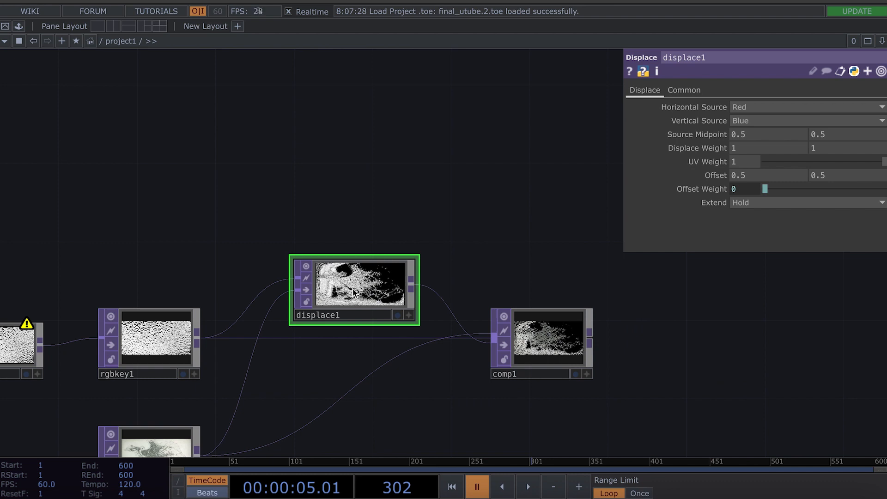
{"action": "scroll", "coordinate": [350, 233], "scroll_direction": "up", "scroll_amount": 4}
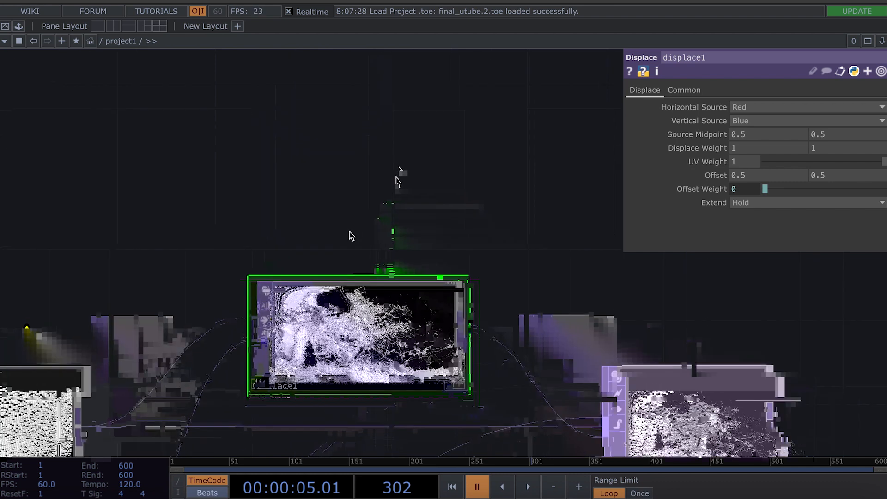
{"action": "left_click_drag", "start_coordinate": [371, 226], "coordinate": [296, 217]}
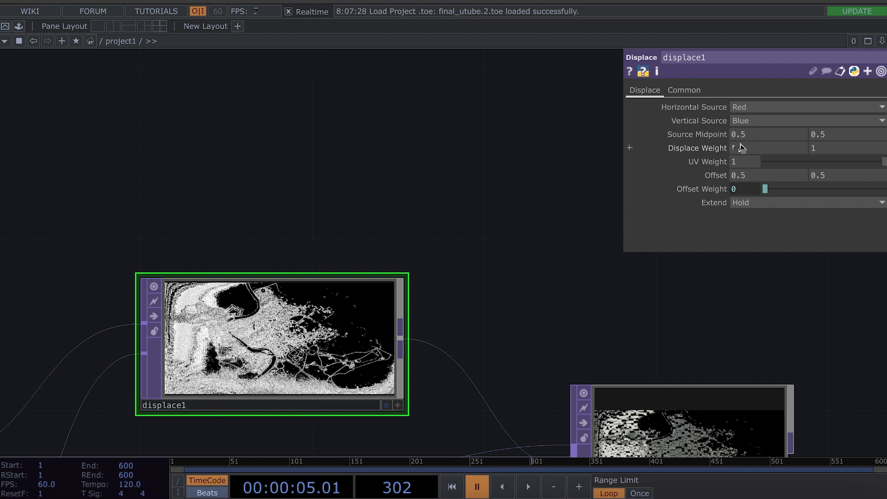
{"action": "left_click_drag", "start_coordinate": [739, 148], "coordinate": [720, 151]}
{"action": "type", "text": "12"}
{"action": "left_click", "coordinate": [536, 233]}
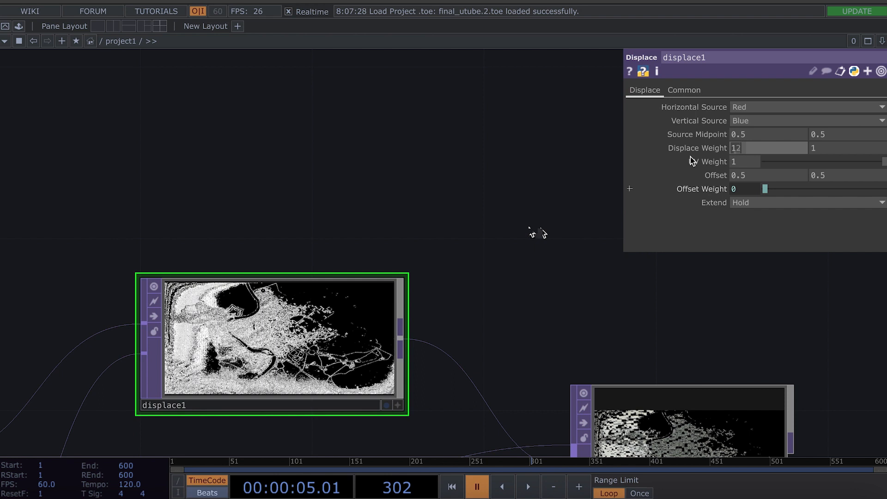
{"action": "left_click_drag", "start_coordinate": [528, 229], "coordinate": [561, 133]}
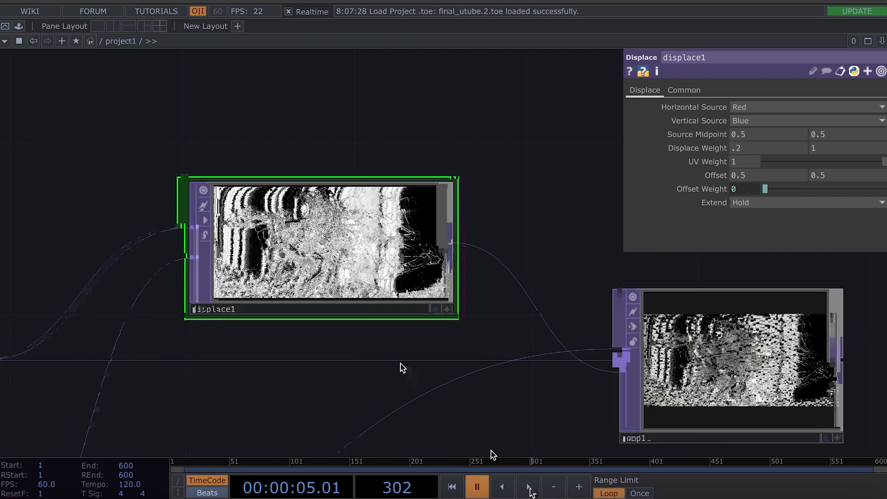
{"action": "left_click", "coordinate": [529, 487]}
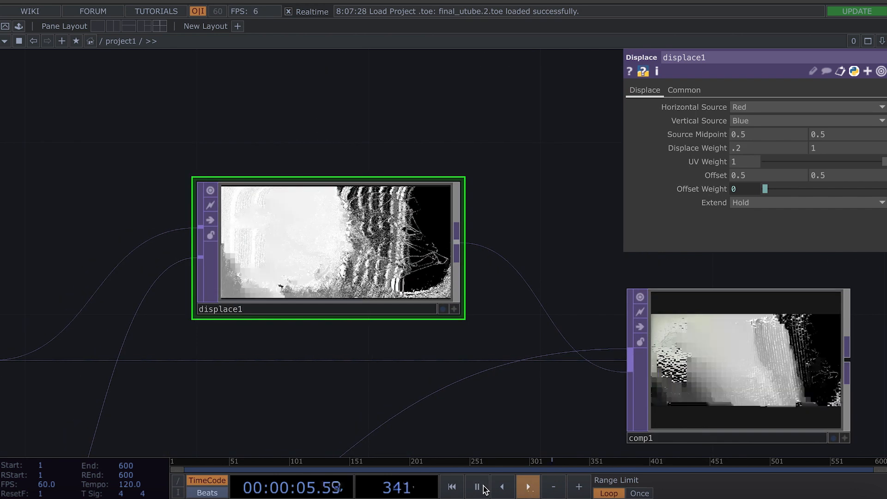
{"action": "left_click", "coordinate": [479, 482]}
Add a second Composite TOP with some space downstream of comp1 and connect comp1 as its first input
{"action": "scroll", "coordinate": [431, 398], "scroll_direction": "down", "scroll_amount": 3}
{"action": "left_click_drag", "start_coordinate": [360, 372], "coordinate": [184, 307]}
{"action": "scroll", "coordinate": [325, 393], "scroll_direction": "down", "scroll_amount": 5}
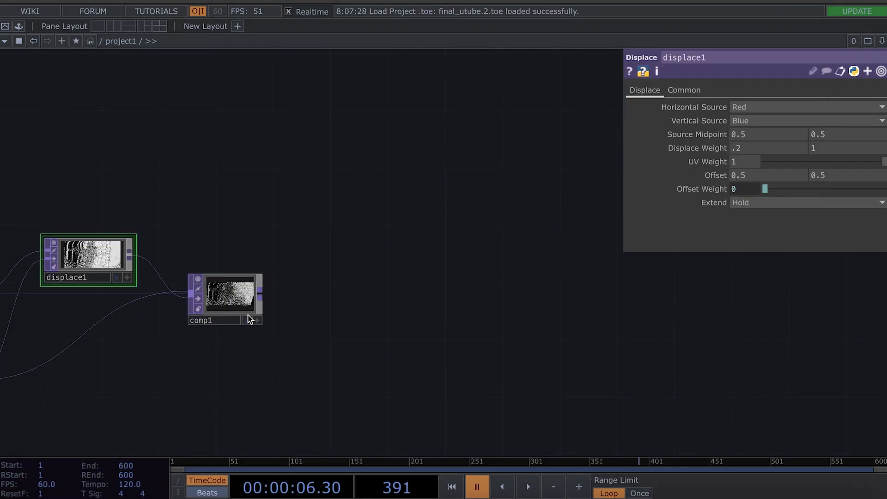
{"action": "scroll", "coordinate": [214, 316], "scroll_direction": "up", "scroll_amount": 2}
{"action": "left_click_drag", "start_coordinate": [279, 351], "coordinate": [198, 367]}
{"action": "left_click_drag", "start_coordinate": [182, 308], "coordinate": [534, 306]}
{"action": "type", "text": "c"}
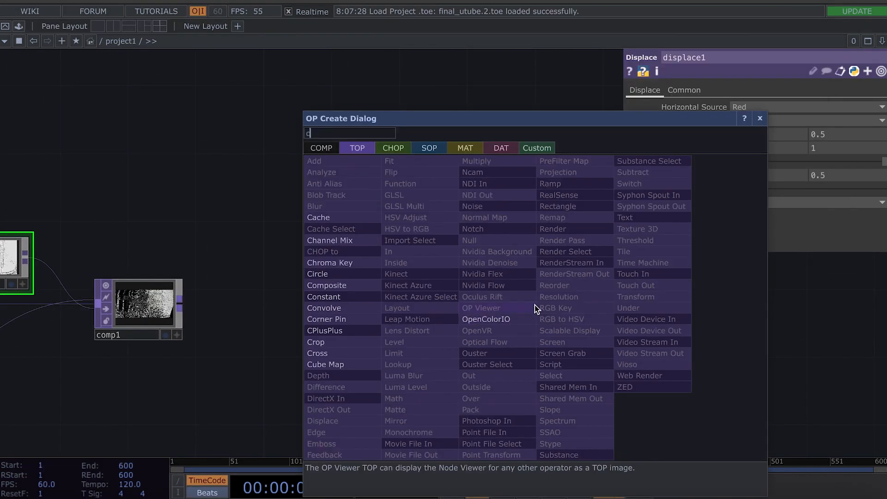
{"action": "left_click", "coordinate": [327, 285]}
{"action": "left_click", "coordinate": [572, 311]}
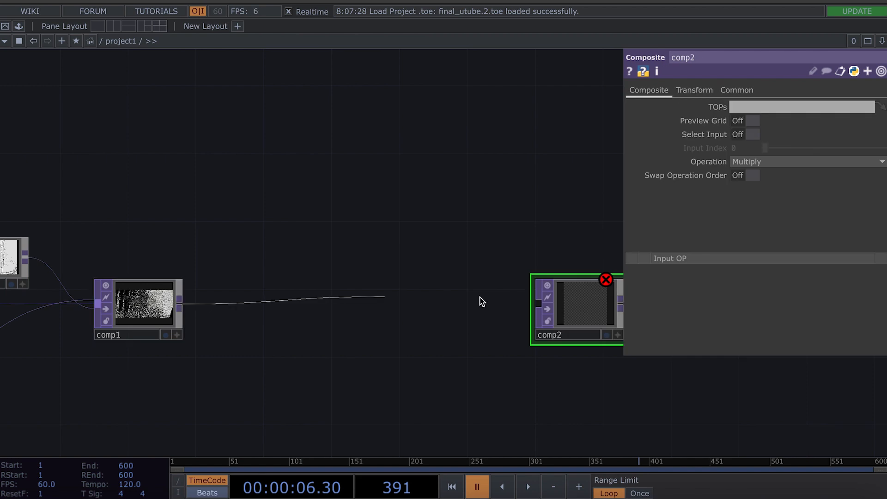
{"action": "left_click", "coordinate": [539, 304]}
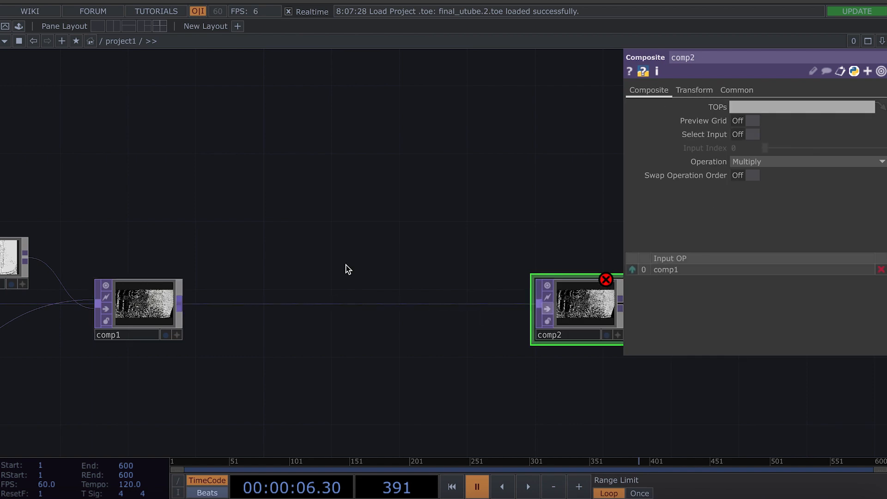
Add the rgbaDelay component from the palette's ImageFilters above the comp1–comp2 wire and feed comp1 into it
{"action": "left_click_drag", "start_coordinate": [96, 1], "coordinate": [139, 1]}
{"action": "left_click", "coordinate": [61, 27]}
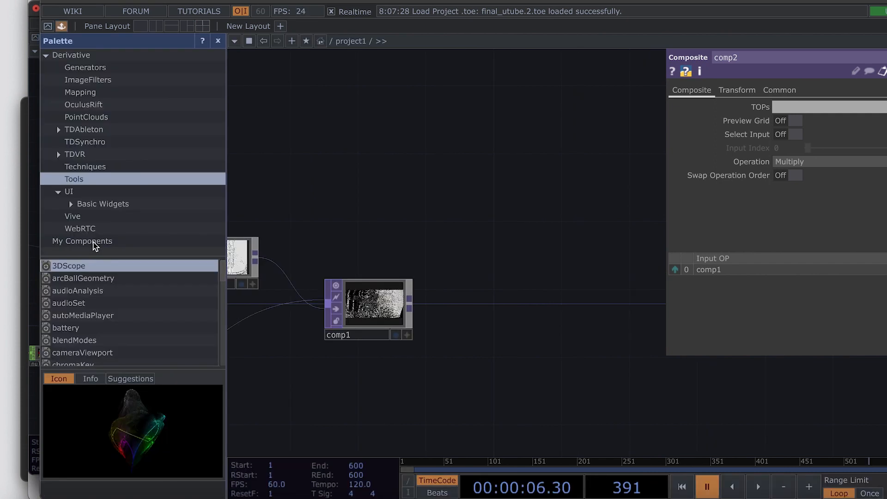
{"action": "left_click", "coordinate": [85, 81]}
{"action": "scroll", "coordinate": [132, 295], "scroll_direction": "down", "scroll_amount": 5}
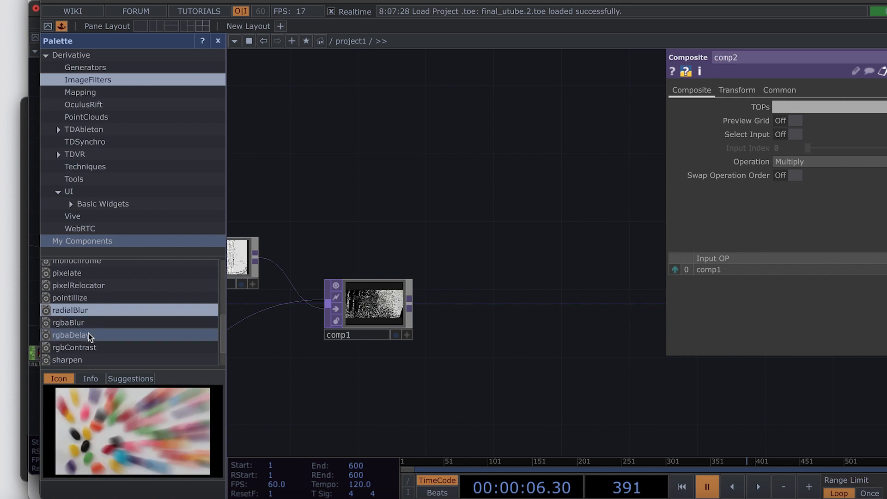
{"action": "left_click_drag", "start_coordinate": [318, 301], "coordinate": [537, 225]}
{"action": "left_click_drag", "start_coordinate": [409, 303], "coordinate": [461, 241]}
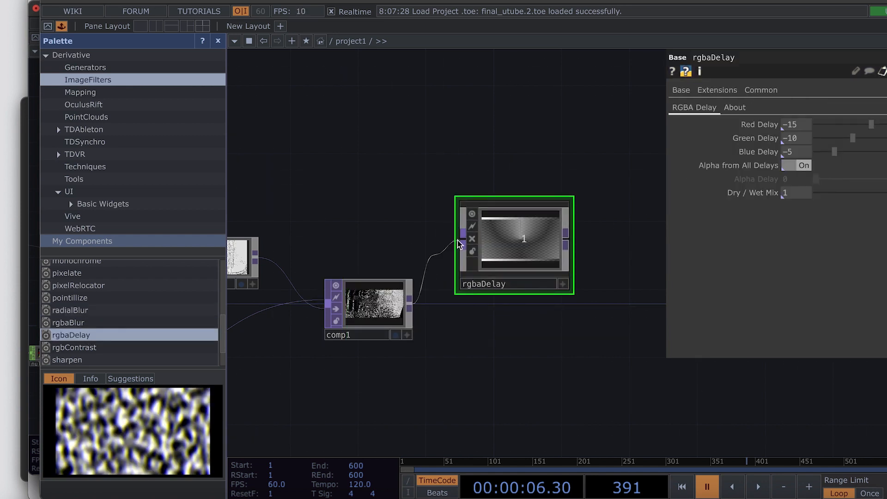
Set the rgbaDelay delays to 0 for red, 0 for green and -1 for blue
{"action": "left_click_drag", "start_coordinate": [408, 231], "coordinate": [287, 228]}
{"action": "left_click_drag", "start_coordinate": [393, 247], "coordinate": [428, 228]}
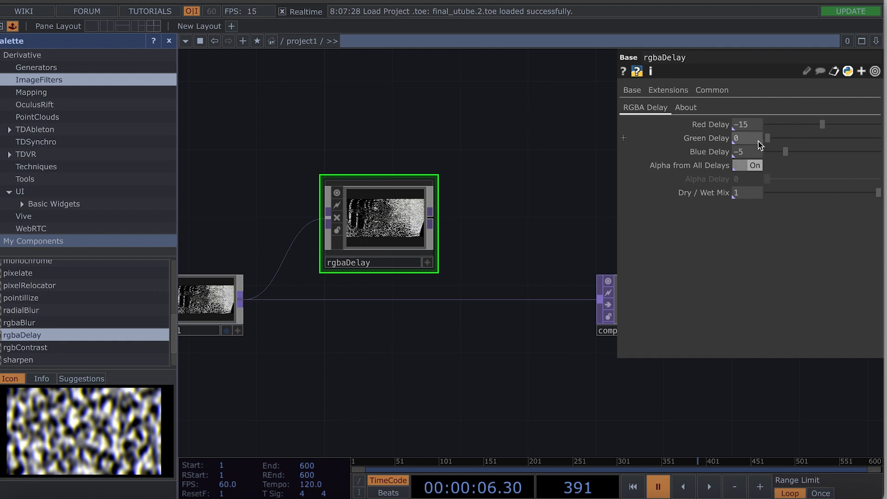
{"action": "left_click_drag", "start_coordinate": [774, 137], "coordinate": [764, 137]}
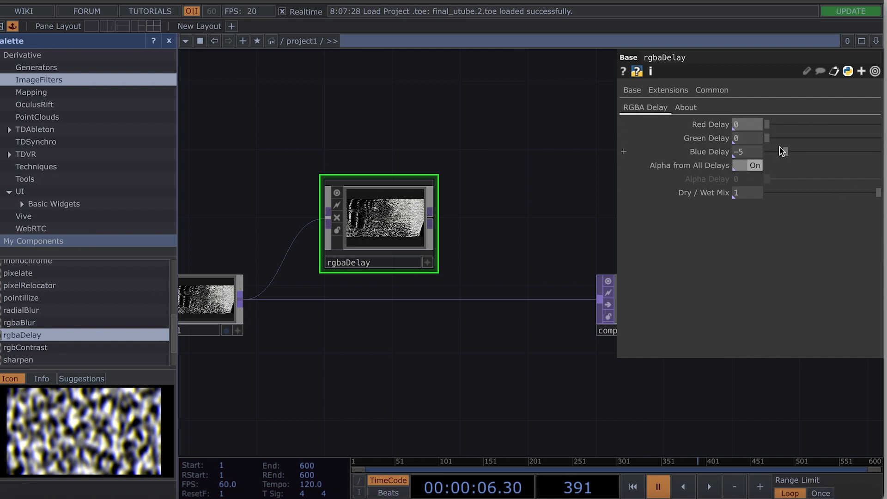
{"action": "left_click_drag", "start_coordinate": [525, 251], "coordinate": [573, 271]}
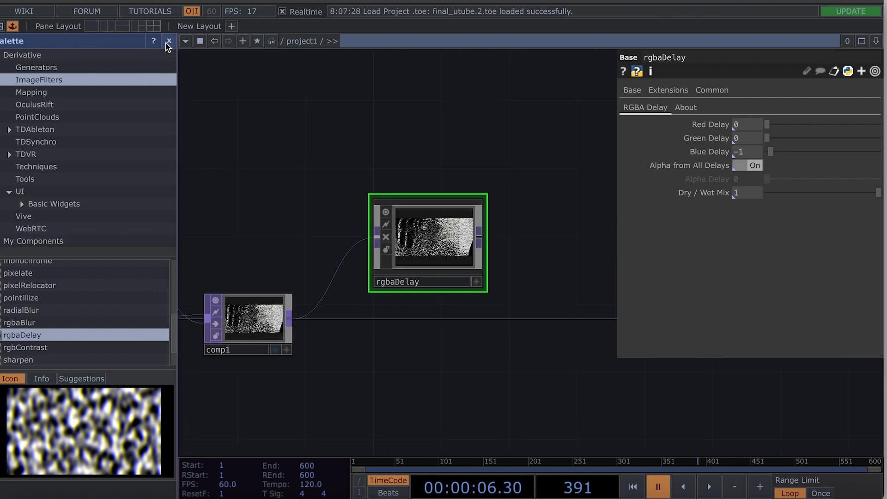
Close the palette and play the timeline briefly to check the rgbaDelay output, pausing it again
{"action": "left_click", "coordinate": [168, 43]}
{"action": "scroll", "coordinate": [341, 166], "scroll_direction": "up", "scroll_amount": 5}
{"action": "left_click_drag", "start_coordinate": [447, 126], "coordinate": [648, 43]}
{"action": "left_click", "coordinate": [522, 486]}
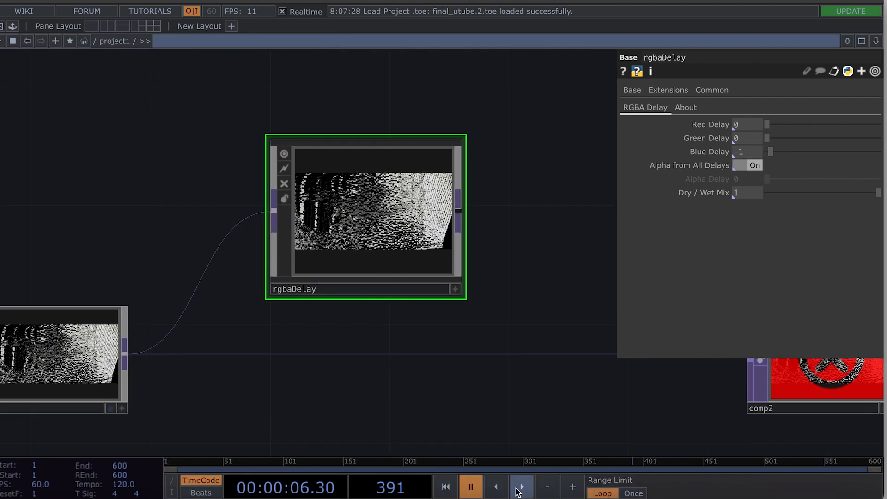
{"action": "left_click", "coordinate": [470, 488]}
Add a Luma Level TOP after rgbaDelay, above the comp1–comp2 wire
{"action": "scroll", "coordinate": [423, 284], "scroll_direction": "down", "scroll_amount": 5}
{"action": "left_click_drag", "start_coordinate": [461, 203], "coordinate": [507, 197]}
{"action": "left_click_drag", "start_coordinate": [401, 356], "coordinate": [283, 356]}
{"action": "mouse_move", "coordinate": [395, 250]}
{"action": "left_mouse_down"}
{"action": "mouse_move", "coordinate": [396, 263]}
{"action": "mouse_move", "coordinate": [408, 259]}
{"action": "left_mouse_up"}
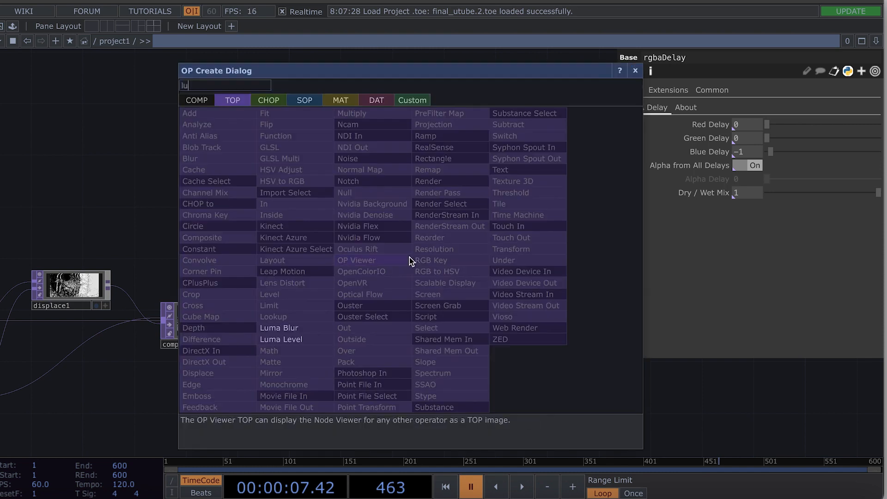
{"action": "left_click", "coordinate": [331, 339]}
{"action": "left_click", "coordinate": [439, 275]}
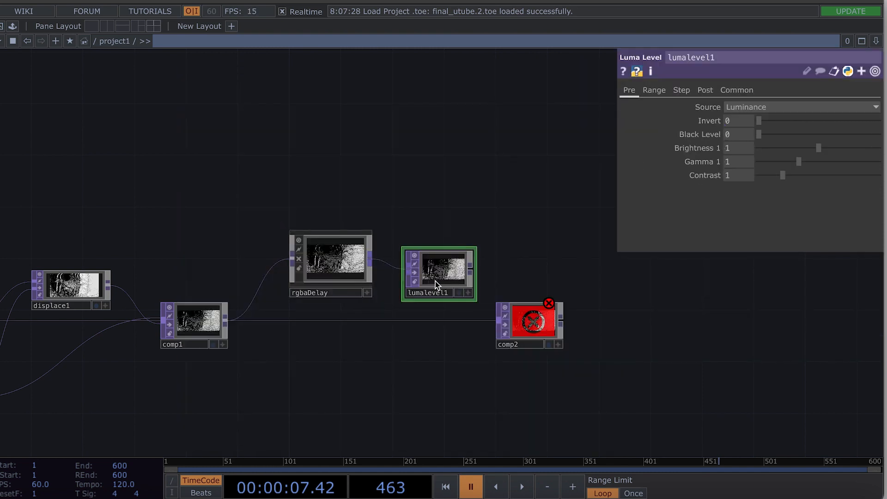
Insert a Luma Blur TOP into the wire between rgbaDelay and lumalevel1, moving lumalevel1 further along to make room
{"action": "scroll", "coordinate": [462, 276], "scroll_direction": "up", "scroll_amount": 3}
{"action": "left_click_drag", "start_coordinate": [461, 275], "coordinate": [680, 276]}
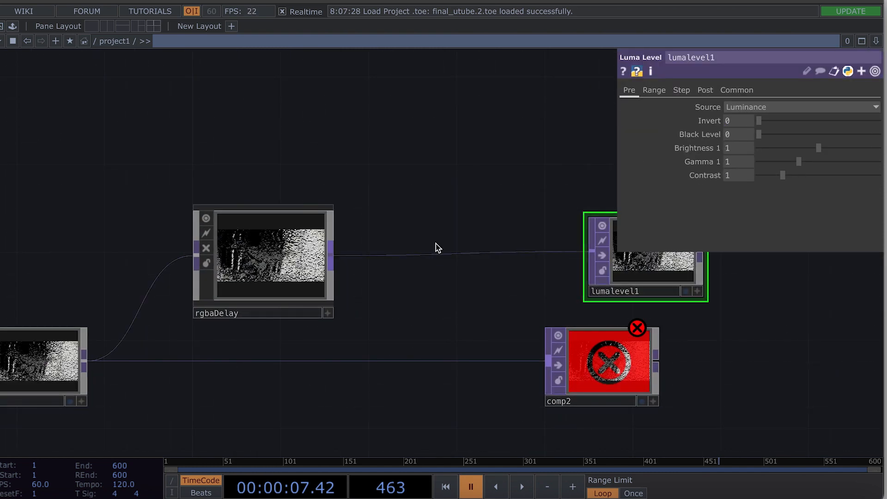
{"action": "right_click", "coordinate": [436, 254]}
{"action": "left_click", "coordinate": [463, 242]}
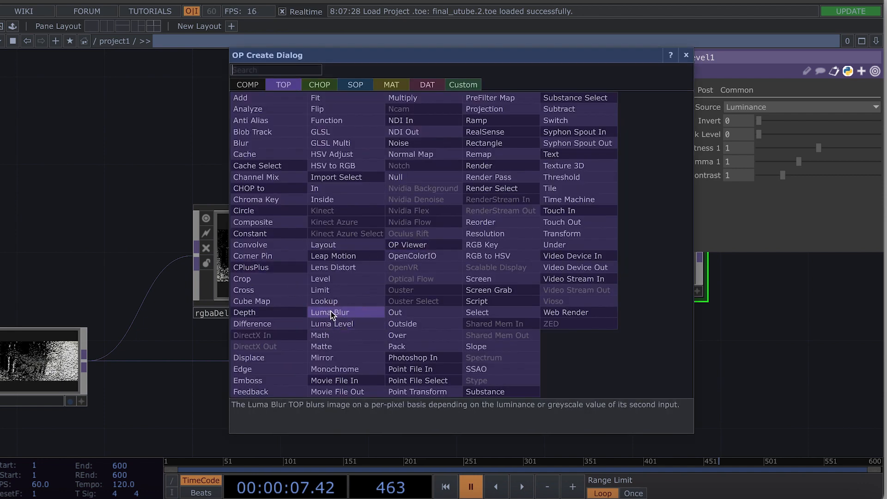
{"action": "left_click", "coordinate": [332, 323]}
{"action": "left_click", "coordinate": [455, 262]}
Place a Ramp TOP in the empty space above rgbaDelay
{"action": "left_click_drag", "start_coordinate": [372, 166], "coordinate": [427, 201]}
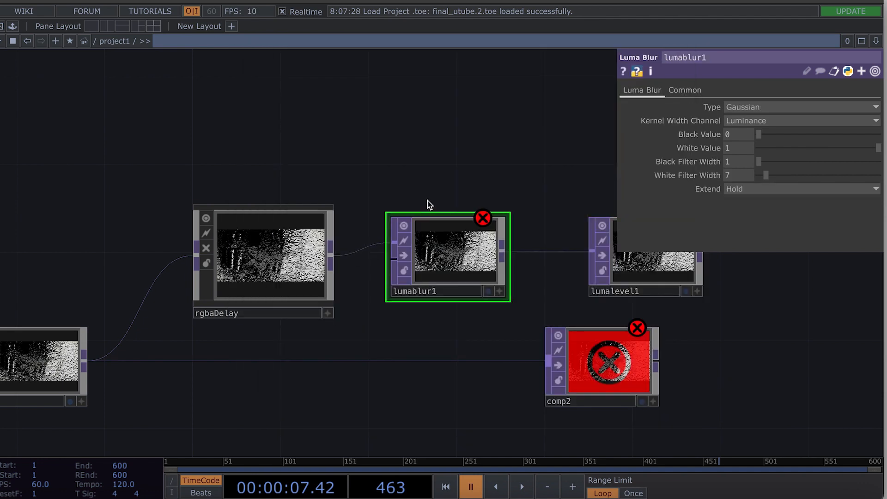
{"action": "key", "text": "Tab"}
{"action": "type", "text": "r"}
{"action": "left_click", "coordinate": [286, 110]}
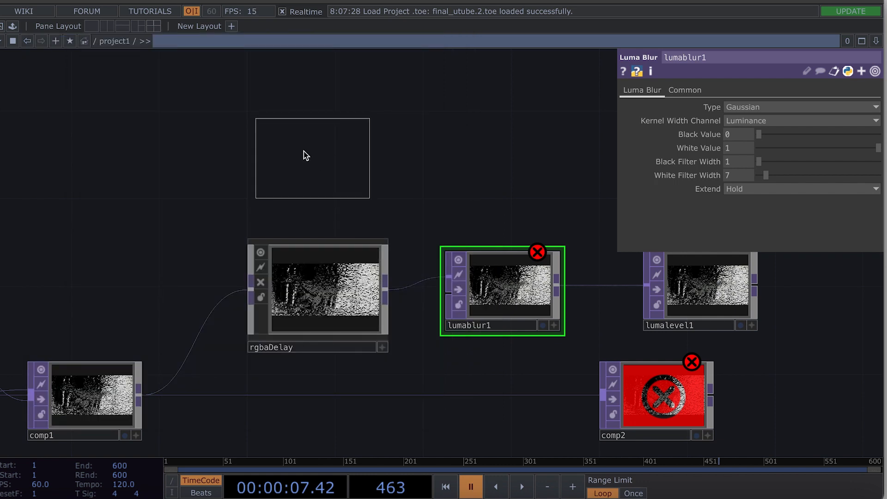
{"action": "left_click", "coordinate": [298, 158]}
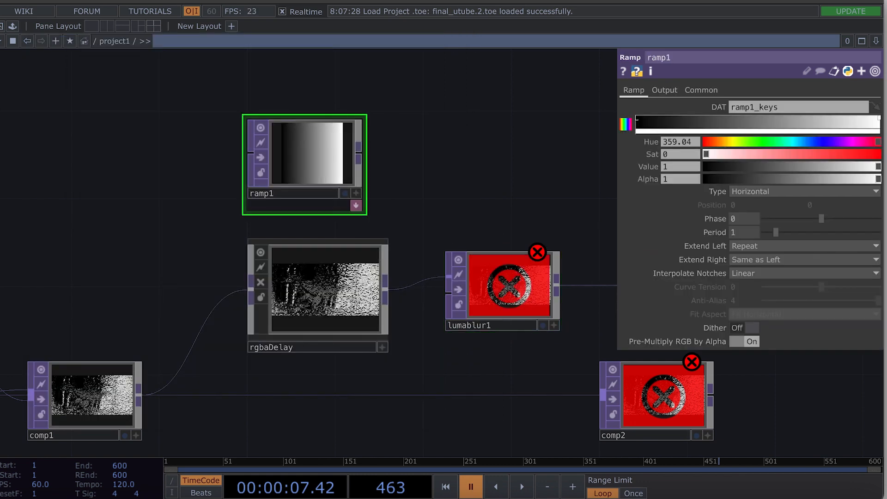
Add a light grey key with value 0.93199 to ramp1's gradient and set its resolution to 1280 by 620
{"action": "left_click_drag", "start_coordinate": [806, 118], "coordinate": [791, 117]}
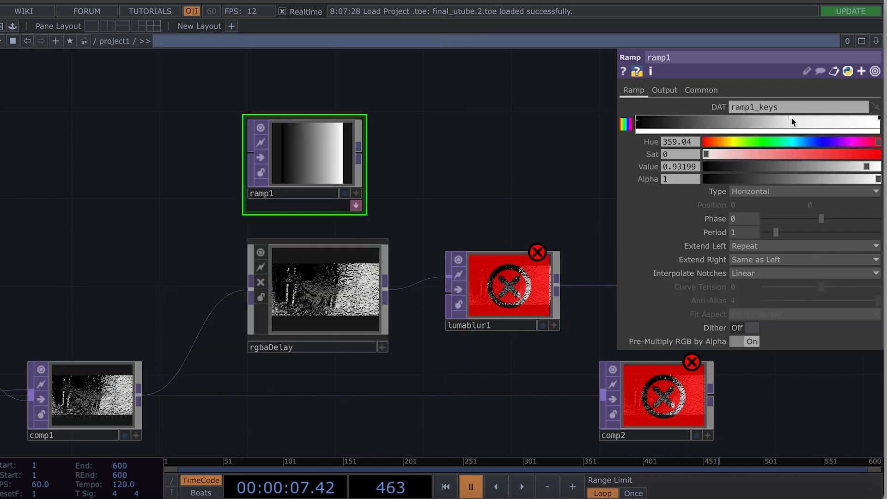
{"action": "left_click", "coordinate": [701, 89]}
{"action": "left_click", "coordinate": [874, 121]}
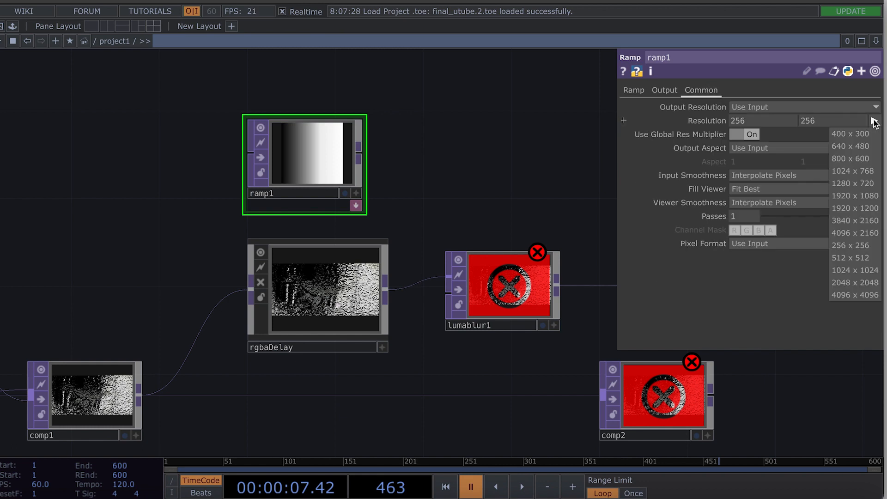
{"action": "left_click", "coordinate": [855, 185]}
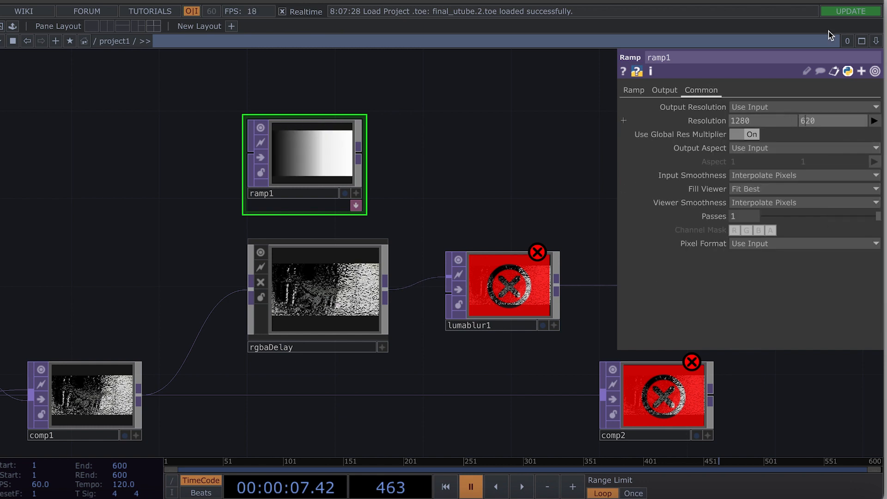
Make ramp1 a Circular ramp with phase -0.02, period 1.6 and Fit Horizontal aspect
{"action": "left_click", "coordinate": [634, 90]}
{"action": "left_click_drag", "start_coordinate": [819, 218], "coordinate": [783, 231]}
{"action": "left_click", "coordinate": [799, 191]}
{"action": "left_click", "coordinate": [813, 244]}
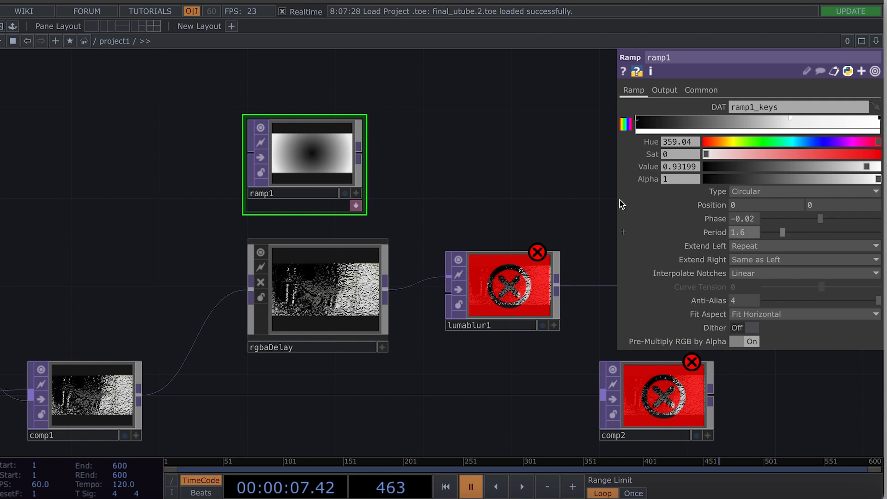
Wire ramp1 into the second input of lumablur1
{"action": "left_click_drag", "start_coordinate": [466, 182], "coordinate": [382, 188]}
{"action": "left_click_drag", "start_coordinate": [275, 160], "coordinate": [356, 297]}
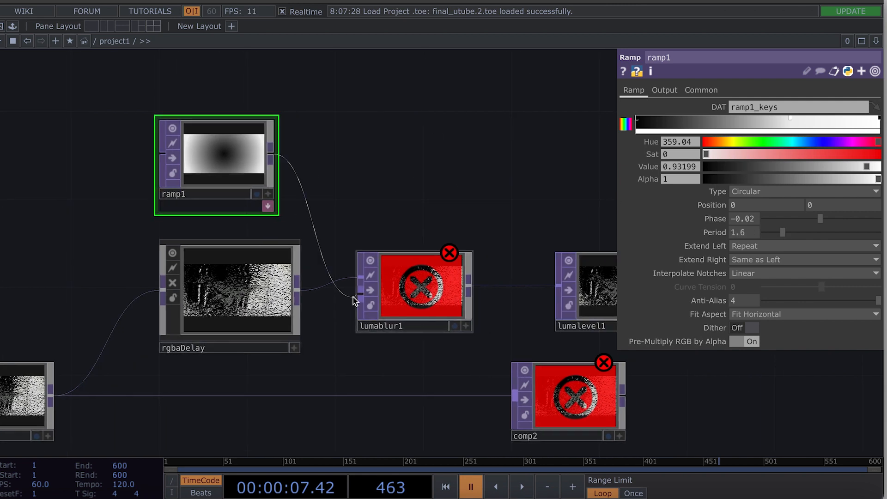
{"action": "scroll", "coordinate": [409, 301], "scroll_direction": "up", "scroll_amount": 4}
{"action": "scroll", "coordinate": [413, 300], "scroll_direction": "up", "scroll_amount": 3}
{"action": "scroll", "coordinate": [506, 325], "scroll_direction": "down", "scroll_amount": 1}
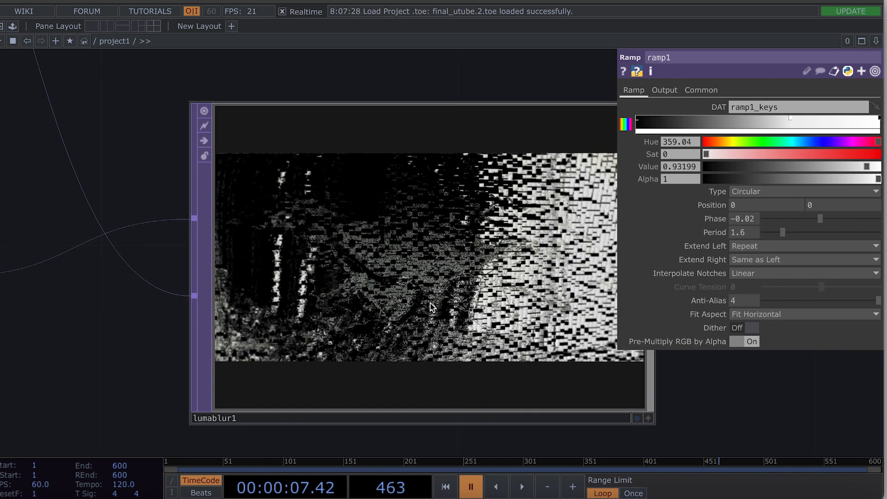
Set lumablur1's White Value to 0.845 and its White Filter Width to 15
{"action": "left_click", "coordinate": [506, 326]}
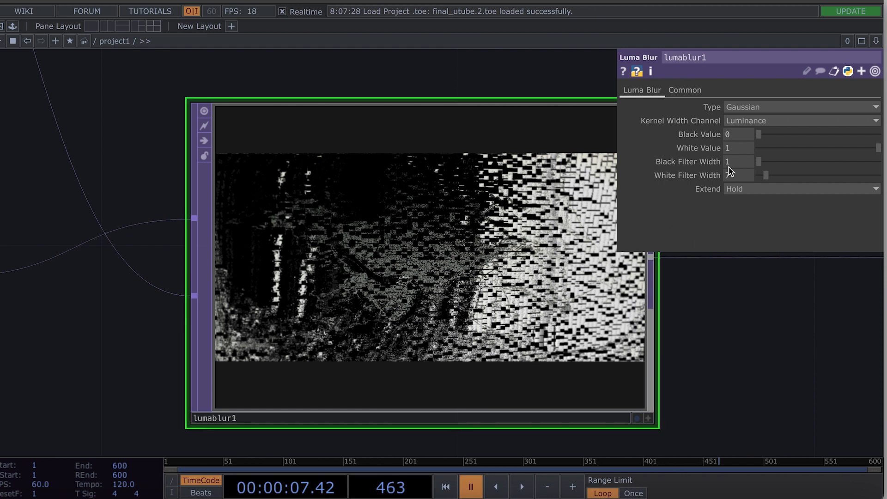
{"action": "left_click_drag", "start_coordinate": [813, 148], "coordinate": [858, 151]}
{"action": "mouse_move", "coordinate": [766, 175]}
{"action": "left_mouse_down"}
{"action": "mouse_move", "coordinate": [807, 172]}
{"action": "mouse_move", "coordinate": [776, 175]}
{"action": "left_mouse_up"}
Play the timeline in short bursts to check the blur from lumablur1, pausing it again
{"action": "left_click", "coordinate": [471, 487]}
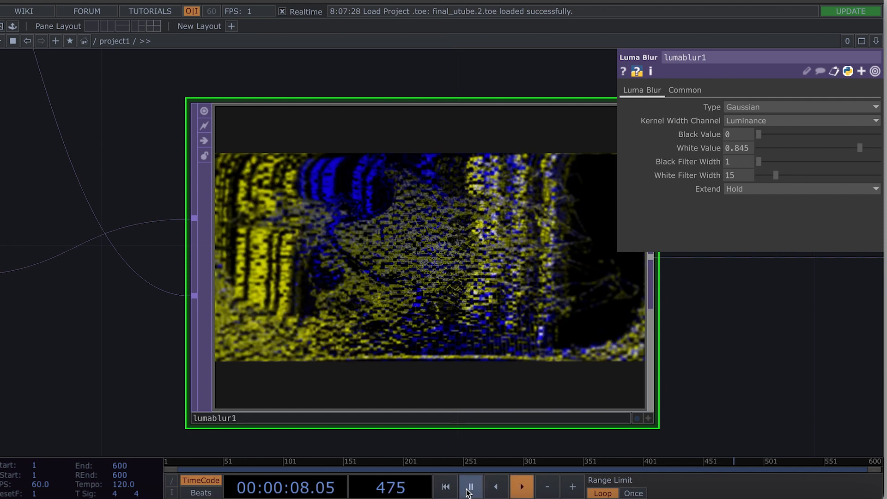
{"action": "left_click", "coordinate": [471, 487]}
{"action": "scroll", "coordinate": [465, 370], "scroll_direction": "down", "scroll_amount": 5}
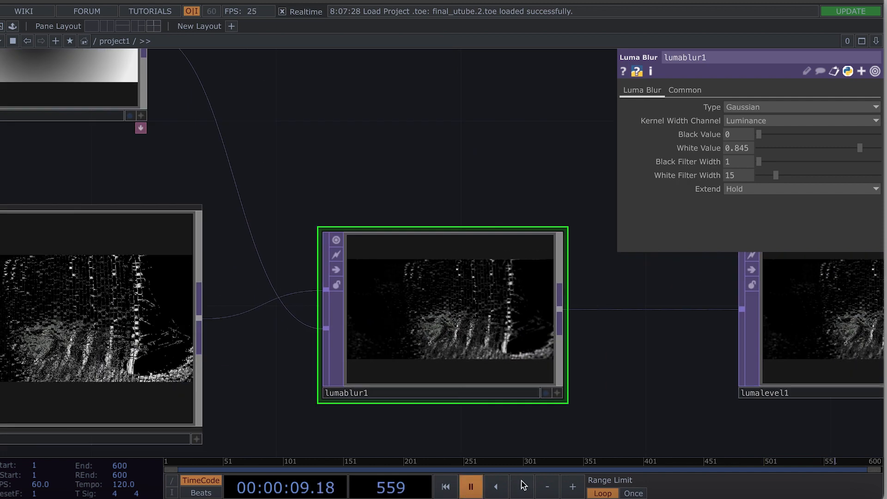
{"action": "left_click", "coordinate": [469, 487]}
{"action": "left_click", "coordinate": [470, 486]}
Move lumalevel1 close beside lumablur1 and shift comp2 further away to tidy the node layout
{"action": "left_click_drag", "start_coordinate": [466, 182], "coordinate": [282, 208]}
{"action": "scroll", "coordinate": [462, 379], "scroll_direction": "down", "scroll_amount": 5}
{"action": "left_click_drag", "start_coordinate": [450, 398], "coordinate": [565, 334]}
{"action": "left_click_drag", "start_coordinate": [491, 356], "coordinate": [422, 356]}
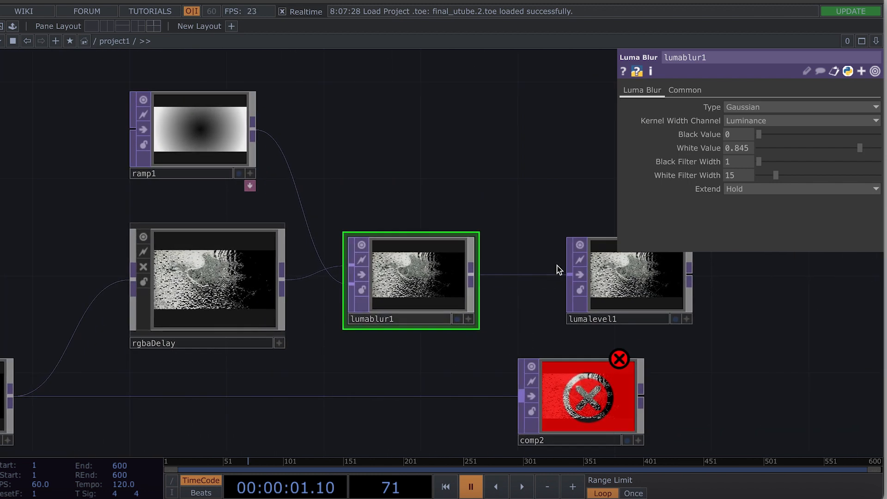
{"action": "left_click_drag", "start_coordinate": [560, 270], "coordinate": [487, 269]}
{"action": "scroll", "coordinate": [517, 350], "scroll_direction": "down", "scroll_amount": 3}
{"action": "left_click_drag", "start_coordinate": [517, 364], "coordinate": [630, 363]}
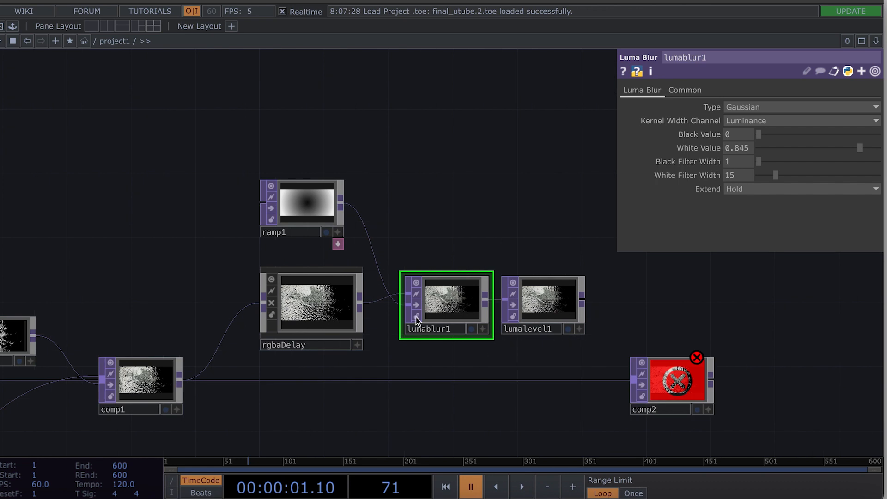
Play the timeline briefly to examine the blurred delay nodes up close, and pause it
{"action": "scroll", "coordinate": [416, 317], "scroll_direction": "up", "scroll_amount": 5}
{"action": "left_click", "coordinate": [470, 486]}
{"action": "left_click", "coordinate": [471, 486]}
Wire lumalevel1 into comp2 and move it above comp1 in comp2's input order
{"action": "scroll", "coordinate": [468, 434], "scroll_direction": "down", "scroll_amount": 5}
{"action": "left_click_drag", "start_coordinate": [468, 434], "coordinate": [453, 308]}
{"action": "scroll", "coordinate": [453, 309], "scroll_direction": "down", "scroll_amount": 3}
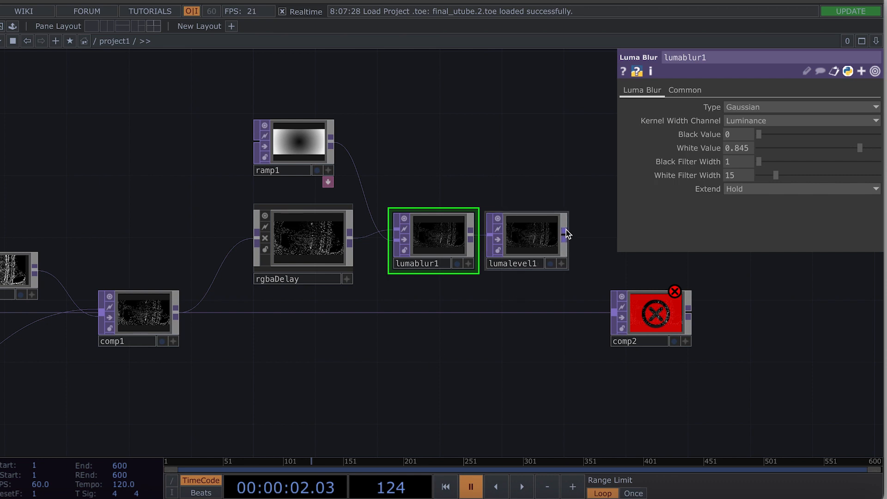
{"action": "left_click_drag", "start_coordinate": [568, 236], "coordinate": [610, 311]}
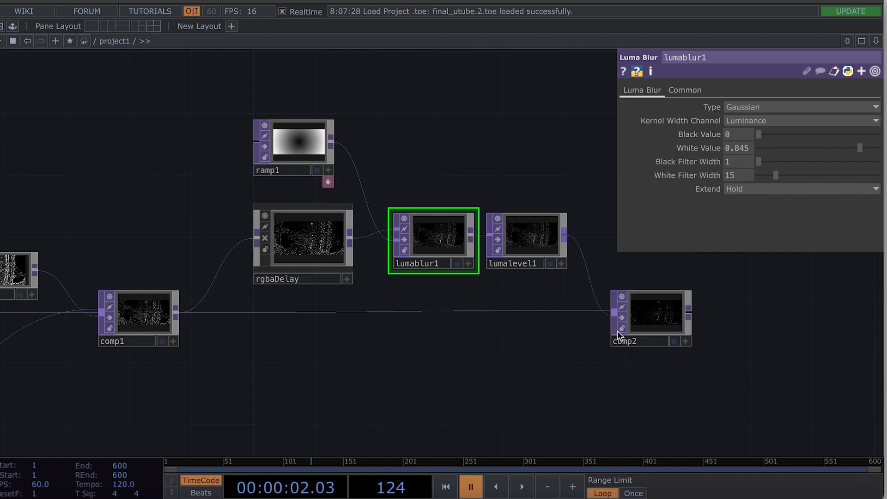
{"action": "left_click", "coordinate": [684, 89]}
{"action": "left_click", "coordinate": [662, 315]}
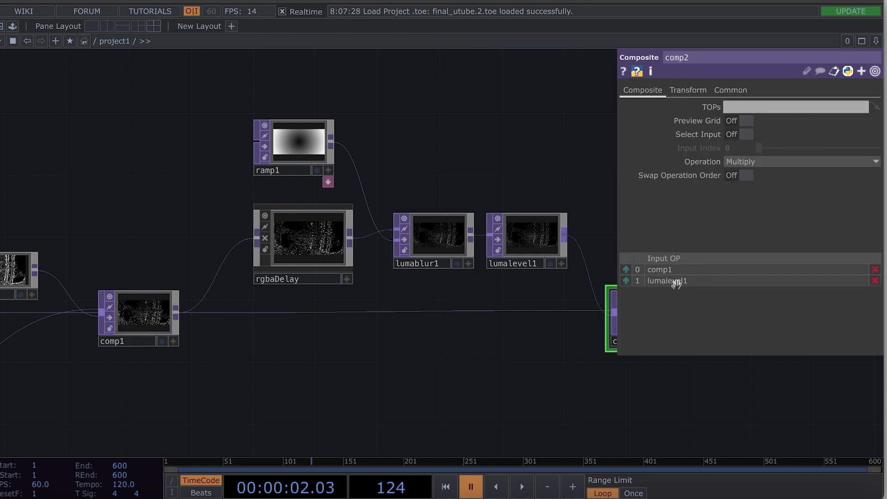
{"action": "left_click", "coordinate": [626, 280]}
Set comp2's composite operation to Maximum
{"action": "left_click_drag", "start_coordinate": [517, 330], "coordinate": [419, 330]}
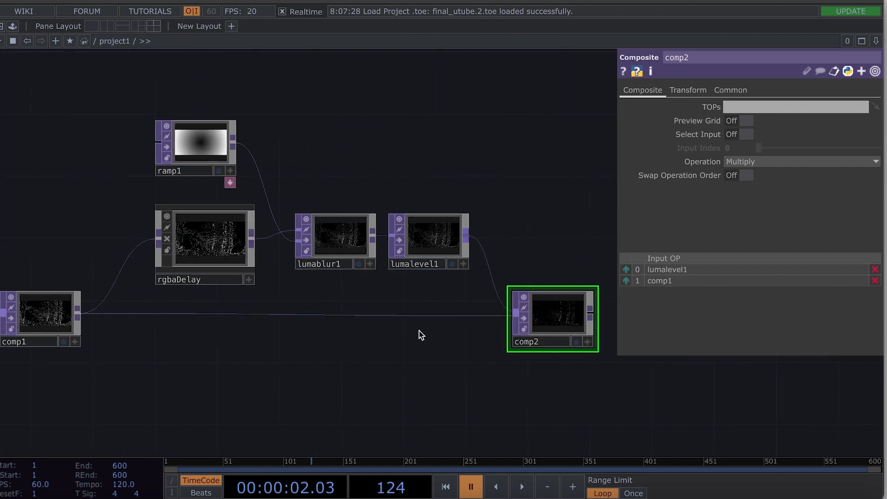
{"action": "left_click", "coordinate": [746, 163]}
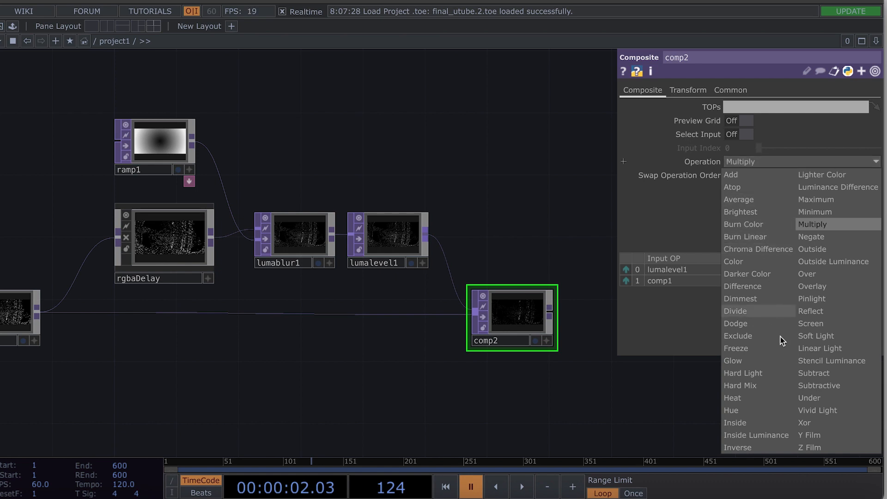
{"action": "left_click", "coordinate": [815, 200]}
Play the timeline and examine comp2's composited output at different magnifications, then pause playback
{"action": "scroll", "coordinate": [513, 324], "scroll_direction": "up", "scroll_amount": 10}
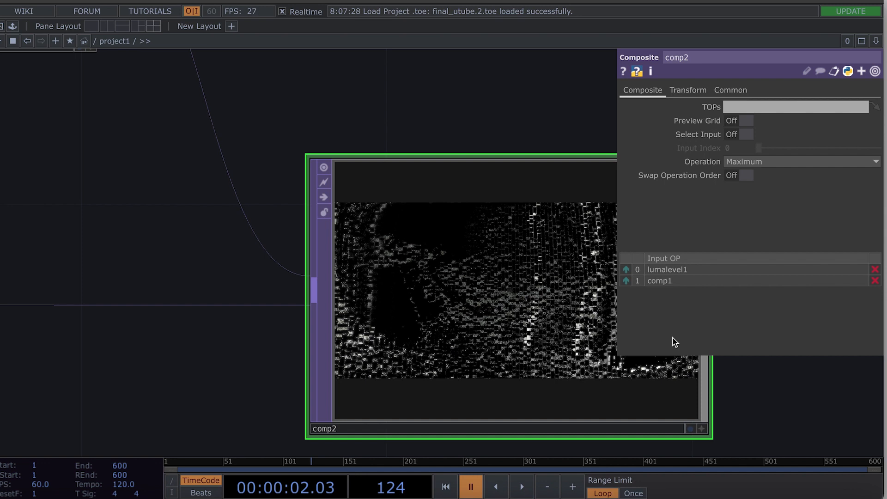
{"action": "scroll", "coordinate": [463, 340], "scroll_direction": "up", "scroll_amount": 3}
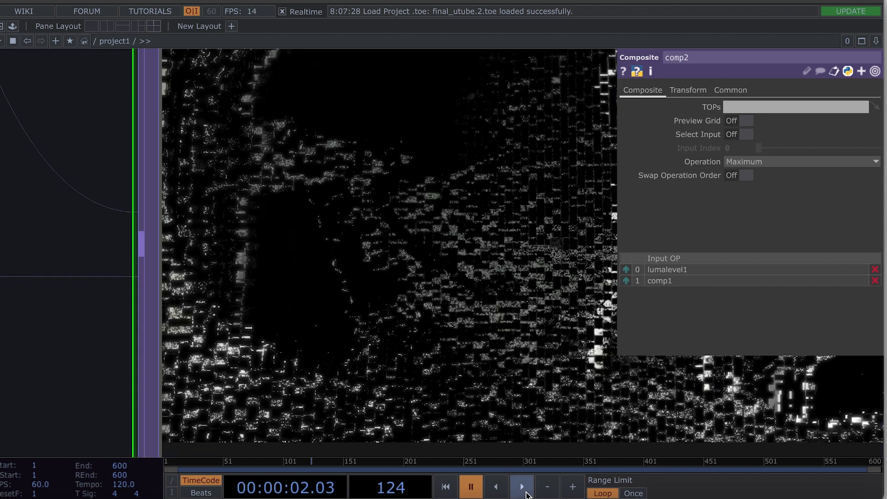
{"action": "key", "text": "space"}
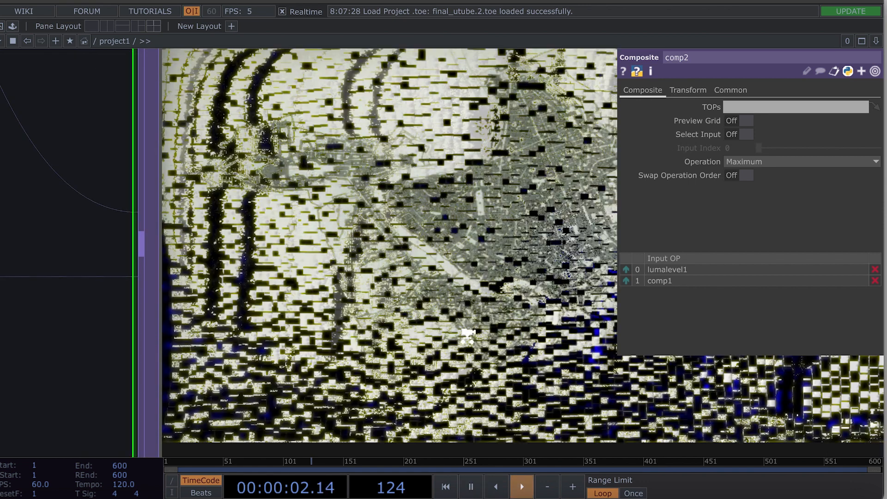
{"action": "scroll", "coordinate": [466, 337], "scroll_direction": "down", "scroll_amount": 3}
{"action": "scroll", "coordinate": [467, 346], "scroll_direction": "down", "scroll_amount": 2}
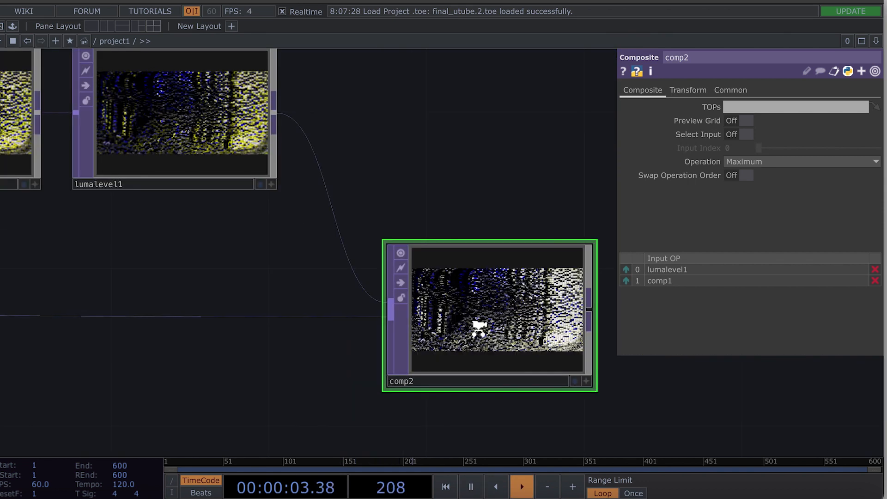
{"action": "scroll", "coordinate": [478, 329], "scroll_direction": "up", "scroll_amount": 4}
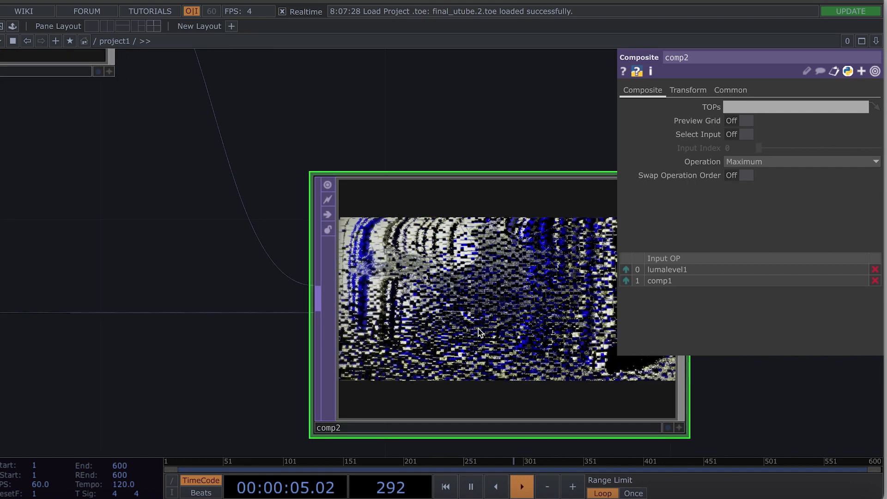
{"action": "scroll", "coordinate": [478, 328], "scroll_direction": "up", "scroll_amount": 4}
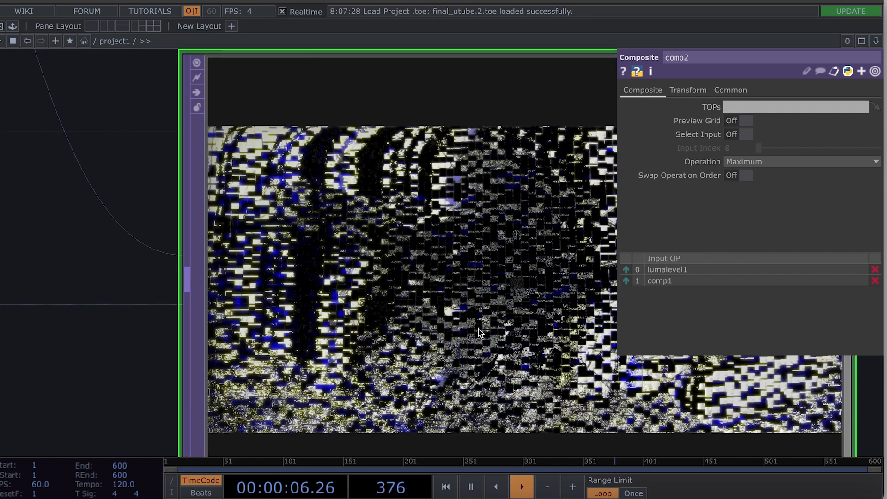
{"action": "scroll", "coordinate": [479, 328], "scroll_direction": "down", "scroll_amount": 3}
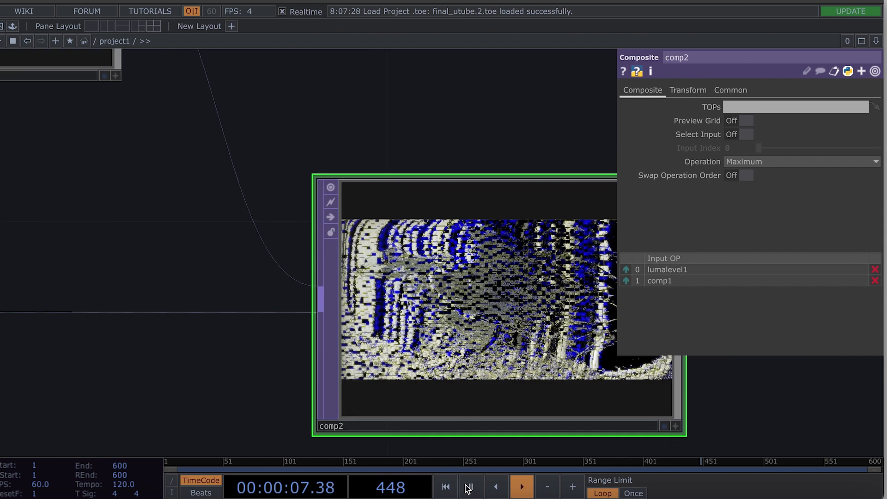
{"action": "left_click", "coordinate": [471, 486]}
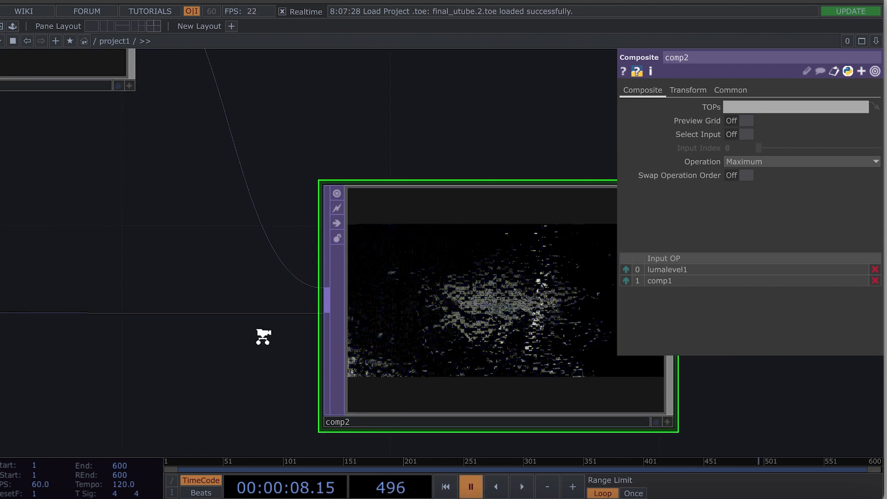
{"action": "scroll", "coordinate": [264, 337], "scroll_direction": "down", "scroll_amount": 3}
{"action": "left_click_drag", "start_coordinate": [284, 306], "coordinate": [287, 306]}
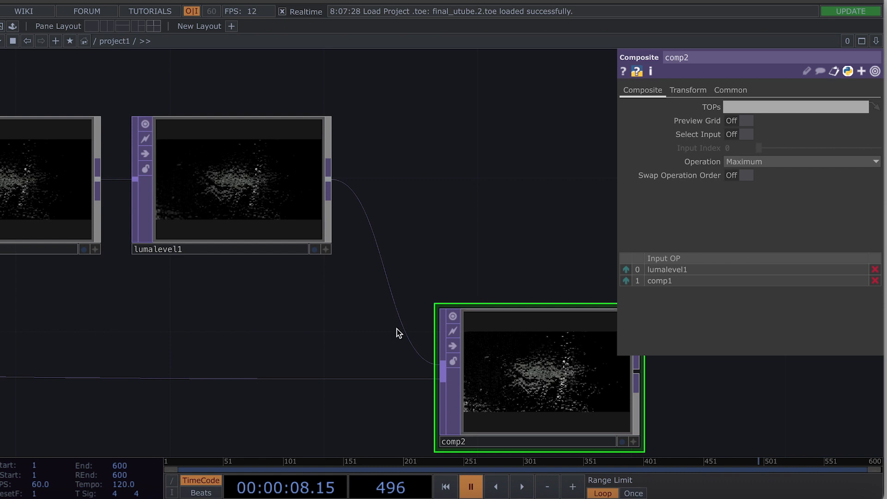
{"action": "left_click_drag", "start_coordinate": [397, 328], "coordinate": [398, 330]}
{"action": "scroll", "coordinate": [397, 330], "scroll_direction": "down", "scroll_amount": 3}
{"action": "left_click_drag", "start_coordinate": [383, 383], "coordinate": [322, 385]}
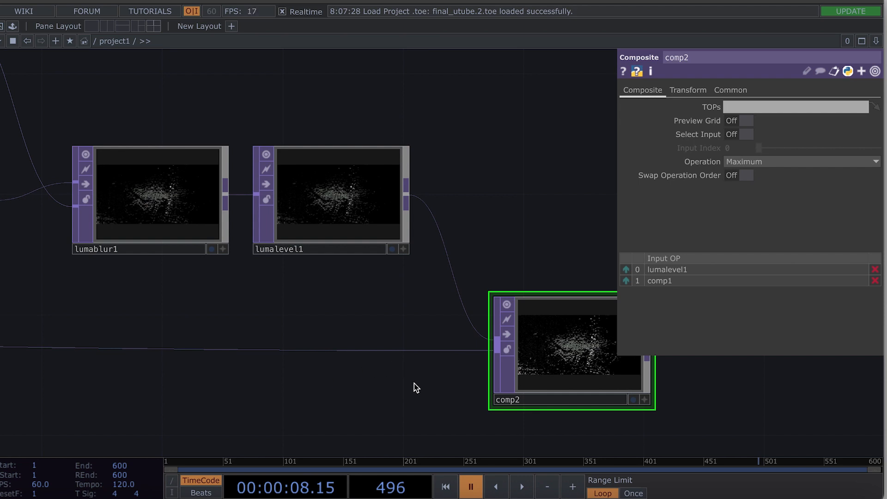
{"action": "scroll", "coordinate": [414, 385], "scroll_direction": "down", "scroll_amount": 3}
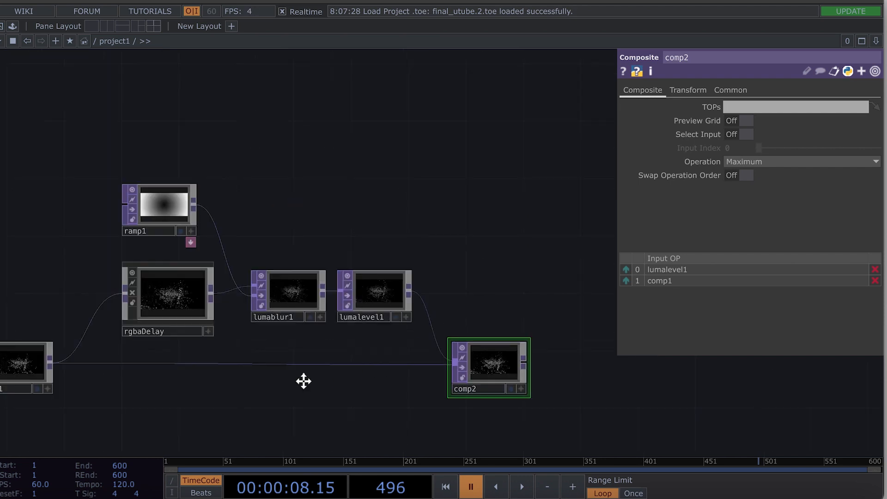
{"action": "left_click_drag", "start_coordinate": [283, 368], "coordinate": [248, 360]}
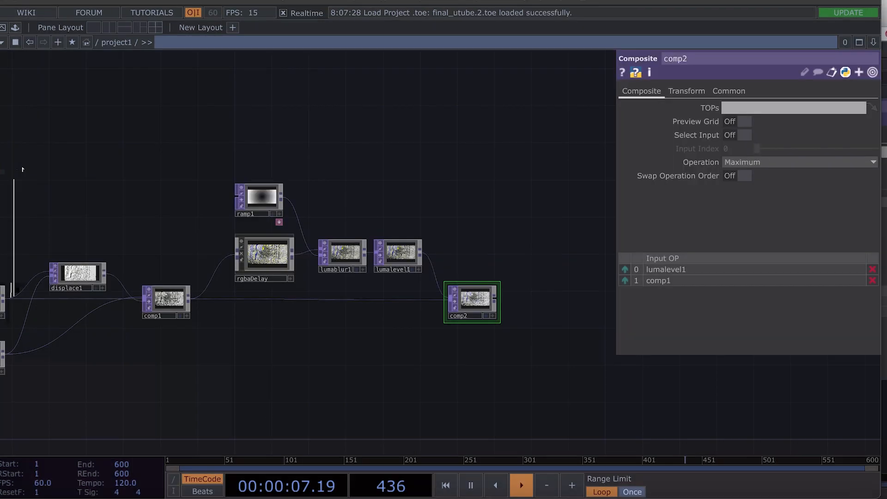
Place a second Luma Blur TOP in the empty space beyond comp2
{"action": "left_click_drag", "start_coordinate": [416, 236], "coordinate": [277, 235]}
{"action": "left_click", "coordinate": [359, 297]}
{"action": "left_click", "coordinate": [434, 297]}
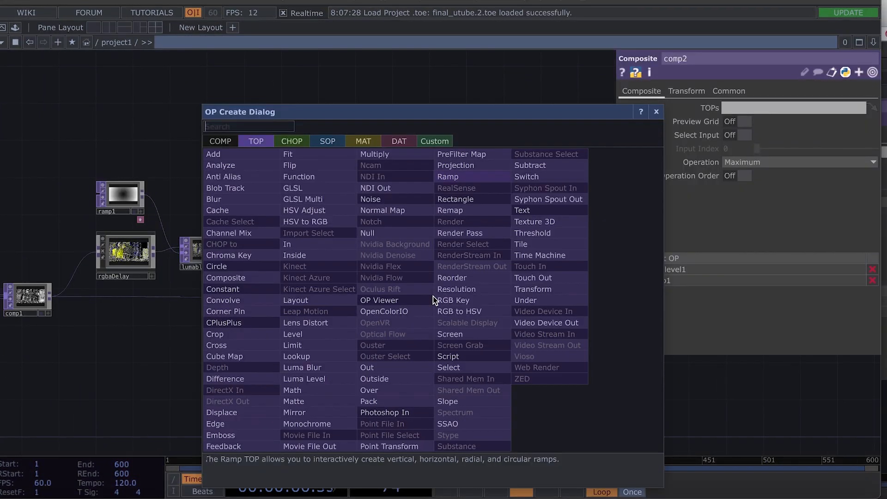
{"action": "left_click", "coordinate": [298, 366]}
{"action": "left_click", "coordinate": [425, 306]}
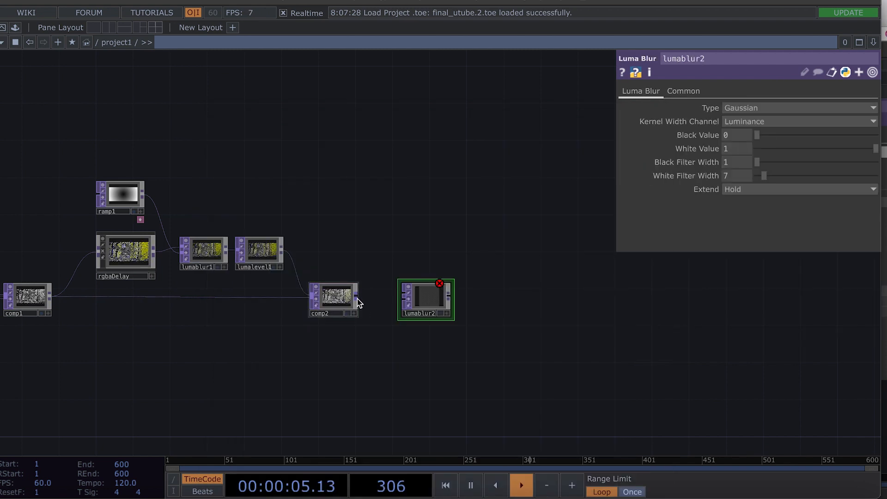
Wire comp2 into lumablur2's first input and ramp1 into its second input
{"action": "scroll", "coordinate": [300, 189], "scroll_direction": "up", "scroll_amount": 2}
{"action": "left_click_drag", "start_coordinate": [300, 189], "coordinate": [383, 191]}
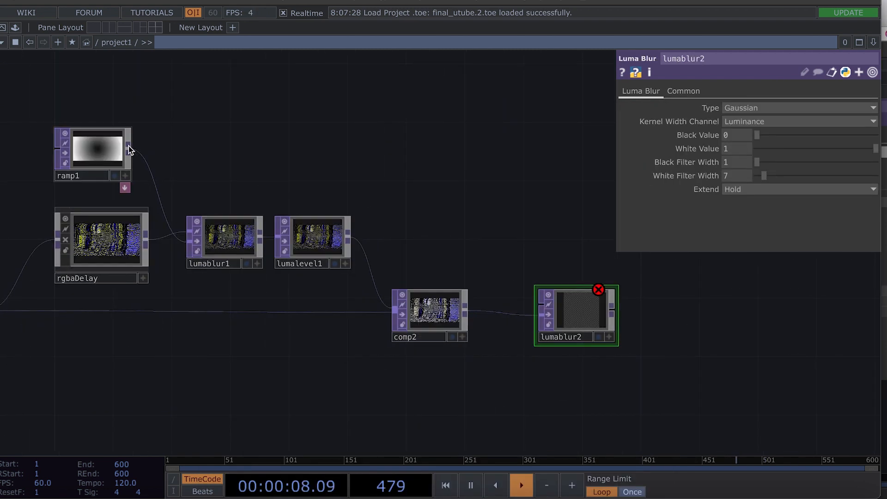
{"action": "left_click_drag", "start_coordinate": [129, 147], "coordinate": [540, 315]}
{"action": "left_click_drag", "start_coordinate": [628, 287], "coordinate": [564, 309]}
{"action": "left_click_drag", "start_coordinate": [300, 227], "coordinate": [416, 253]}
{"action": "scroll", "coordinate": [379, 257], "scroll_direction": "down", "scroll_amount": 2}
{"action": "left_click_drag", "start_coordinate": [516, 359], "coordinate": [574, 351]}
{"action": "left_click_drag", "start_coordinate": [516, 289], "coordinate": [446, 306]}
Set lumablur2's White Filter Width to 5 and pause playback
{"action": "scroll", "coordinate": [508, 341], "scroll_direction": "up", "scroll_amount": 8}
{"action": "left_click_drag", "start_coordinate": [525, 198], "coordinate": [348, 140]}
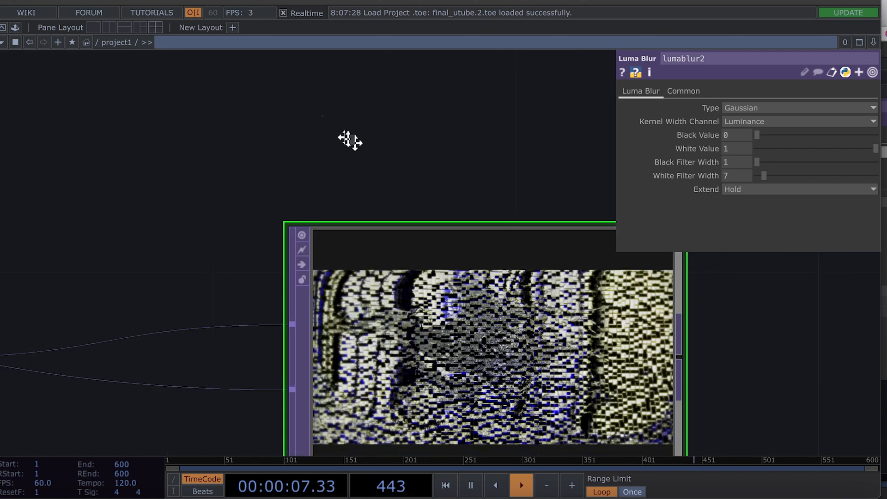
{"action": "left_click", "coordinate": [738, 176]}
{"action": "type", "text": "5"}
{"action": "key", "text": "Return"}
{"action": "scroll", "coordinate": [285, 346], "scroll_direction": "up", "scroll_amount": 3}
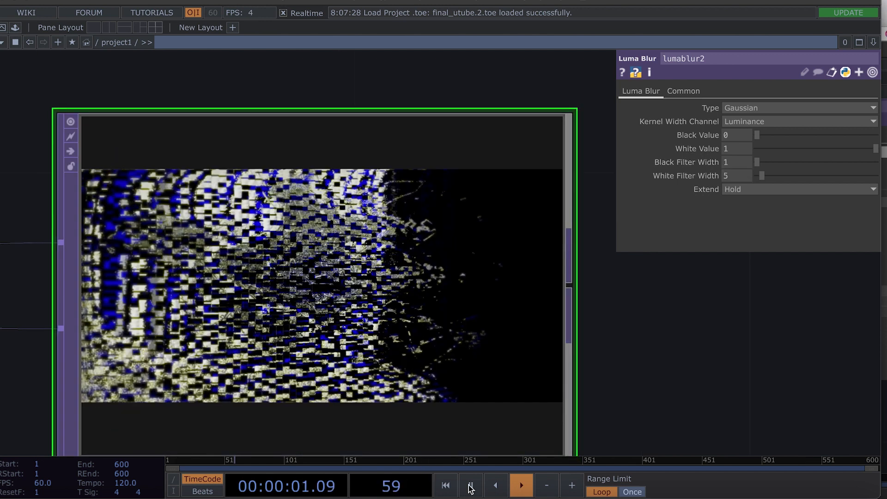
{"action": "left_click", "coordinate": [470, 486]}
Place a Lens Distort TOP beyond lumablur2 and wire lumablur2's output into it
{"action": "scroll", "coordinate": [336, 341], "scroll_direction": "down", "scroll_amount": 7}
{"action": "left_click_drag", "start_coordinate": [511, 343], "coordinate": [400, 321]}
{"action": "left_click", "coordinate": [292, 292]}
{"action": "left_click", "coordinate": [400, 296]}
{"action": "type", "text": "l"}
{"action": "left_click", "coordinate": [253, 359]}
{"action": "left_click", "coordinate": [429, 323]}
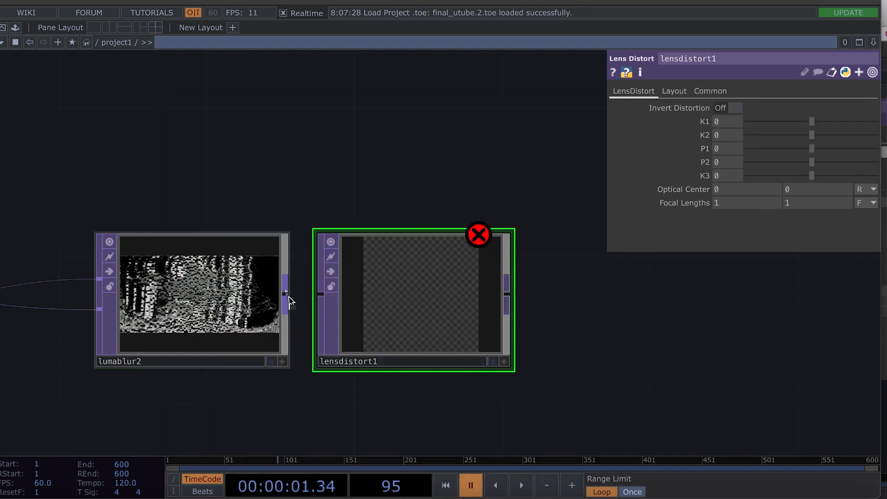
{"action": "scroll", "coordinate": [433, 303], "scroll_direction": "up", "scroll_amount": 3}
Play the timeline briefly, pause it, and set lensdistort1's K3 distortion to -0.74
{"action": "mouse_move", "coordinate": [811, 163]}
{"action": "left_mouse_down"}
{"action": "mouse_move", "coordinate": [791, 167]}
{"action": "mouse_move", "coordinate": [811, 161]}
{"action": "left_mouse_up"}
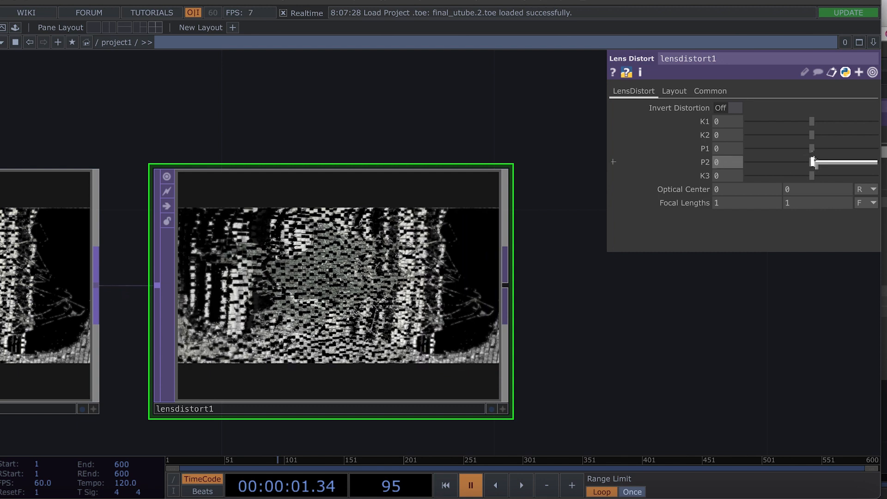
{"action": "key", "text": "space"}
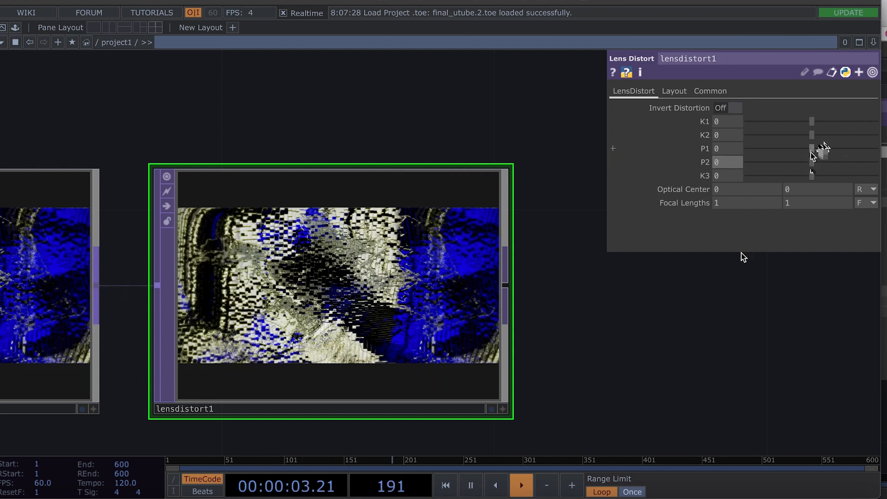
{"action": "left_click", "coordinate": [470, 484]}
{"action": "left_click_drag", "start_coordinate": [811, 150], "coordinate": [764, 173]}
Add a Null TOP fed by lensdistort1's output at the end of the chain
{"action": "left_click_drag", "start_coordinate": [684, 337], "coordinate": [603, 329]}
{"action": "scroll", "coordinate": [603, 328], "scroll_direction": "down", "scroll_amount": 5}
{"action": "left_click_drag", "start_coordinate": [593, 331], "coordinate": [530, 334]}
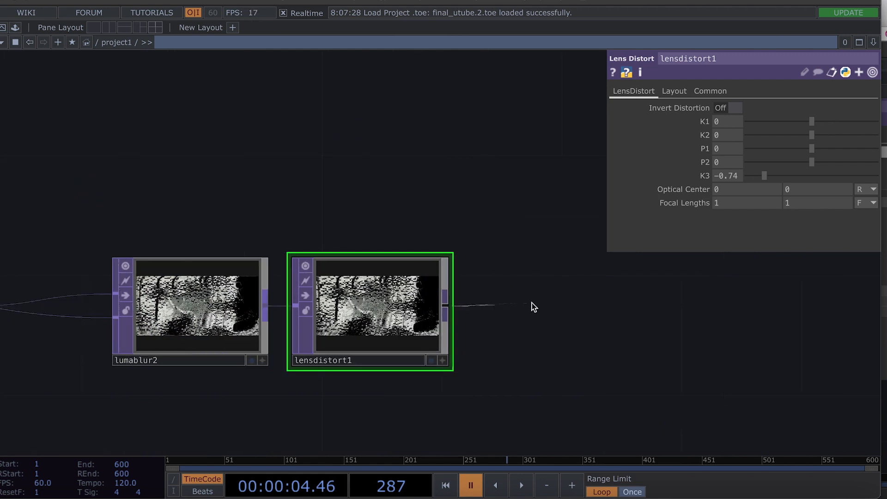
{"action": "key", "text": "Tab"}
{"action": "left_click", "coordinate": [465, 240]}
{"action": "left_click", "coordinate": [554, 311]}
{"action": "scroll", "coordinate": [562, 335], "scroll_direction": "up", "scroll_amount": 5}
{"action": "left_click_drag", "start_coordinate": [656, 416], "coordinate": [459, 412]}
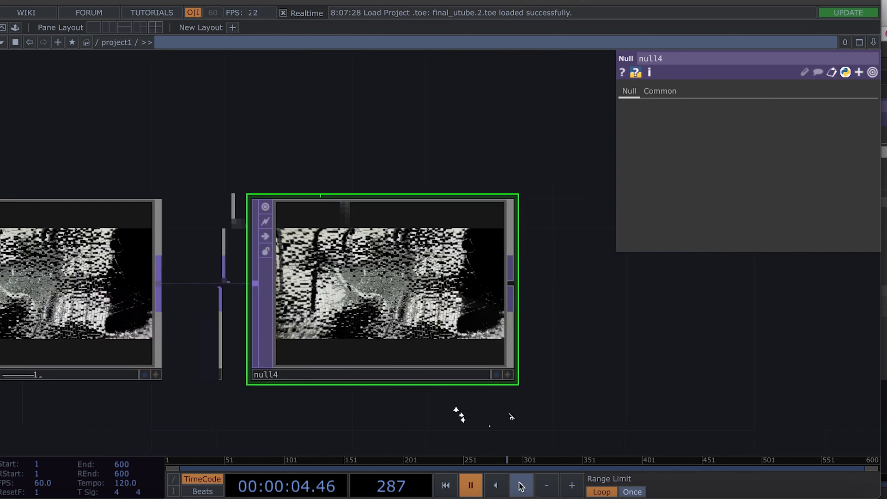
Play the timeline to examine null4's output up close, then pause playback
{"action": "left_click", "coordinate": [471, 485]}
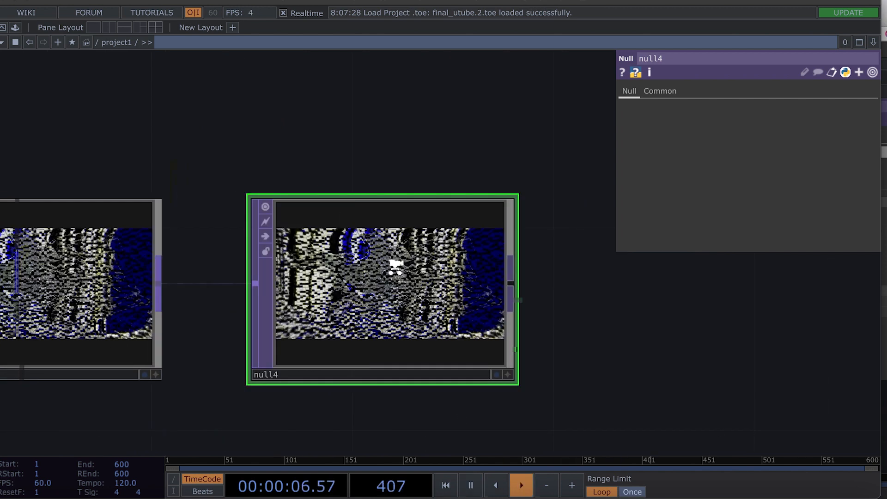
{"action": "scroll", "coordinate": [394, 265], "scroll_direction": "up", "scroll_amount": 3}
{"action": "scroll", "coordinate": [394, 266], "scroll_direction": "down", "scroll_amount": 1}
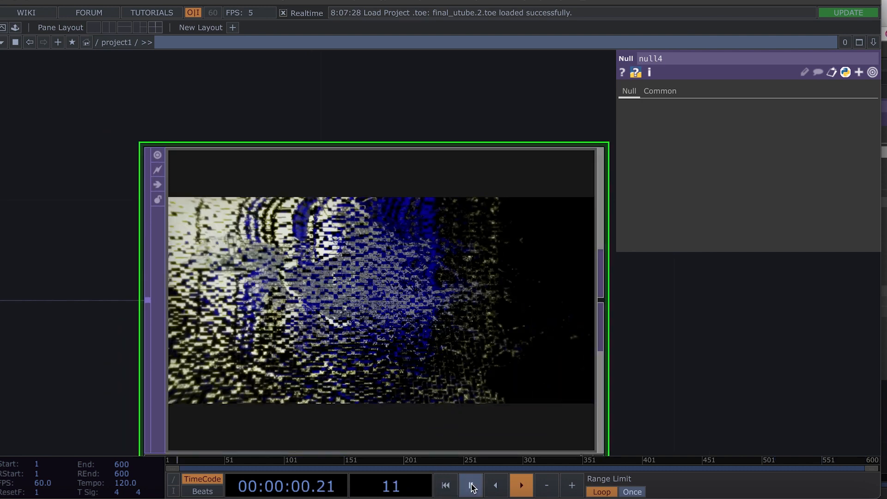
{"action": "left_click", "coordinate": [471, 485]}
Set geo1's Y rotation to the expression absTime.seconds*1 and start playback
{"action": "scroll", "coordinate": [441, 328], "scroll_direction": "down", "scroll_amount": 5}
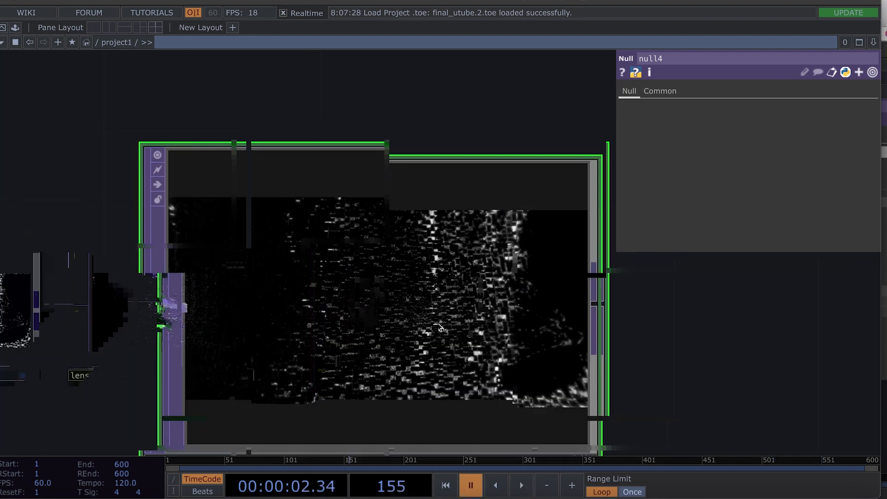
{"action": "scroll", "coordinate": [634, 307], "scroll_direction": "up", "scroll_amount": 6}
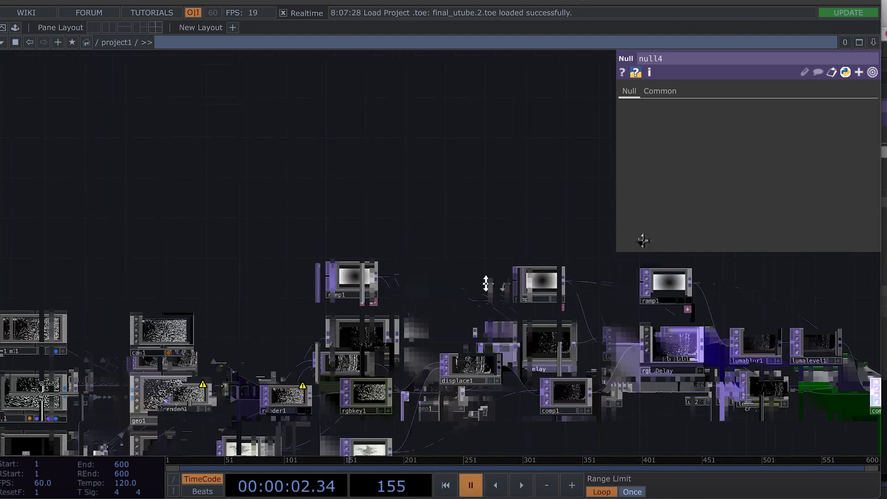
{"action": "left_click_drag", "start_coordinate": [464, 259], "coordinate": [389, 262]}
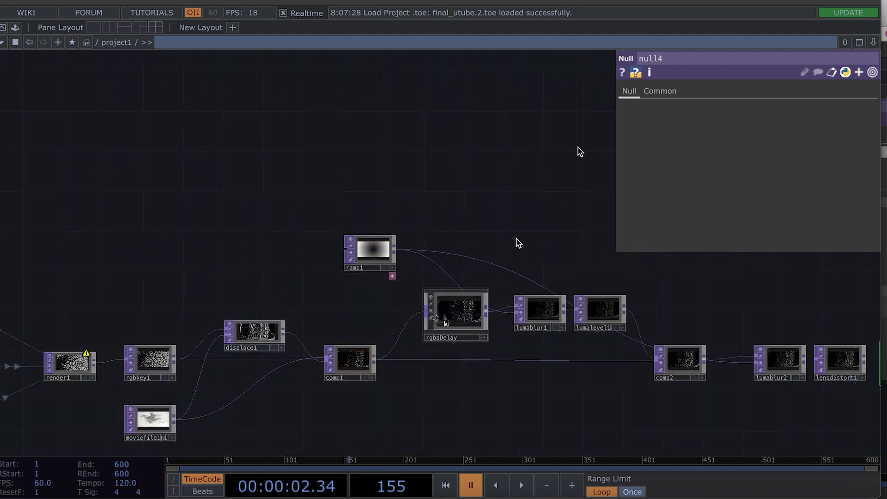
{"action": "left_click", "coordinate": [446, 322]}
{"action": "left_click_drag", "start_coordinate": [204, 191], "coordinate": [602, 197]}
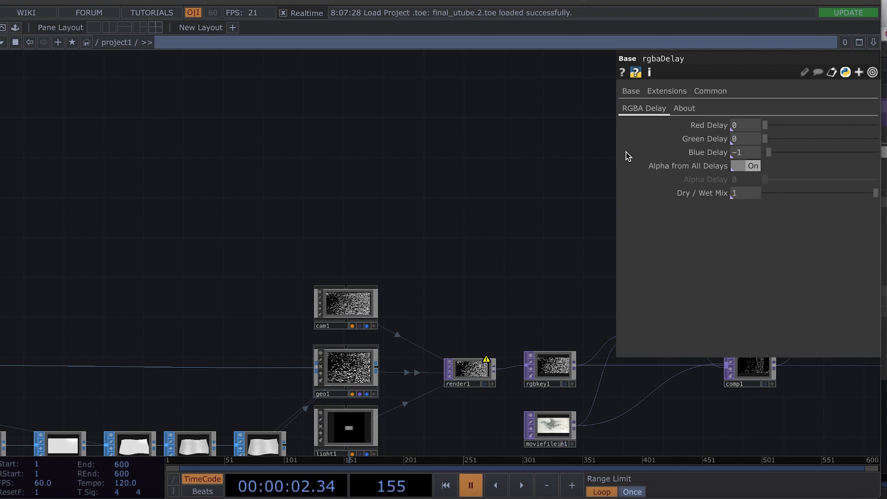
{"action": "left_click", "coordinate": [355, 369]}
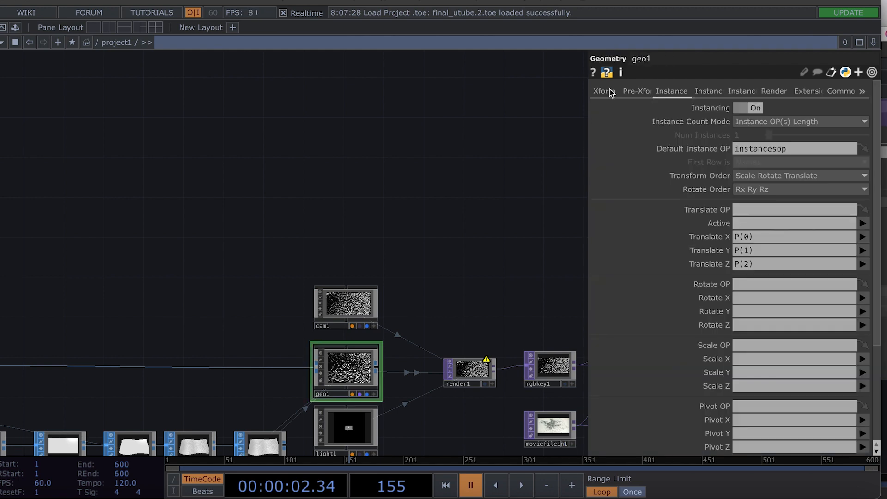
{"action": "left_click", "coordinate": [604, 91]}
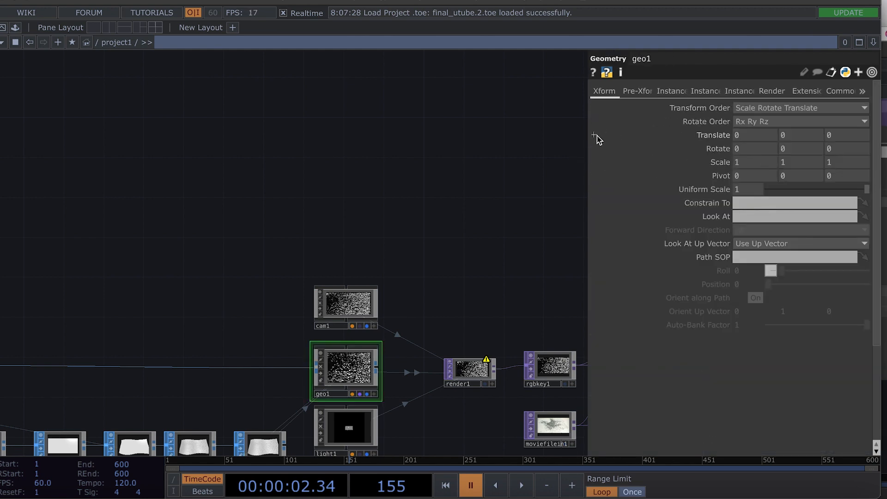
{"action": "left_click", "coordinate": [594, 135]}
{"action": "left_click", "coordinate": [594, 189]}
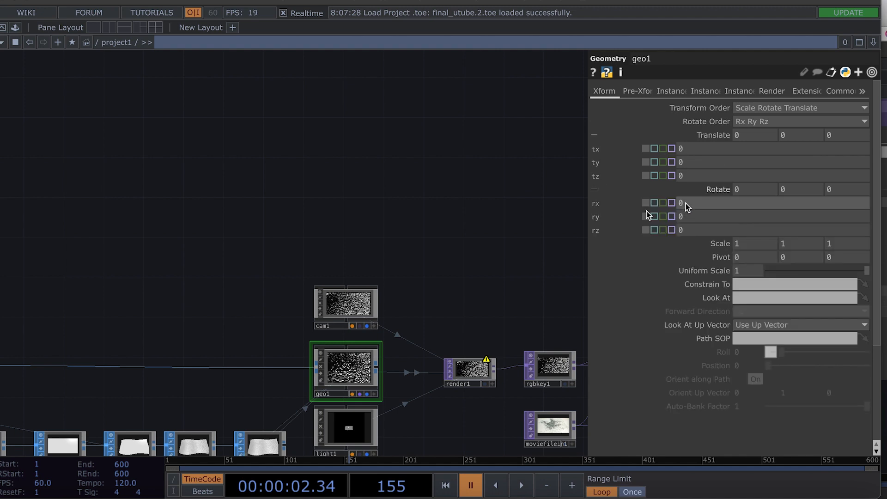
{"action": "left_click", "coordinate": [695, 225]}
{"action": "type", "text": "absTime.seconds*1"}
{"action": "key", "text": "Return"}
{"action": "scroll", "coordinate": [352, 386], "scroll_direction": "up", "scroll_amount": 1}
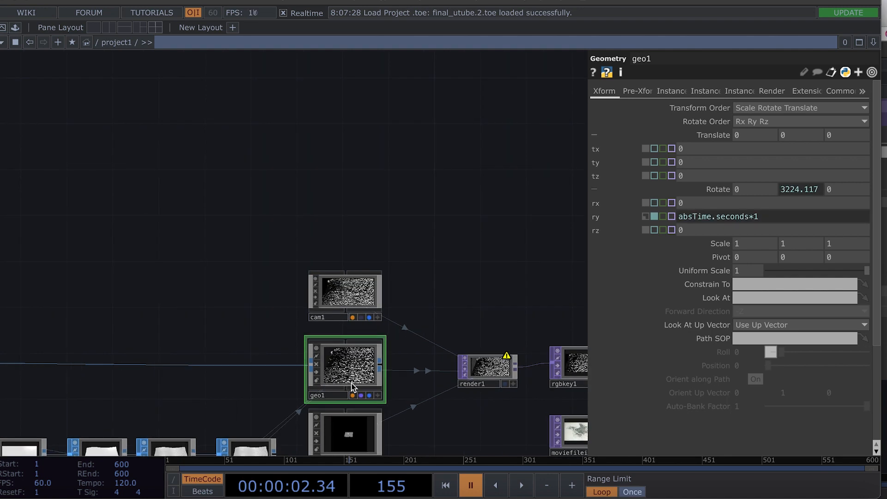
{"action": "scroll", "coordinate": [352, 387], "scroll_direction": "up", "scroll_amount": 2}
{"action": "left_click", "coordinate": [521, 485]}
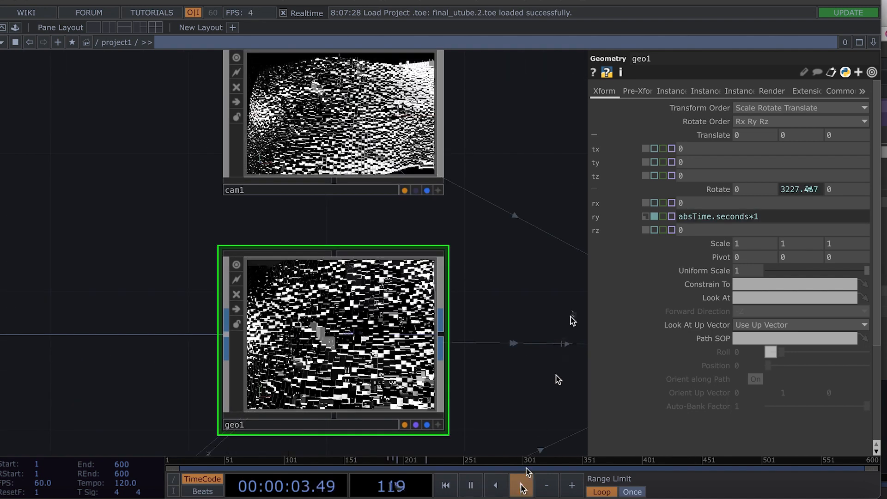
Try multipliers of 10 and 100 in geo1's Y rotation expression
{"action": "type", "text": "0"}
{"action": "key", "text": "Return"}
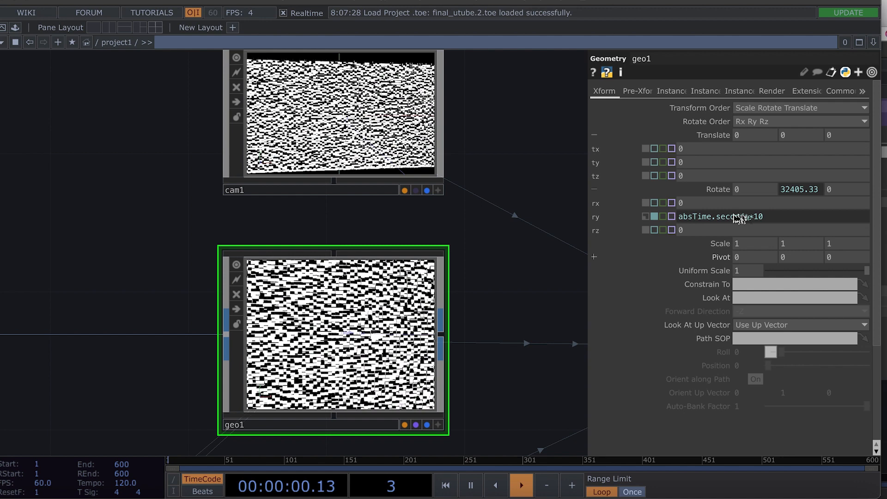
{"action": "type", "text": "0"}
{"action": "key", "text": "Return"}
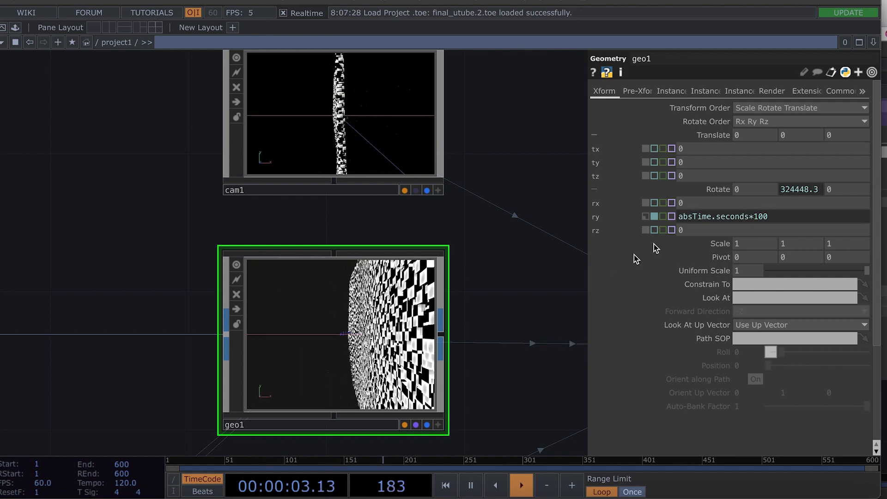
Change geo1's Y rotation expression to absTime.seconds*25
{"action": "left_click", "coordinate": [770, 217]}
{"action": "key", "text": "BackSpace"}
{"action": "key", "text": "BackSpace"}
{"action": "key", "text": "BackSpace"}
{"action": "type", "text": "25"}
{"action": "key", "text": "Return"}
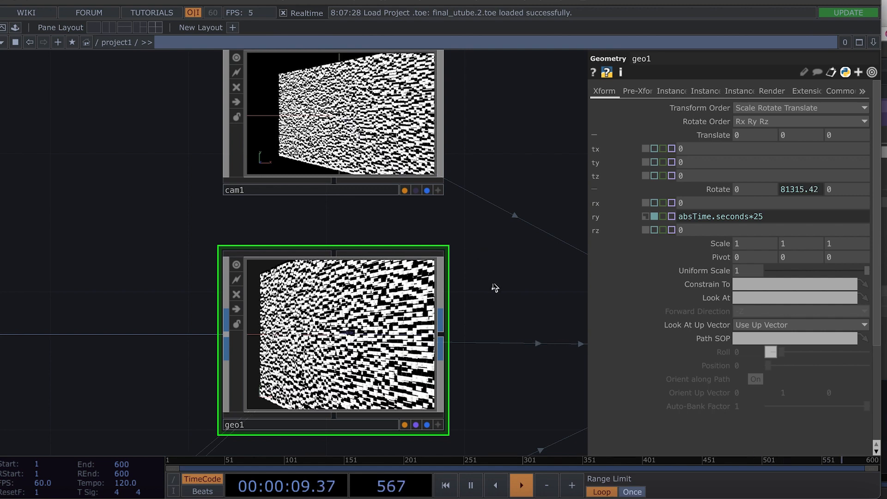
Hide the parameters and follow the playing network to examine the outputs of lumablur2 and lensdistort1 up close
{"action": "key", "text": "p"}
{"action": "left_click_drag", "start_coordinate": [495, 288], "coordinate": [305, 268]}
{"action": "middle_click_drag", "start_coordinate": [430, 315], "coordinate": [303, 197]}
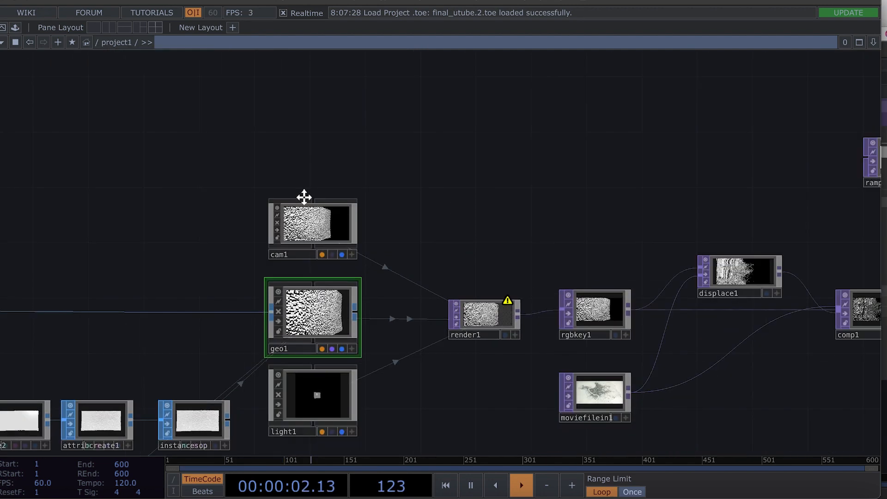
{"action": "left_click_drag", "start_coordinate": [303, 197], "coordinate": [265, 192]}
{"action": "left_click_drag", "start_coordinate": [726, 364], "coordinate": [390, 372]}
{"action": "left_click_drag", "start_coordinate": [556, 361], "coordinate": [338, 366]}
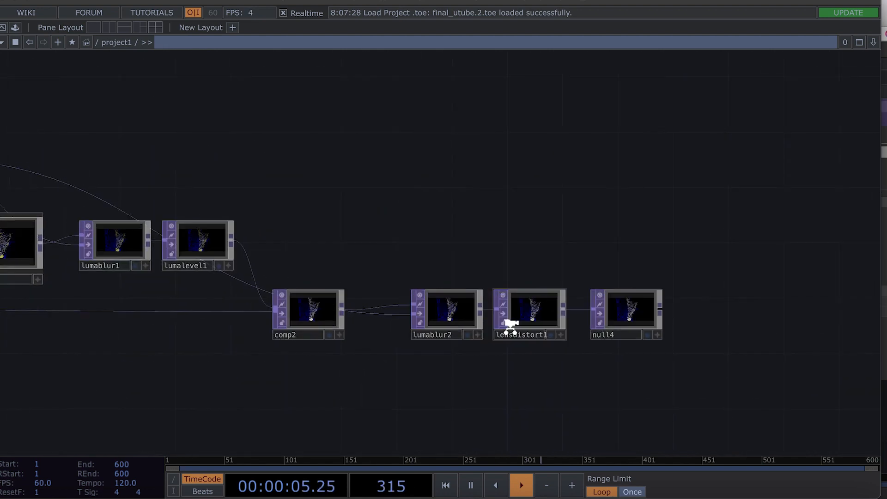
{"action": "scroll", "coordinate": [510, 326], "scroll_direction": "up", "scroll_amount": 8}
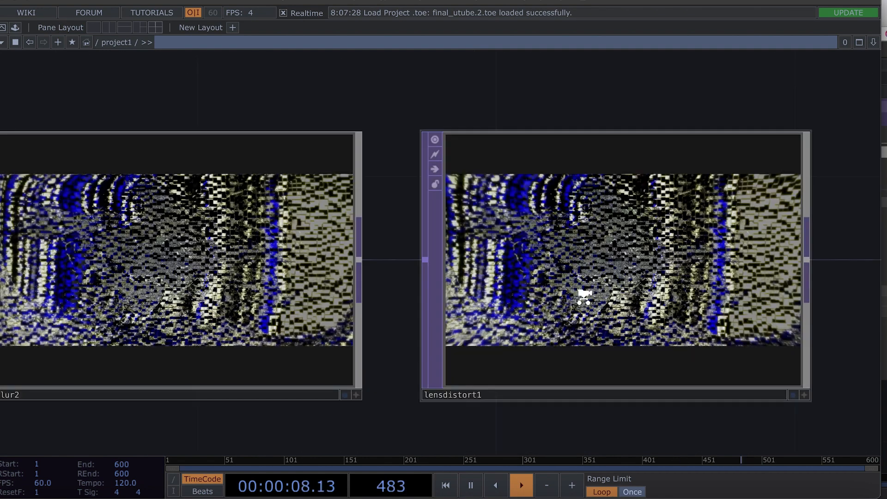
{"action": "scroll", "coordinate": [584, 296], "scroll_direction": "down", "scroll_amount": 1}
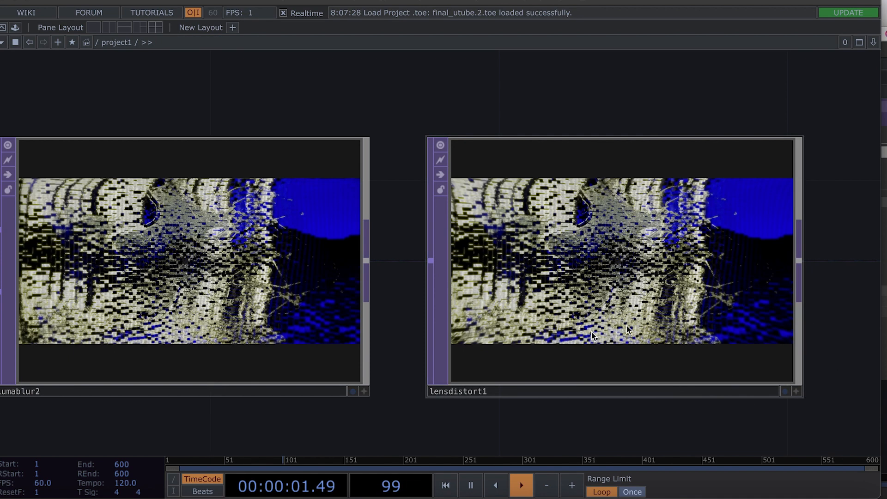
Move null4 farther away from lensdistort1 to open a gap between the two nodes
{"action": "scroll", "coordinate": [679, 402], "scroll_direction": "down", "scroll_amount": 3}
{"action": "middle_click_drag", "start_coordinate": [580, 140], "coordinate": [587, 147]}
{"action": "left_click_drag", "start_coordinate": [651, 186], "coordinate": [305, 167]}
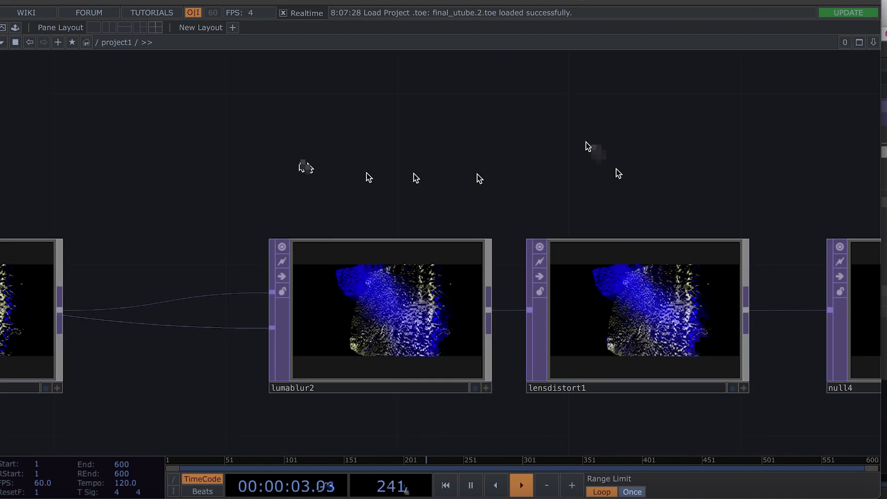
{"action": "left_click_drag", "start_coordinate": [614, 277], "coordinate": [851, 277]}
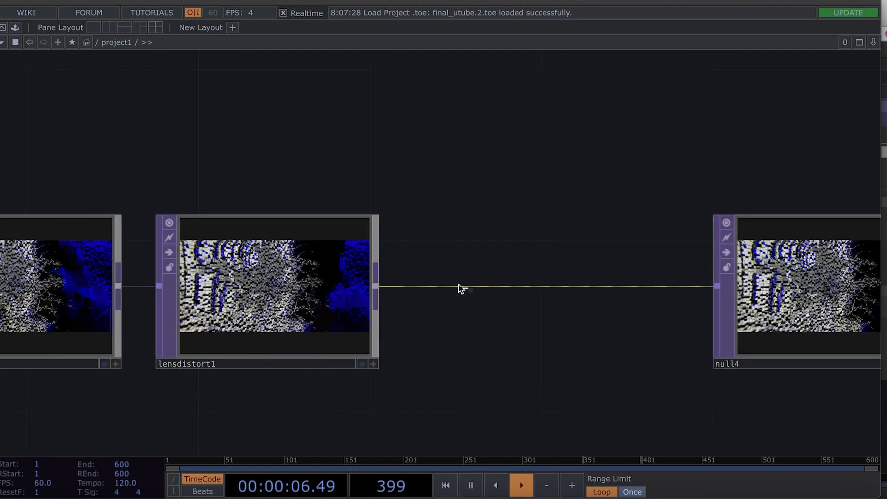
Insert an HSV Adjust TOP into the wire between lensdistort1 and null4
{"action": "right_click", "coordinate": [461, 286]}
{"action": "left_click", "coordinate": [491, 283]}
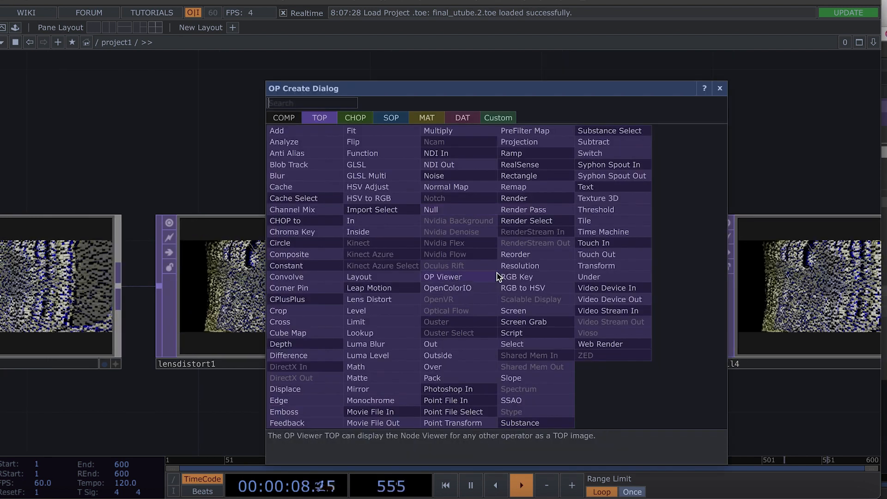
{"action": "type", "text": "h"}
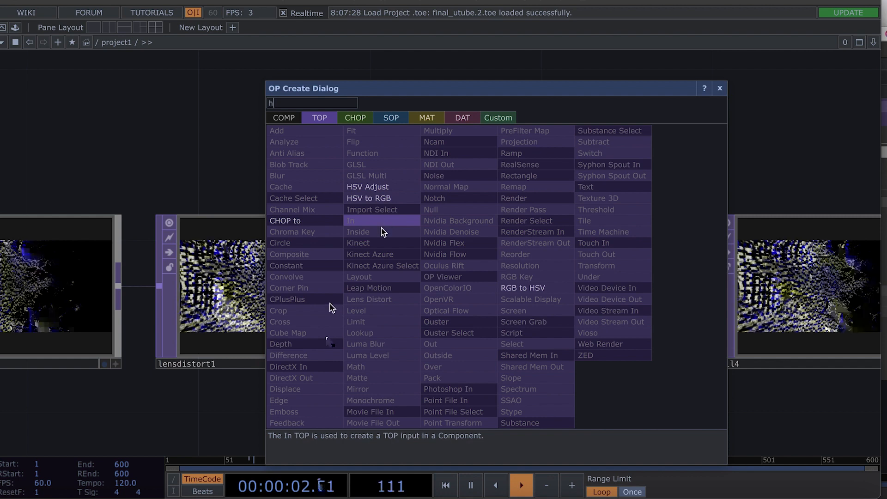
{"action": "key", "text": "Return"}
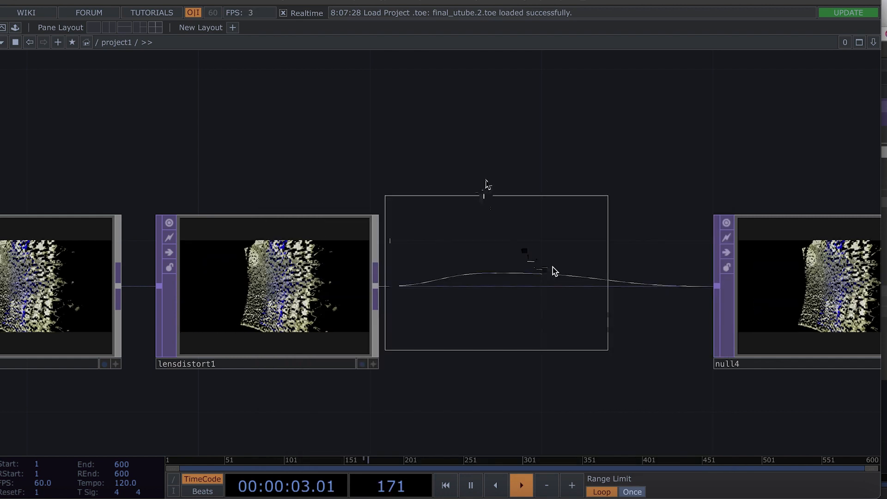
{"action": "left_click", "coordinate": [490, 187]}
{"action": "left_click_drag", "start_coordinate": [528, 185], "coordinate": [443, 186]}
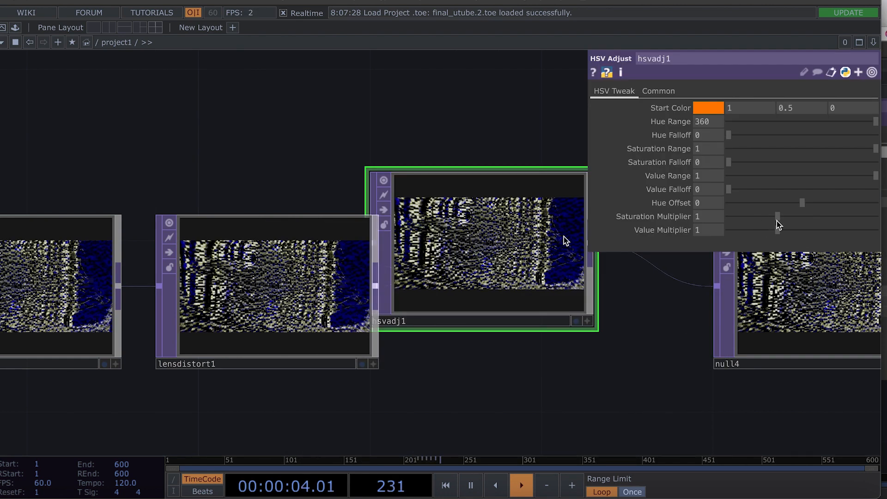
Lower hsvadj1's Saturation Multiplier to 0.55, checking its output up close
{"action": "left_click_drag", "start_coordinate": [777, 218], "coordinate": [753, 209]}
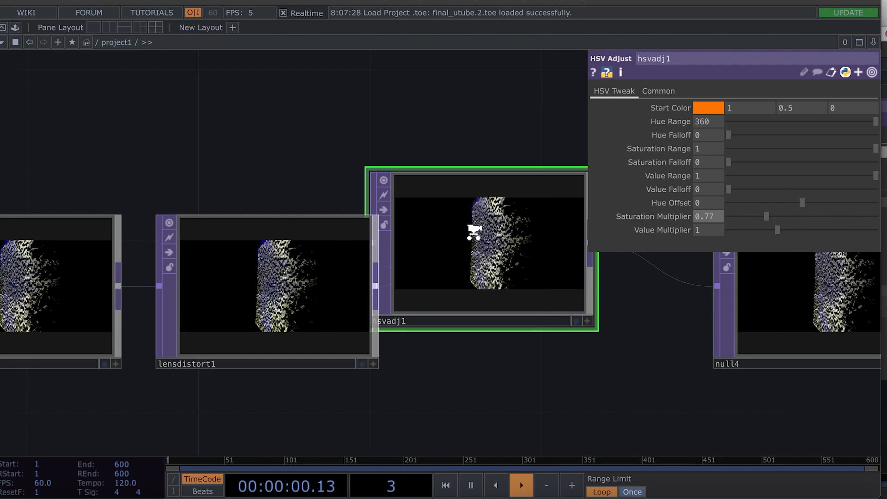
{"action": "scroll", "coordinate": [475, 231], "scroll_direction": "up", "scroll_amount": 8}
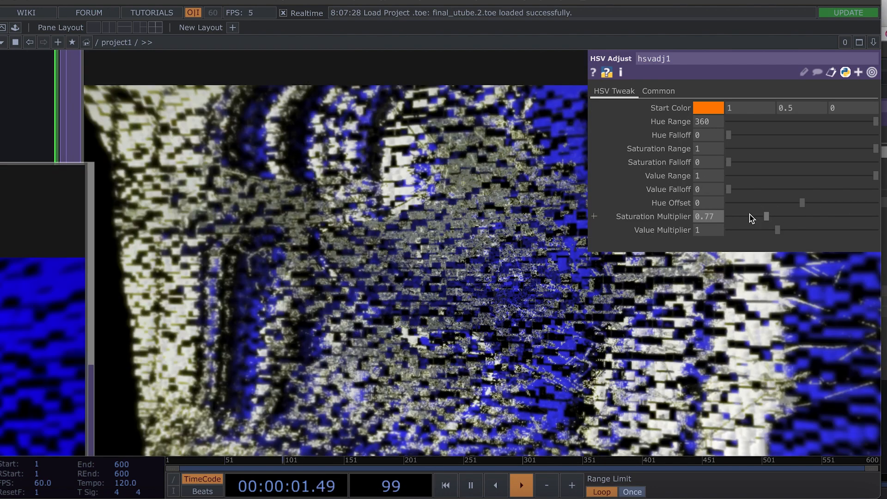
{"action": "mouse_move", "coordinate": [752, 216]}
{"action": "left_mouse_down"}
{"action": "mouse_move", "coordinate": [741, 217]}
{"action": "mouse_move", "coordinate": [753, 216]}
{"action": "left_mouse_up"}
{"action": "scroll", "coordinate": [515, 283], "scroll_direction": "down", "scroll_amount": 8}
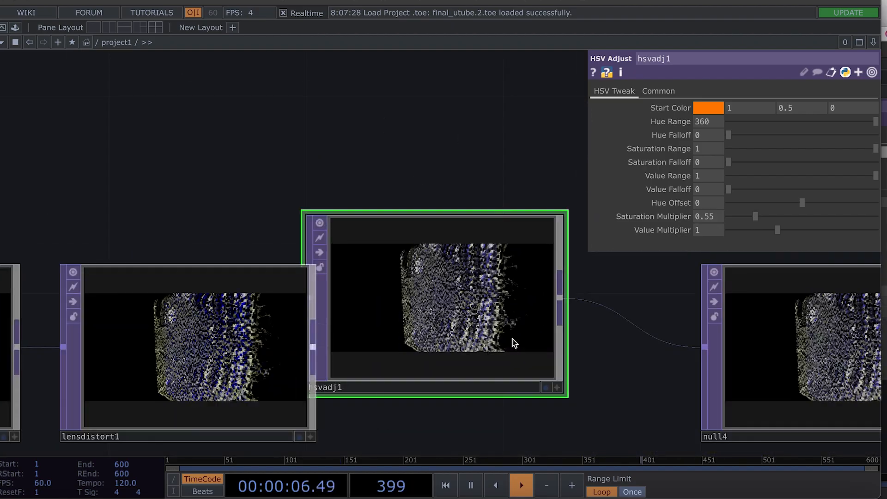